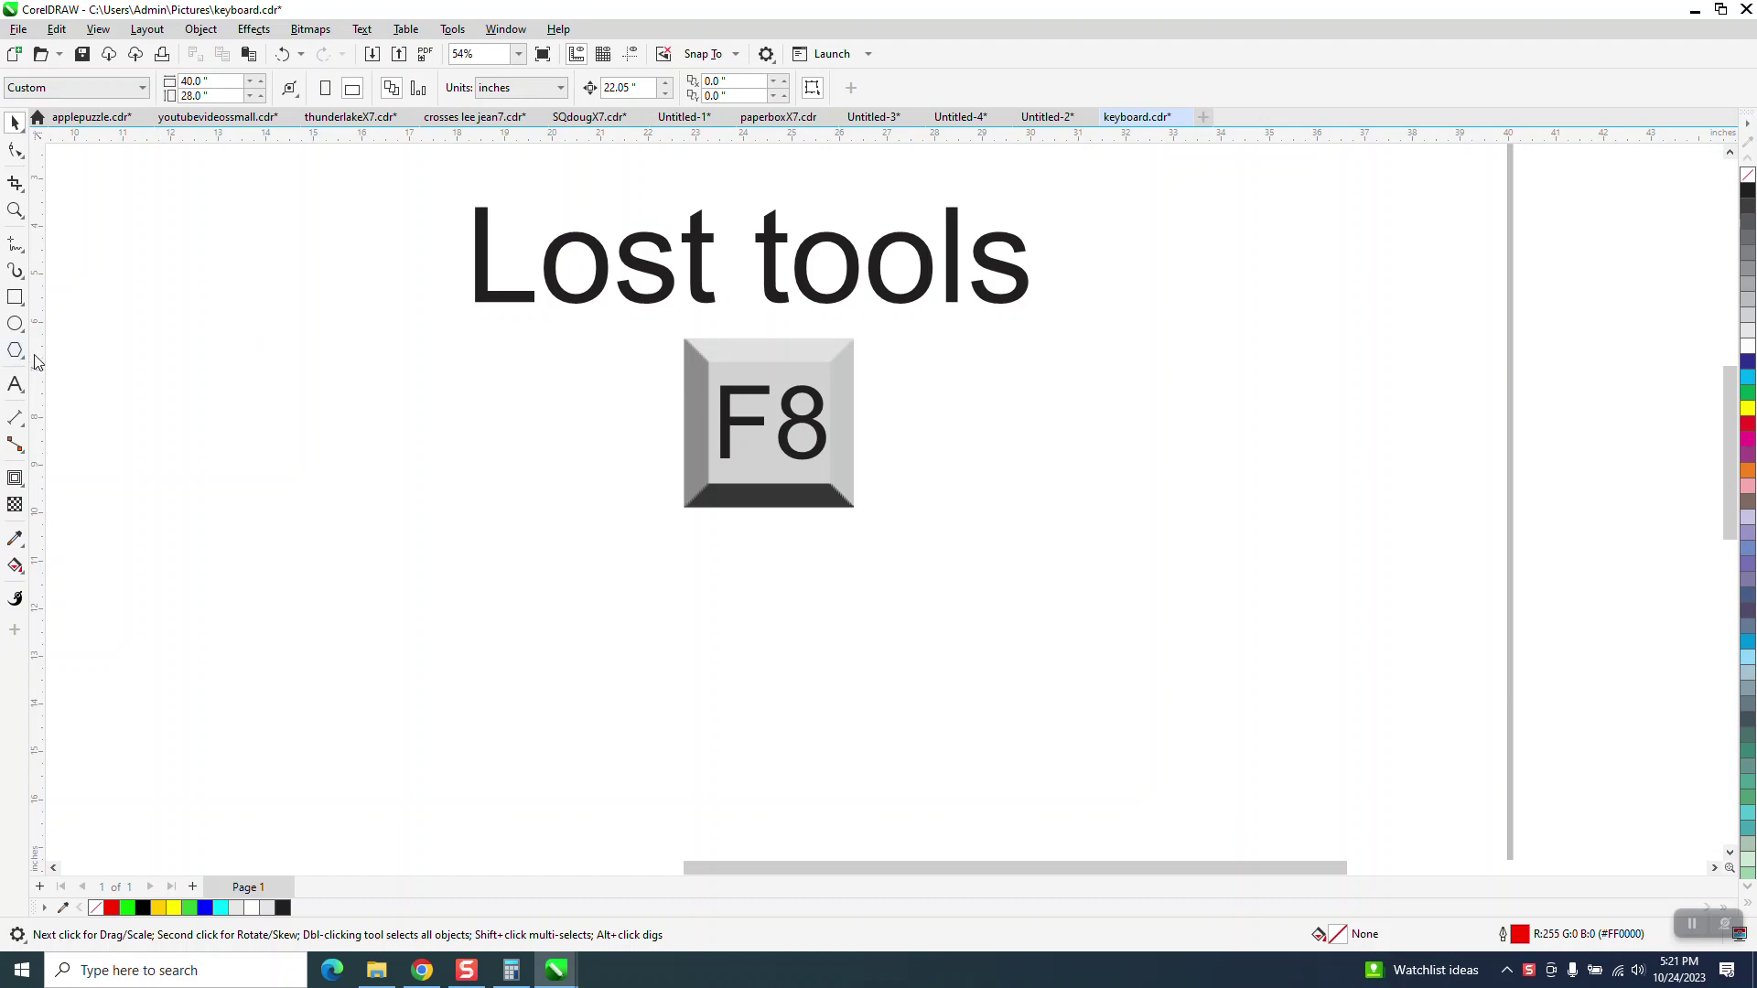
Check the polygon tool group and enable the Star tool under Shape Tools in the toolbox customization list
{"action": "left_click", "coordinate": [22, 357]}
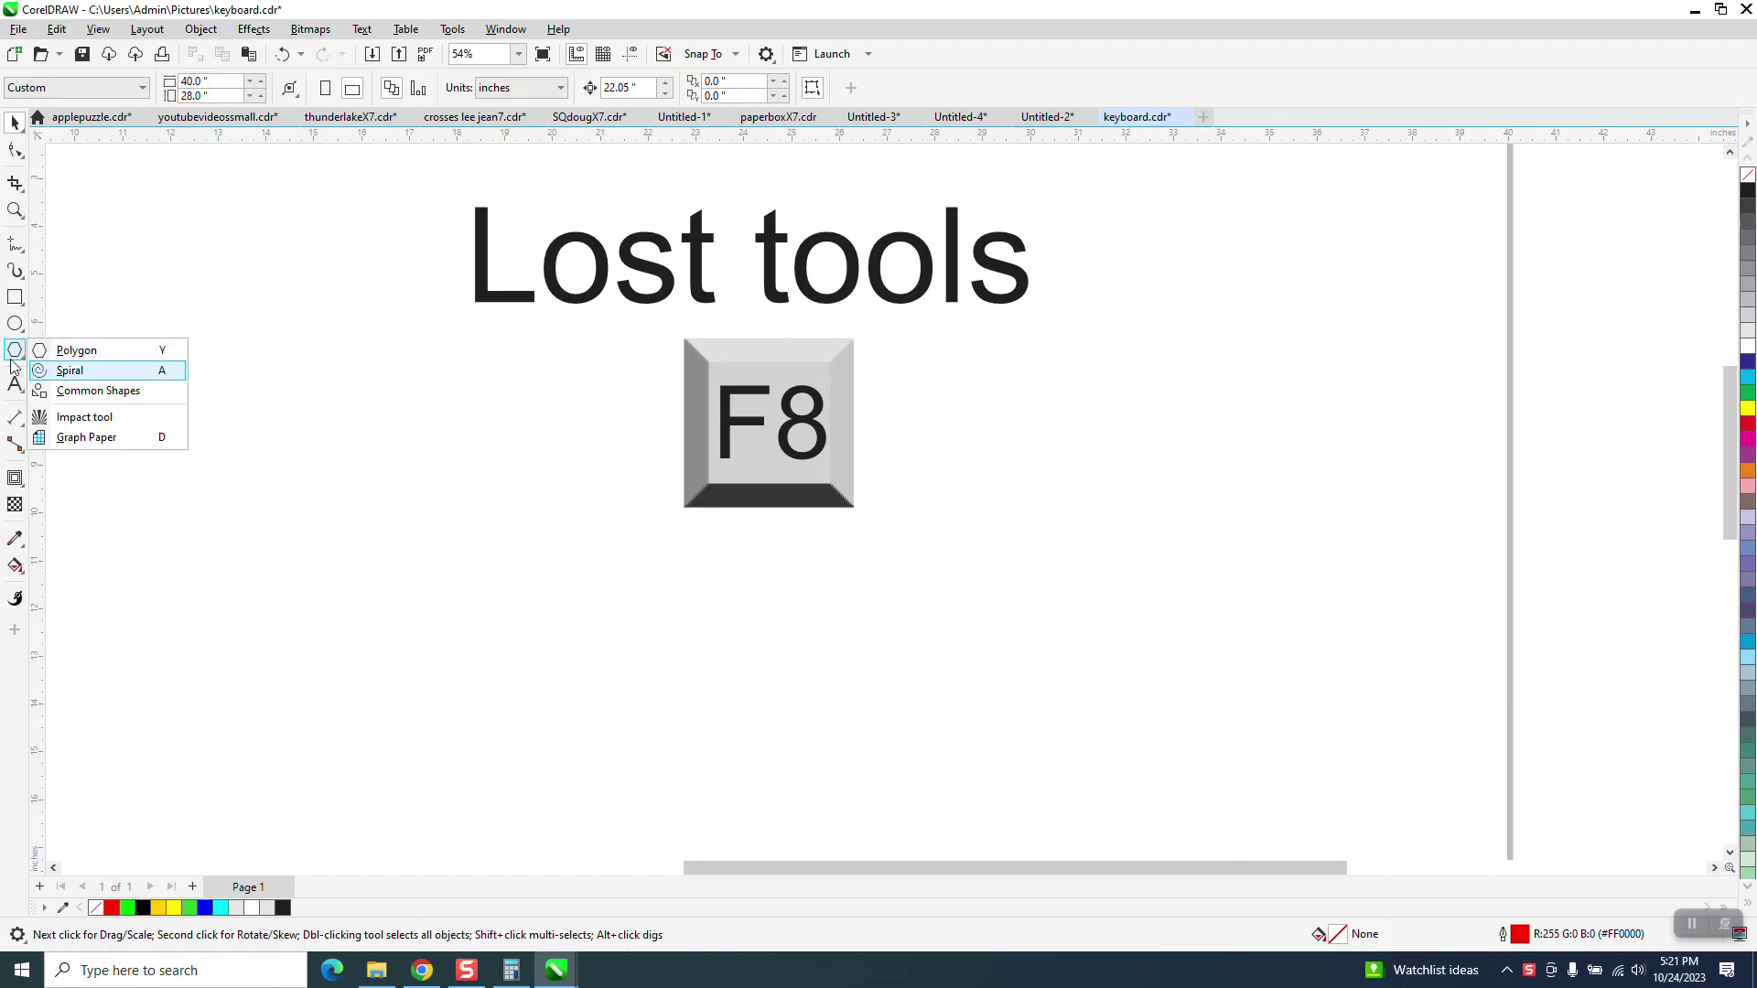
{"action": "mouse_move", "coordinate": [15, 478]}
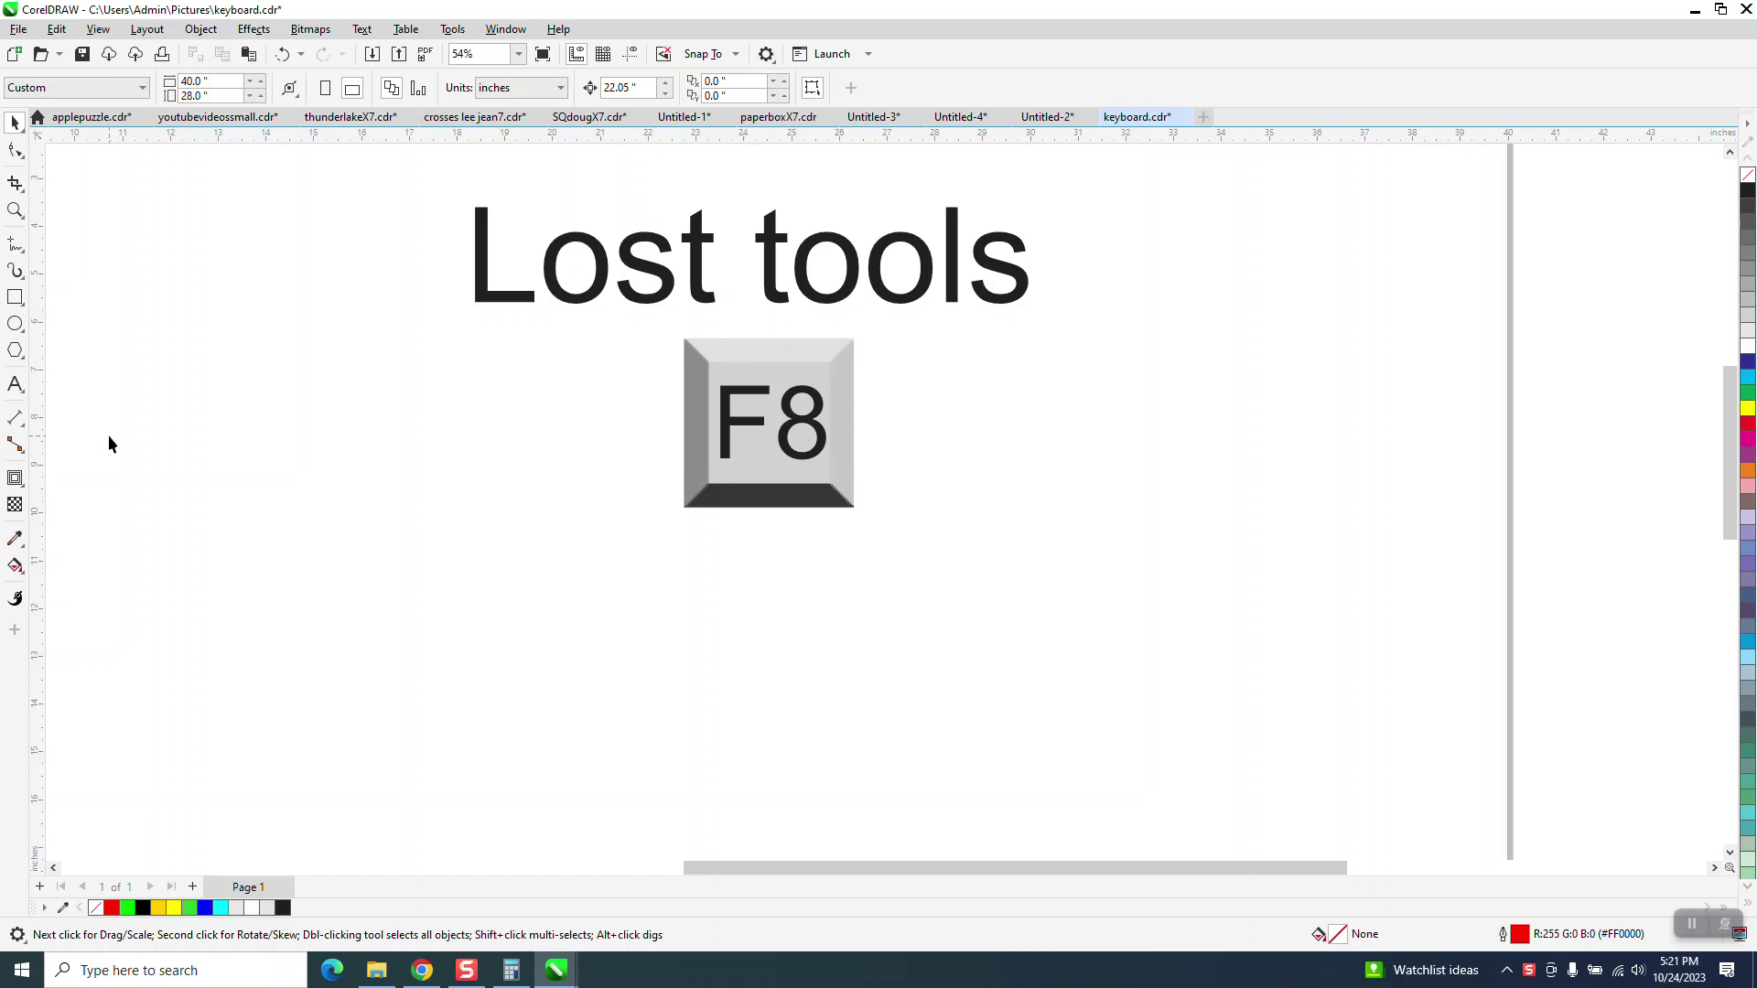
{"action": "left_click", "coordinate": [15, 633]}
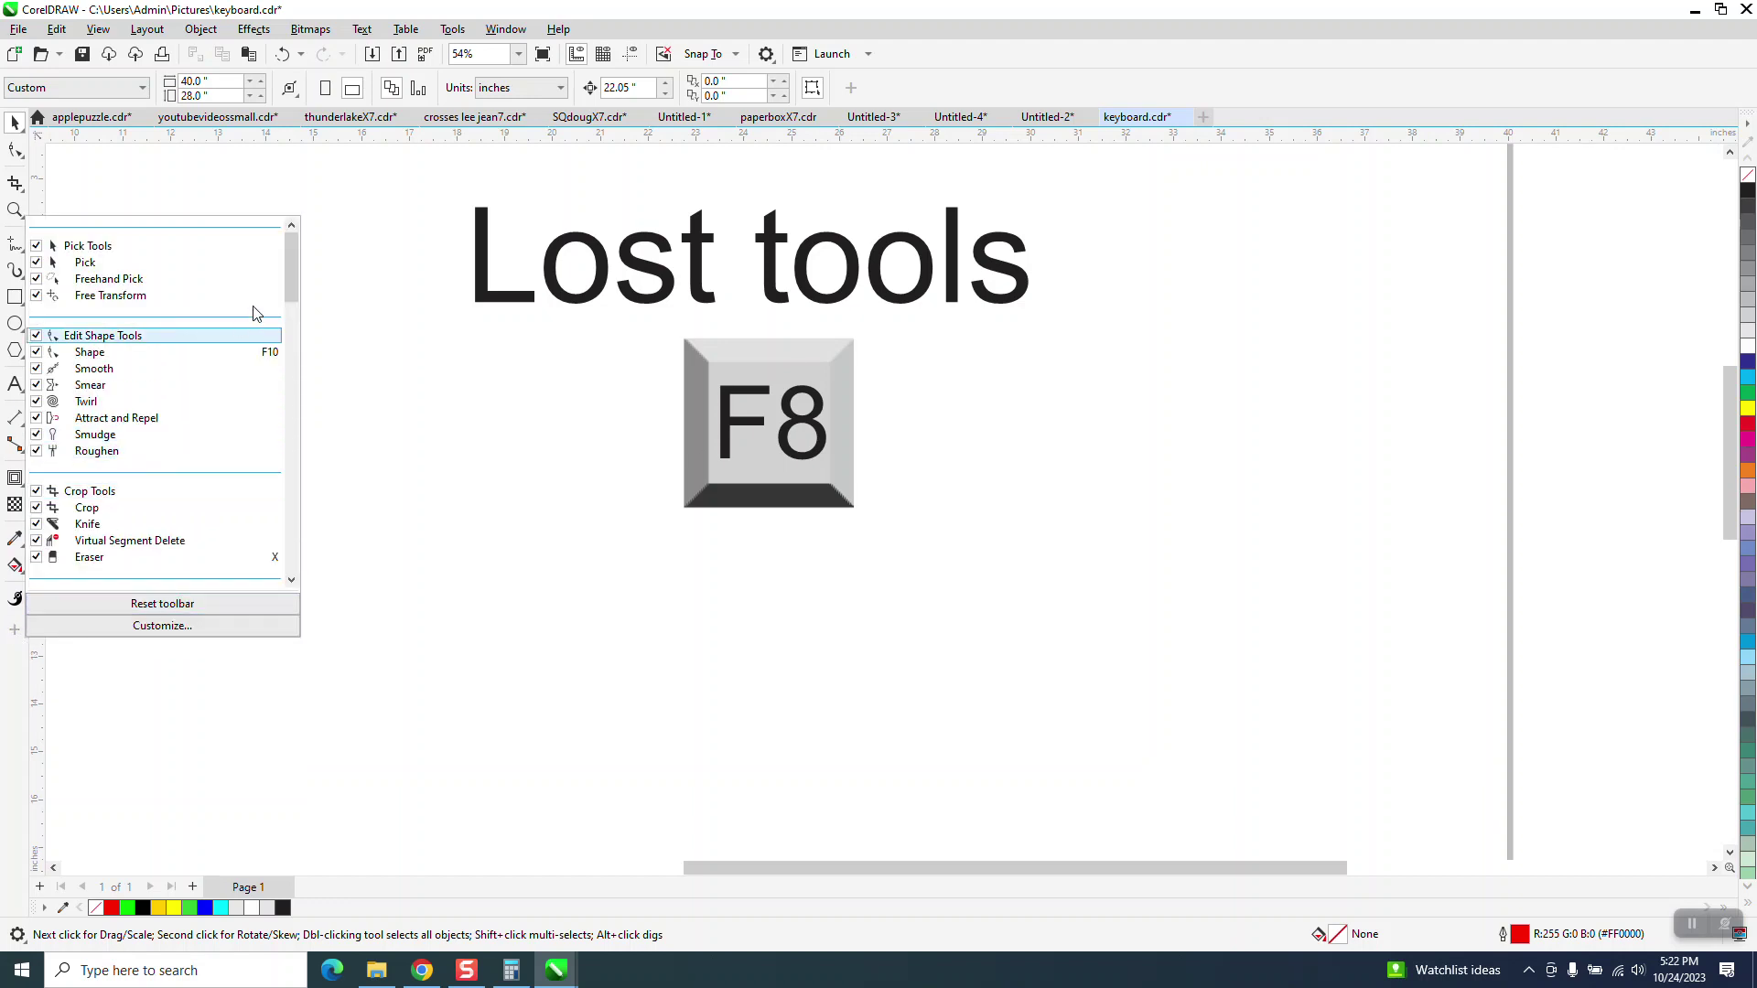
{"action": "left_click_drag", "start_coordinate": [295, 280], "coordinate": [293, 388]}
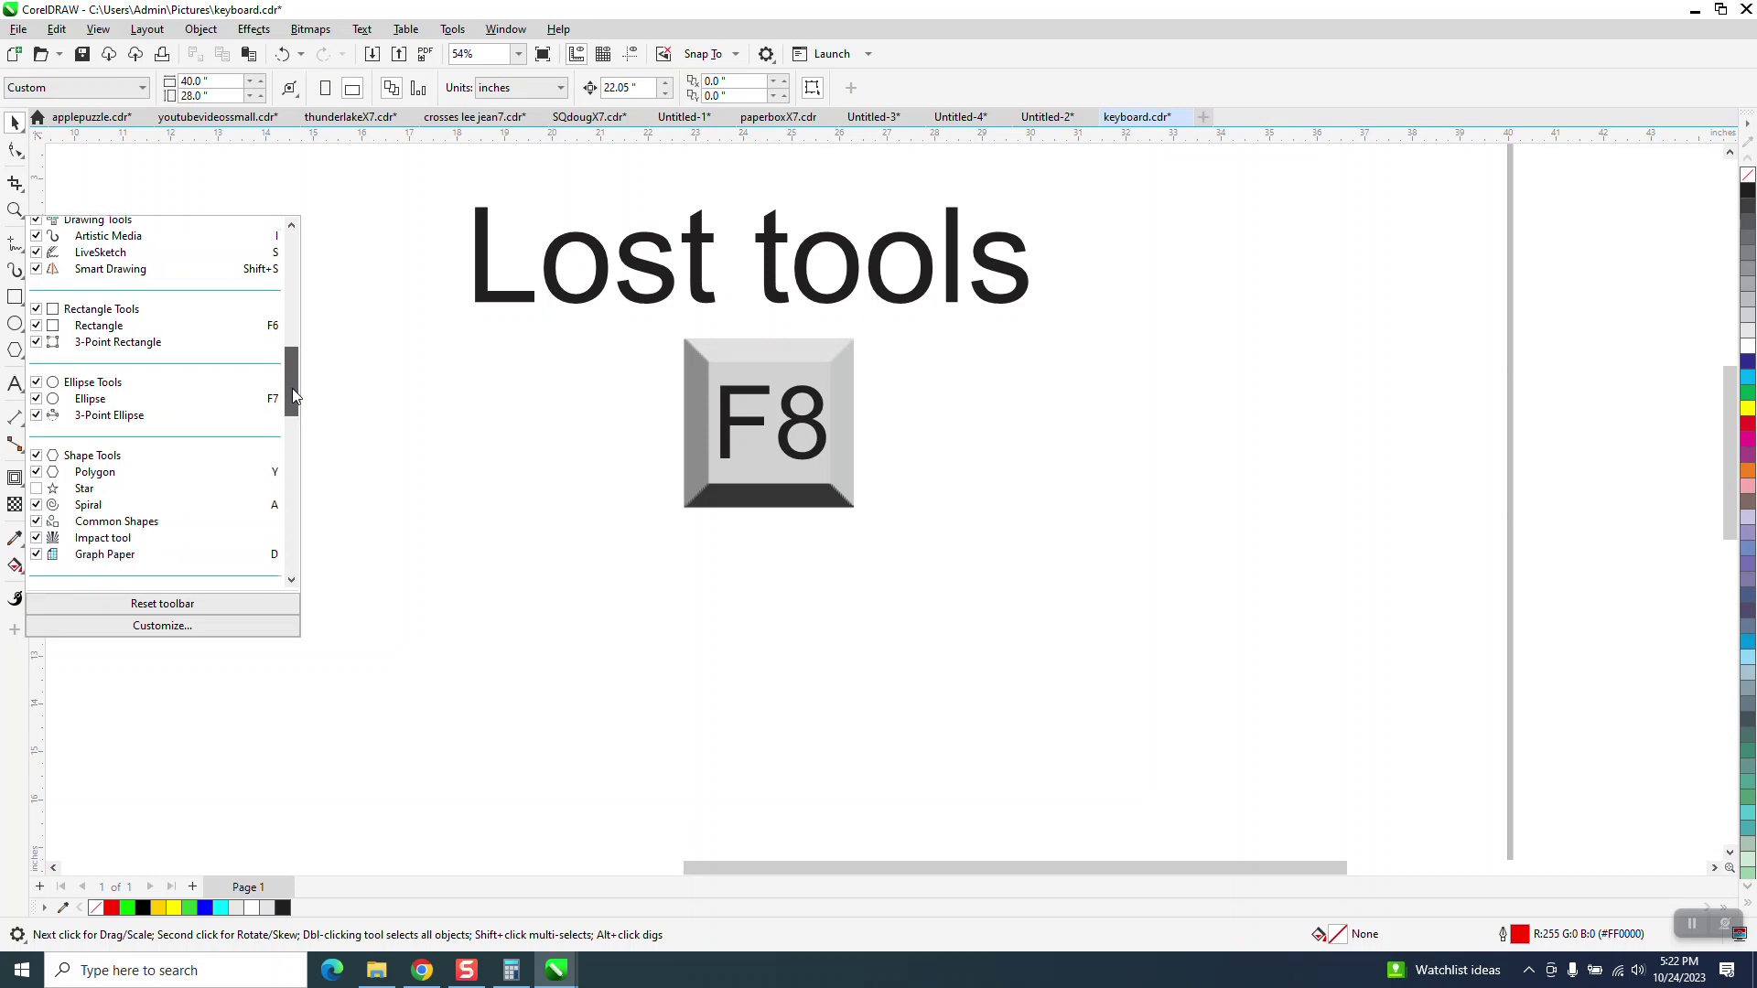
{"action": "left_click_drag", "start_coordinate": [293, 386], "coordinate": [280, 483]}
{"action": "scroll", "coordinate": [245, 470], "scroll_direction": "up", "scroll_amount": 1}
{"action": "left_click", "coordinate": [37, 455]}
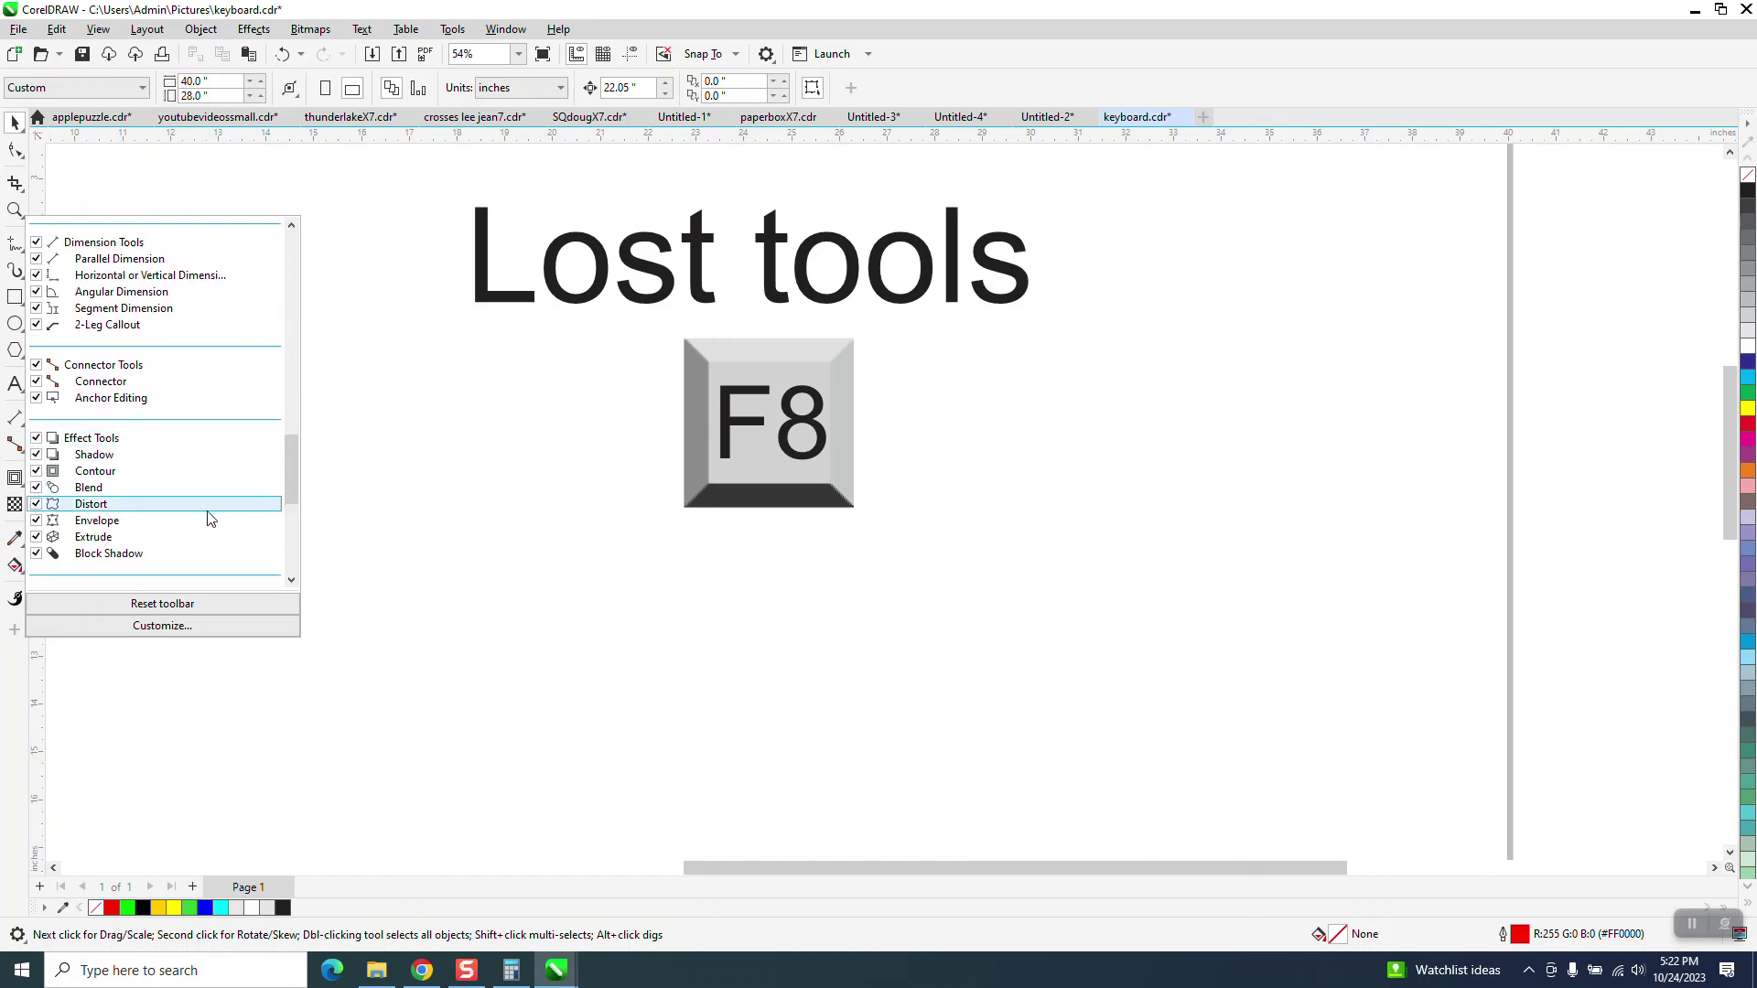
{"action": "left_click", "coordinate": [353, 549]}
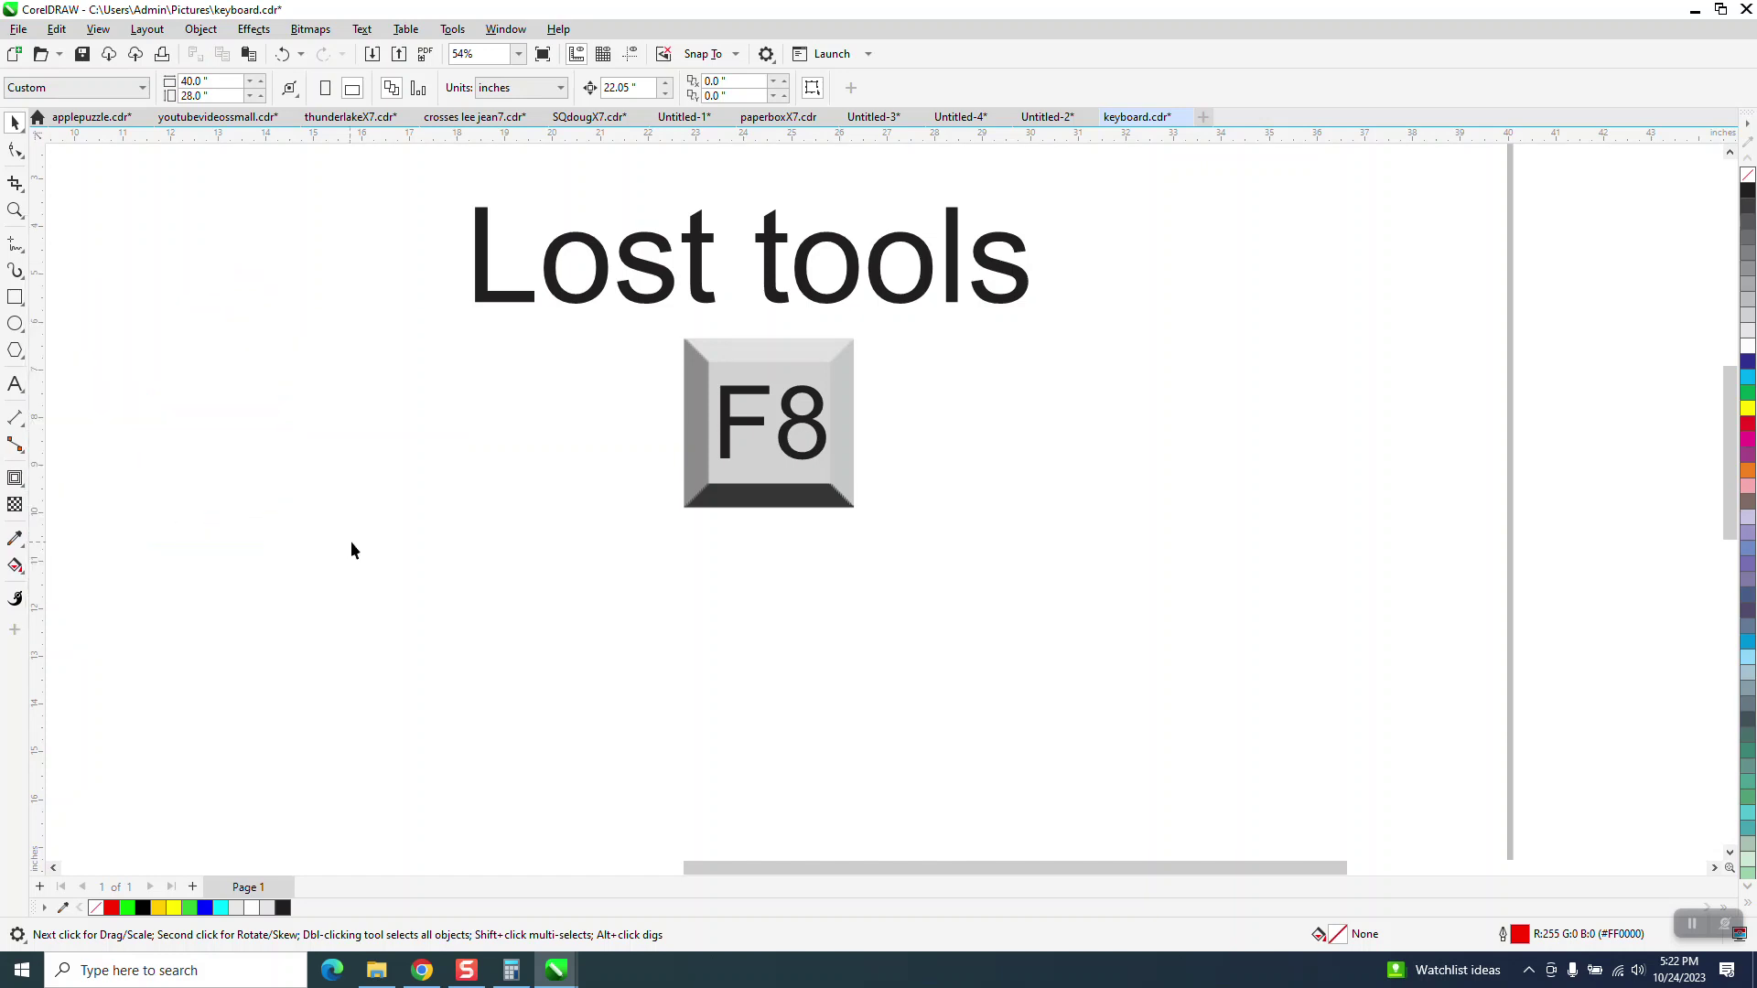
Examine which tools the toolbox's shape group and effect group contain
{"action": "left_click", "coordinate": [15, 351]}
{"action": "left_click", "coordinate": [22, 469]}
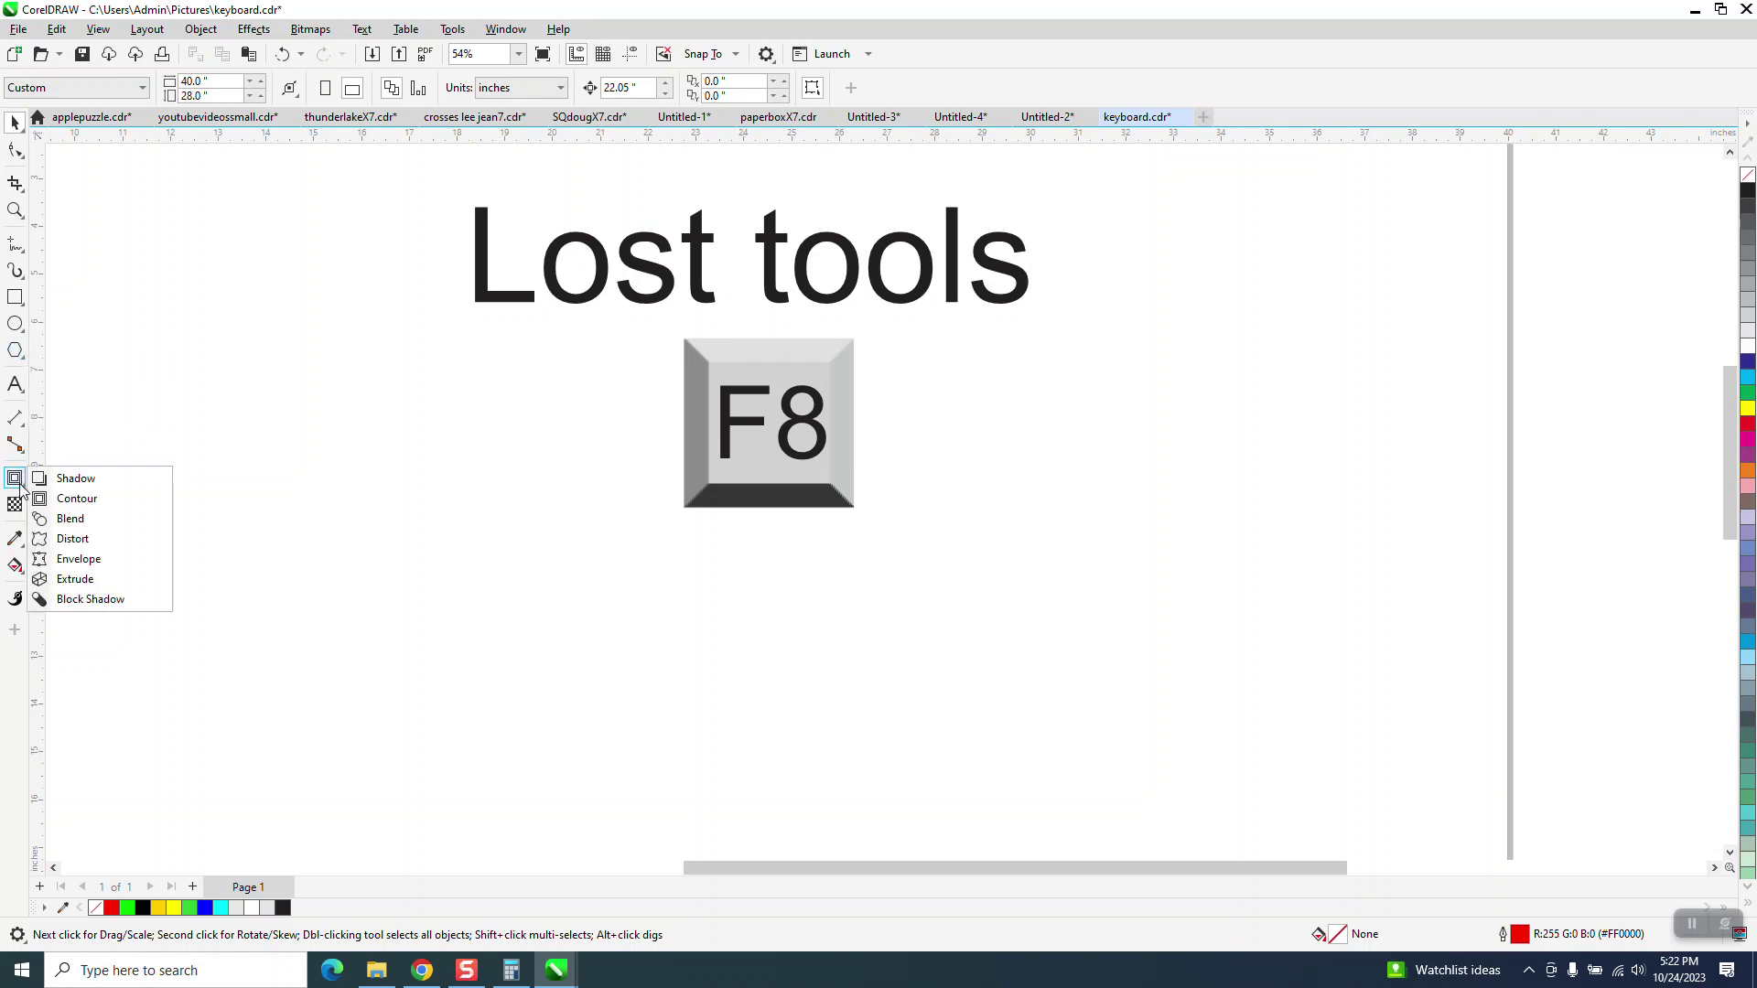
{"action": "left_click", "coordinate": [304, 464]}
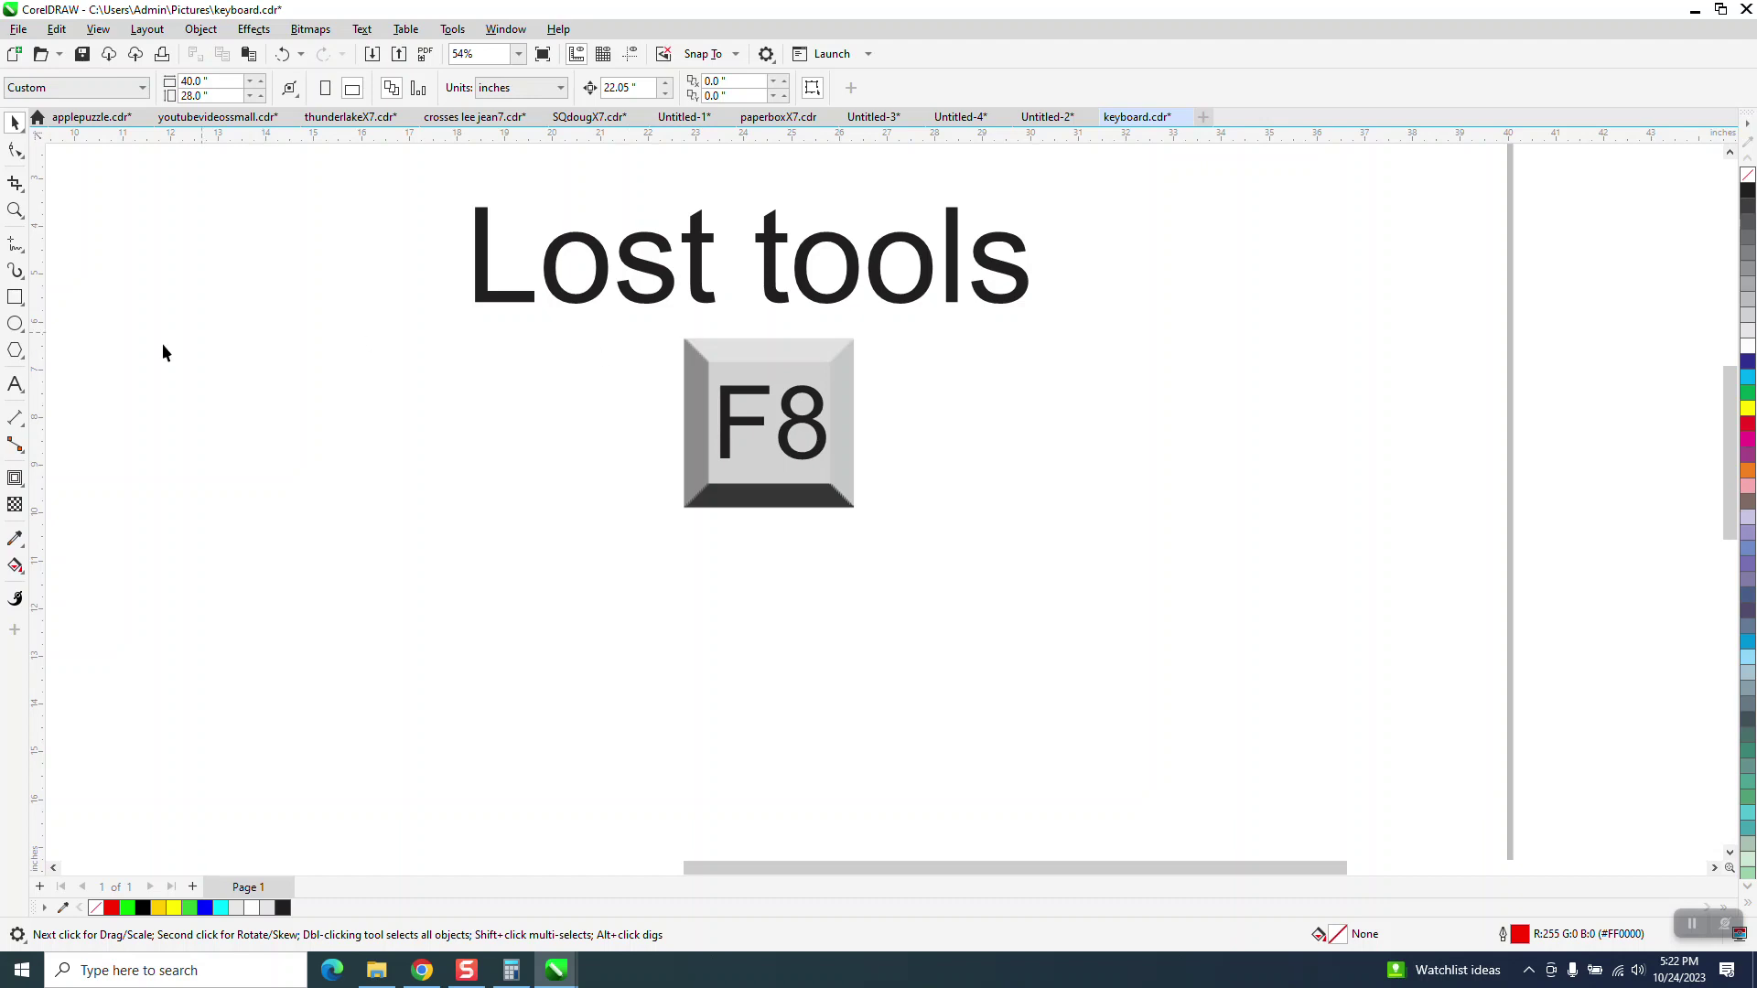
{"action": "left_click", "coordinate": [24, 362]}
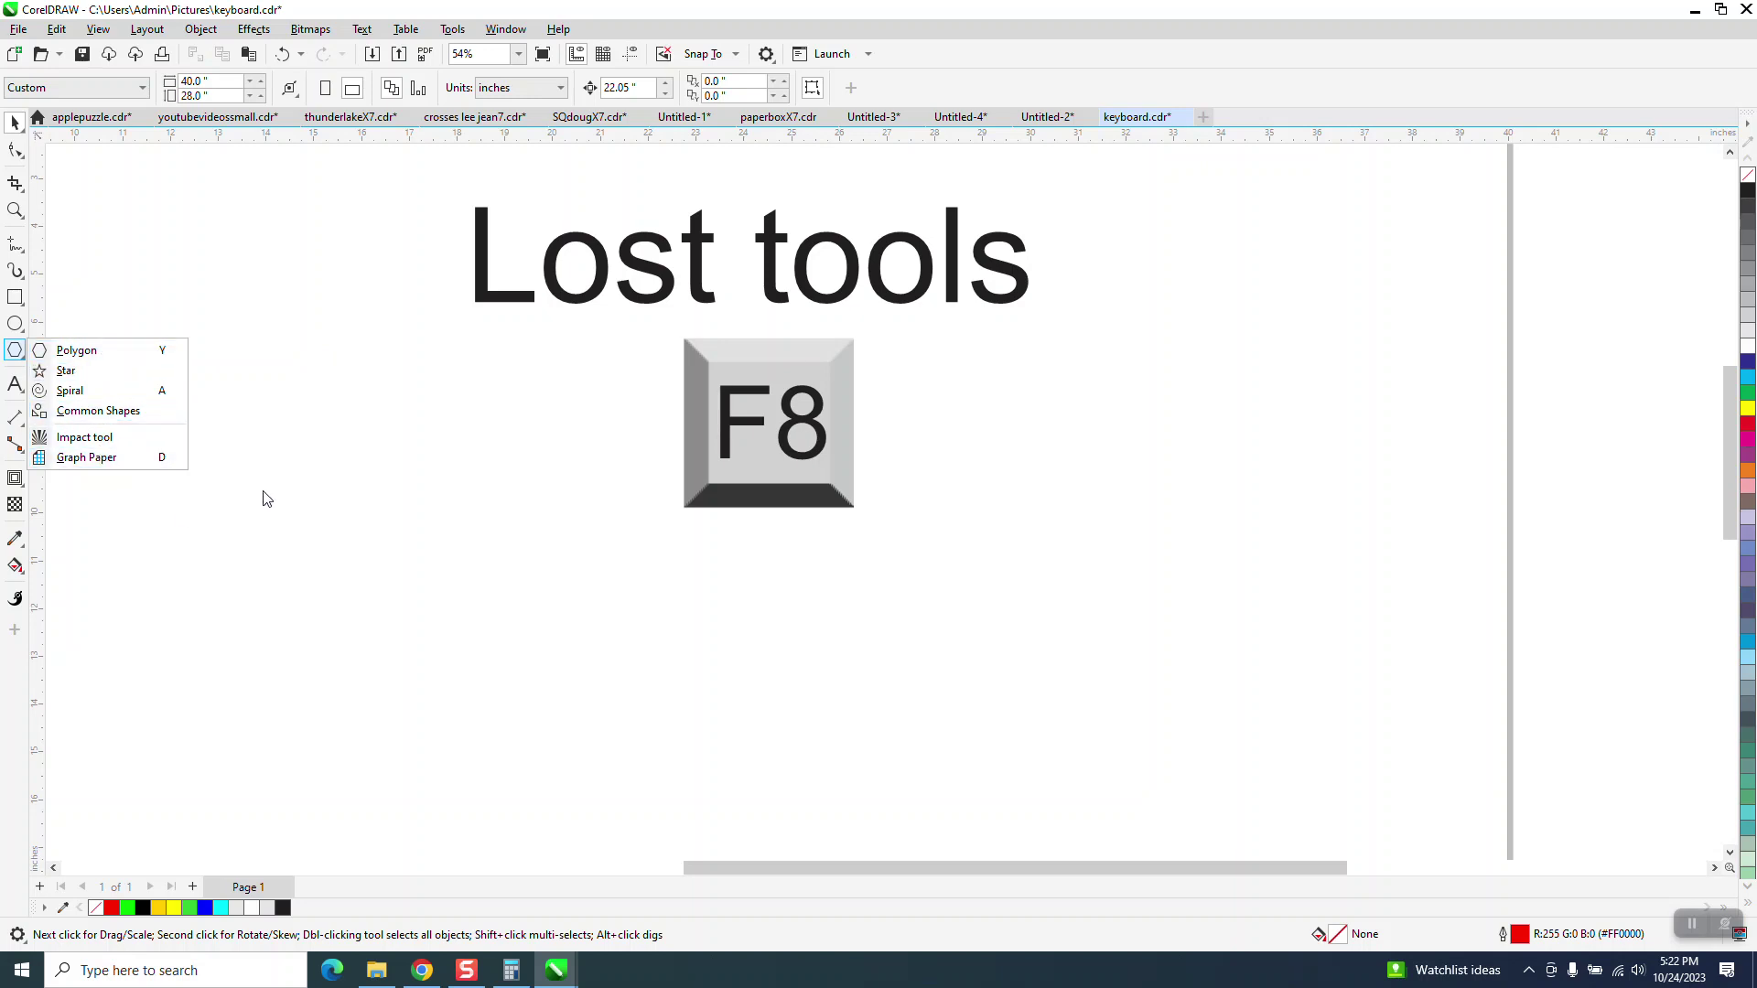
{"action": "left_click", "coordinate": [329, 439]}
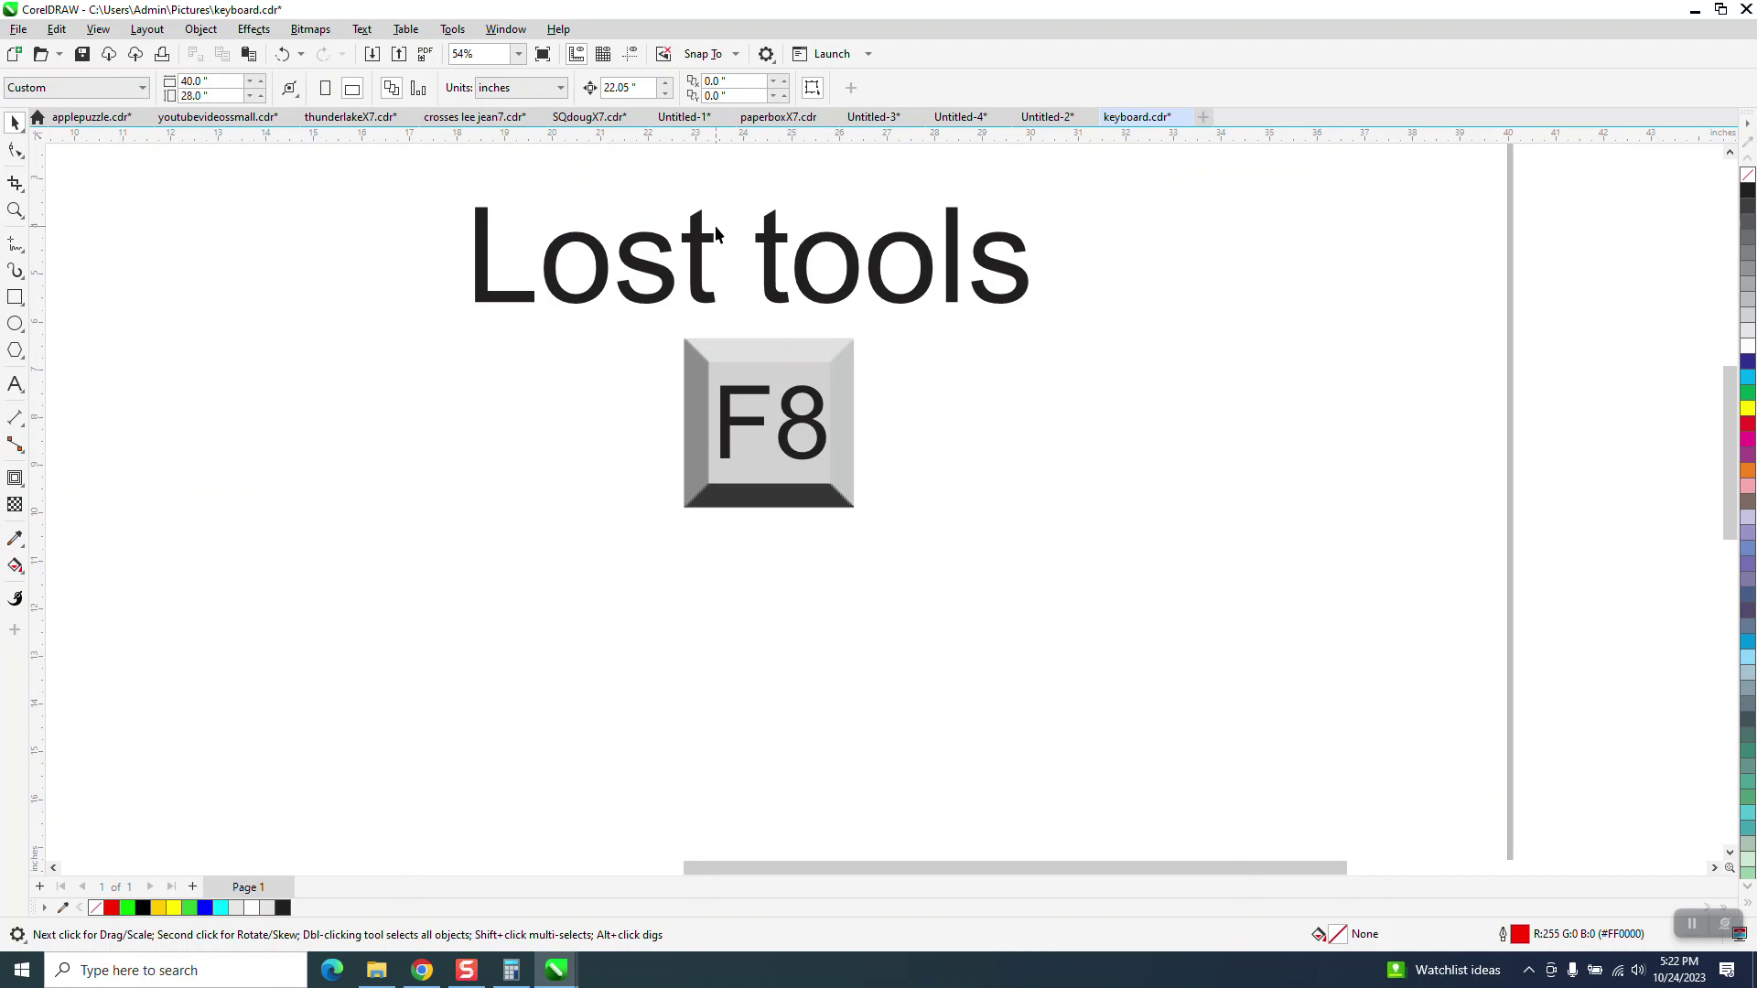
{"action": "left_click", "coordinate": [20, 360]}
Search the customization commands for "star" and place the simple and complex Star tool on a new floating toolbar
{"action": "left_click", "coordinate": [452, 29]}
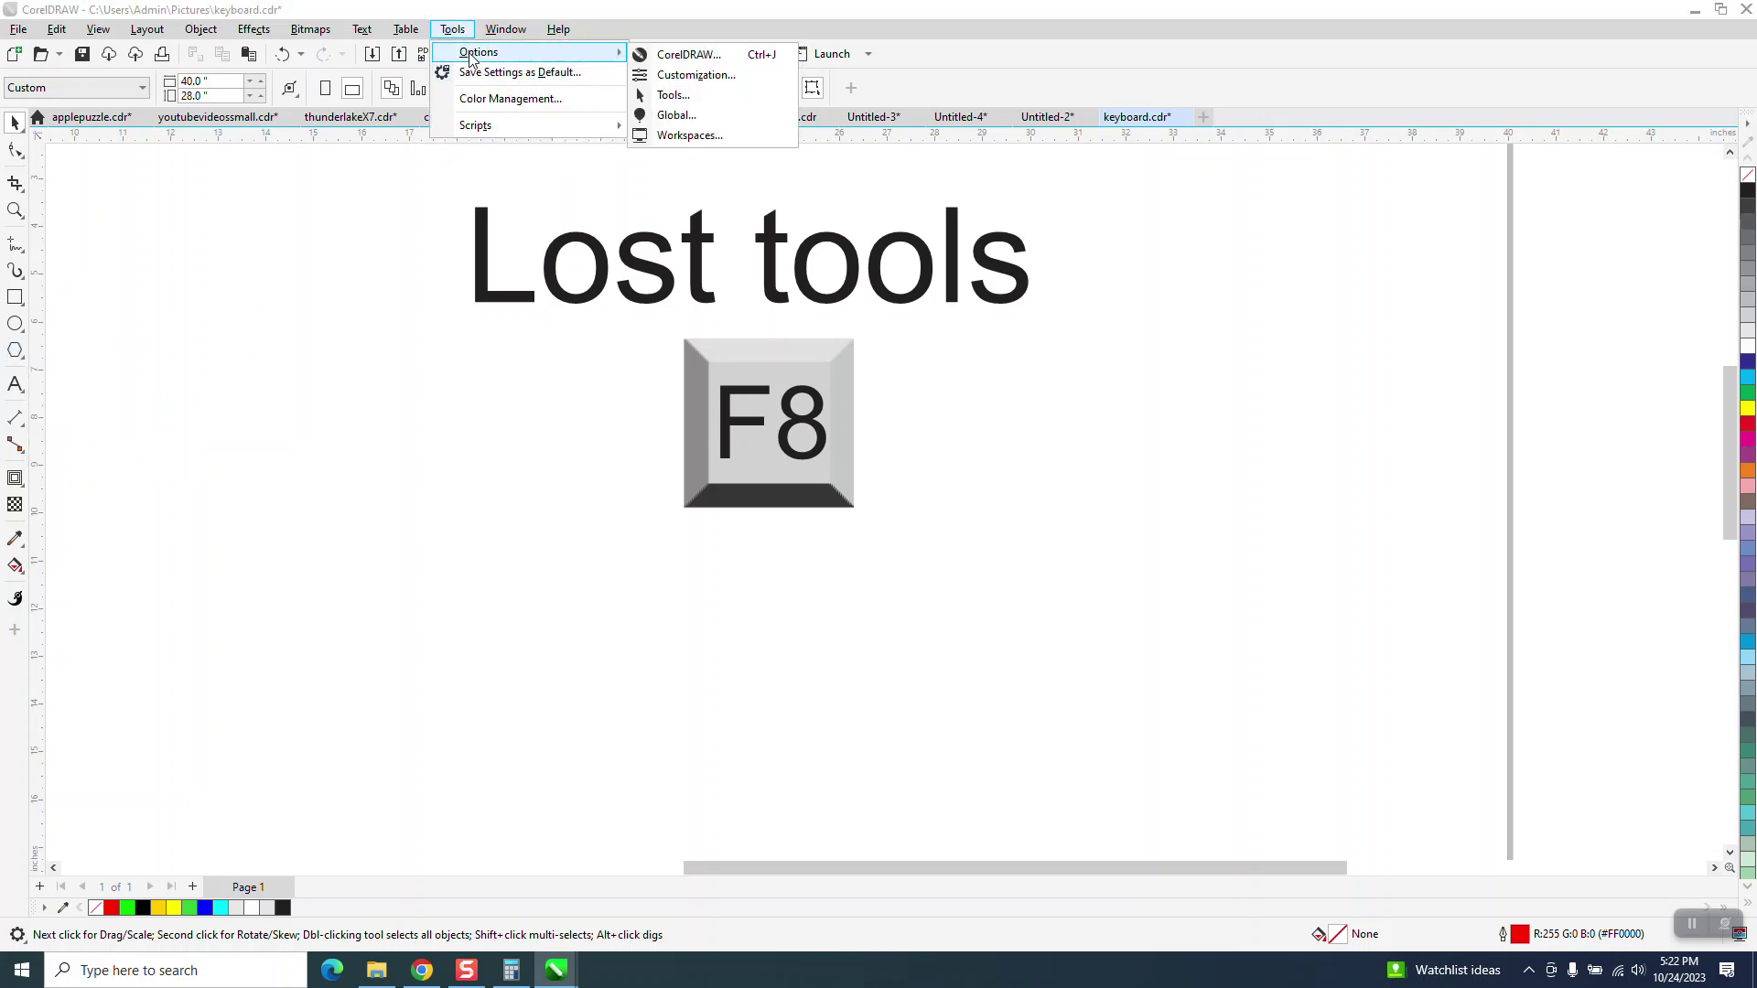
{"action": "left_click", "coordinate": [674, 77]}
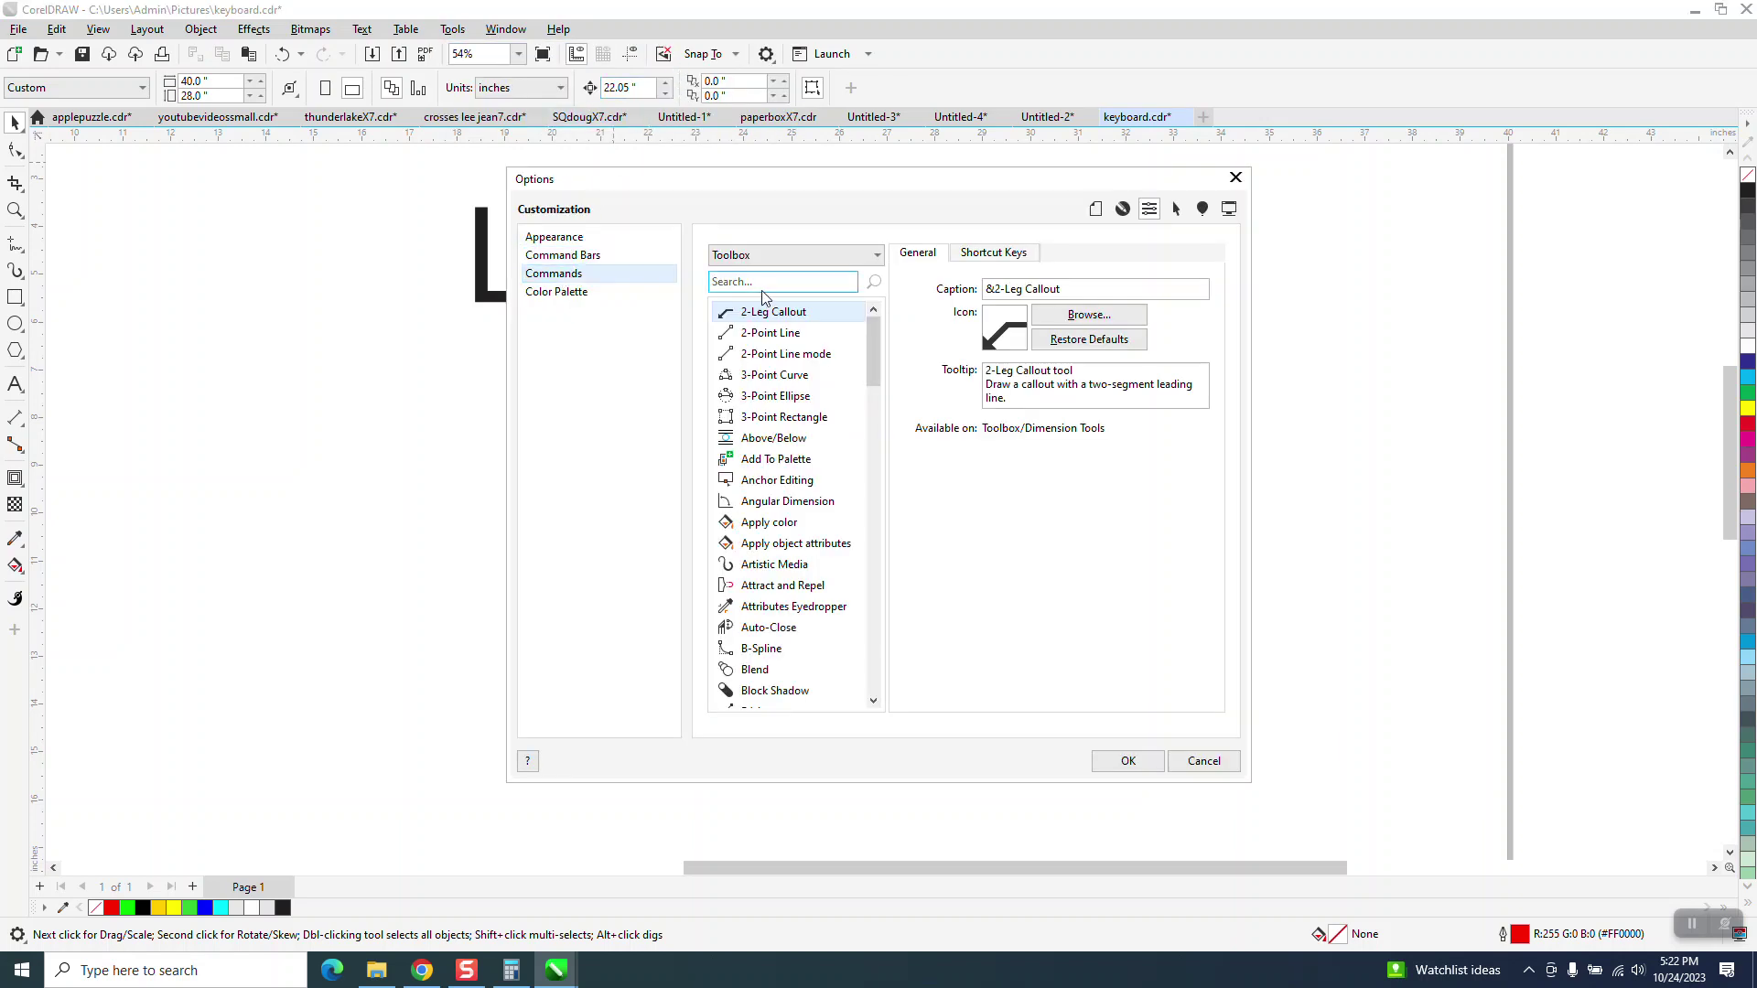
{"action": "type", "text": "star"}
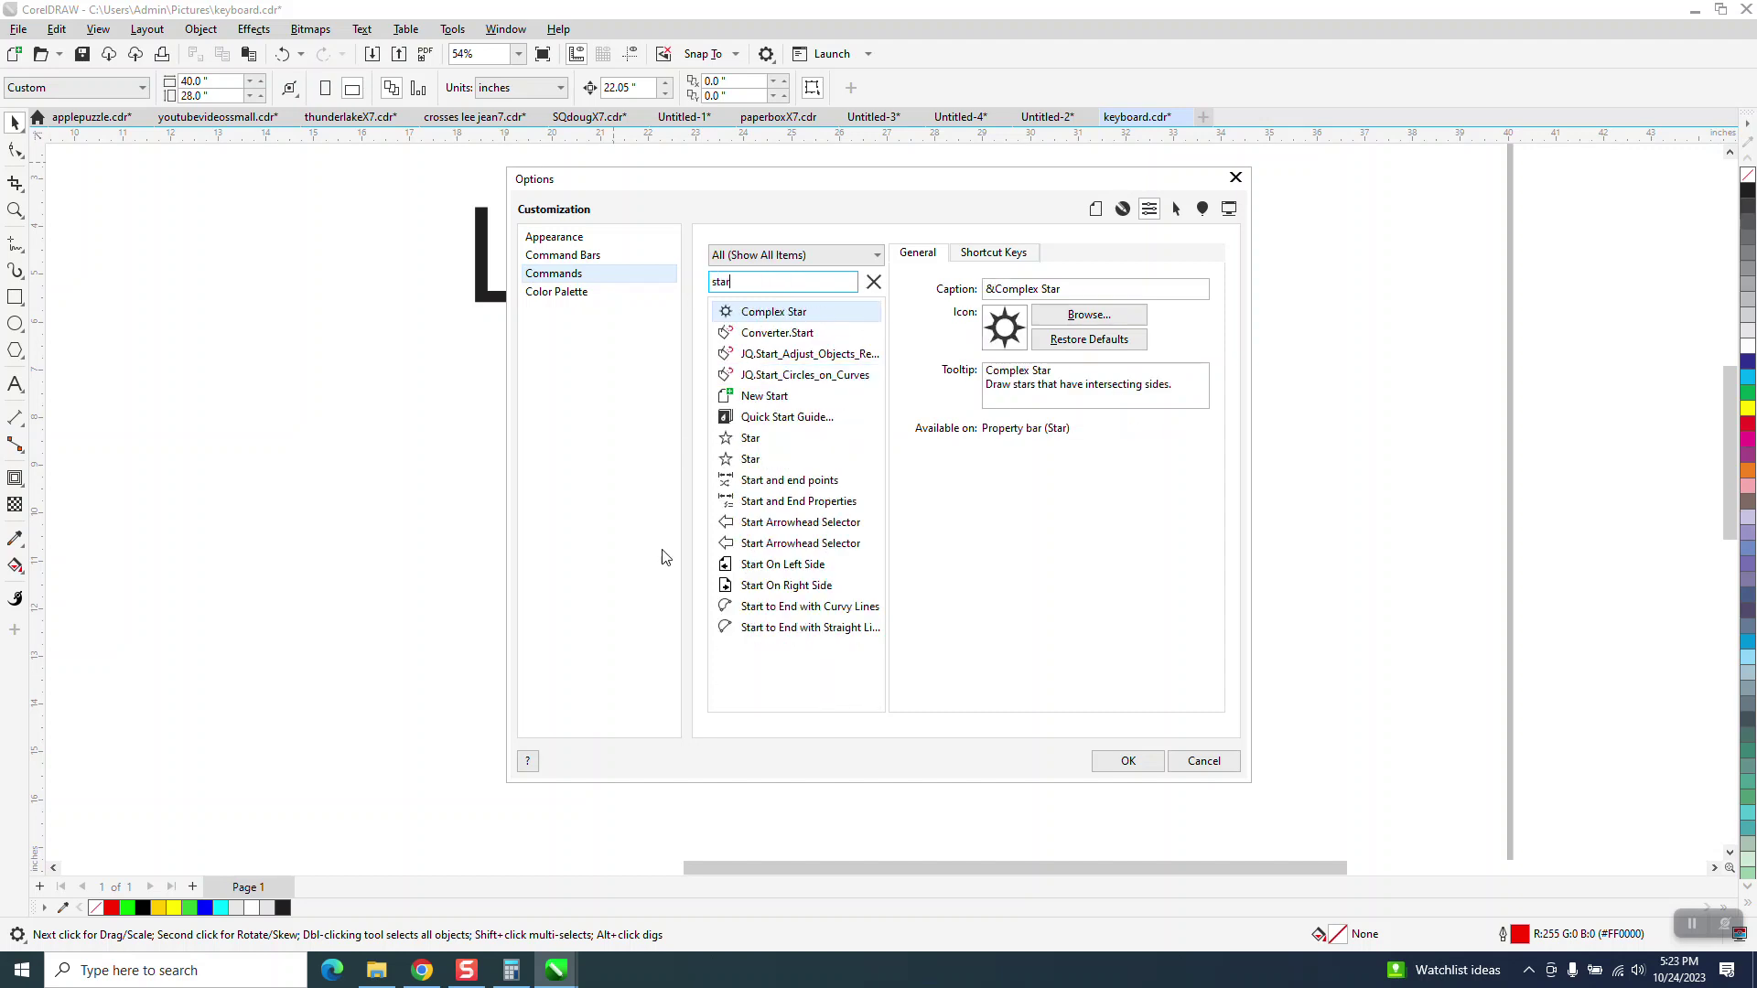
{"action": "left_click", "coordinate": [752, 441]}
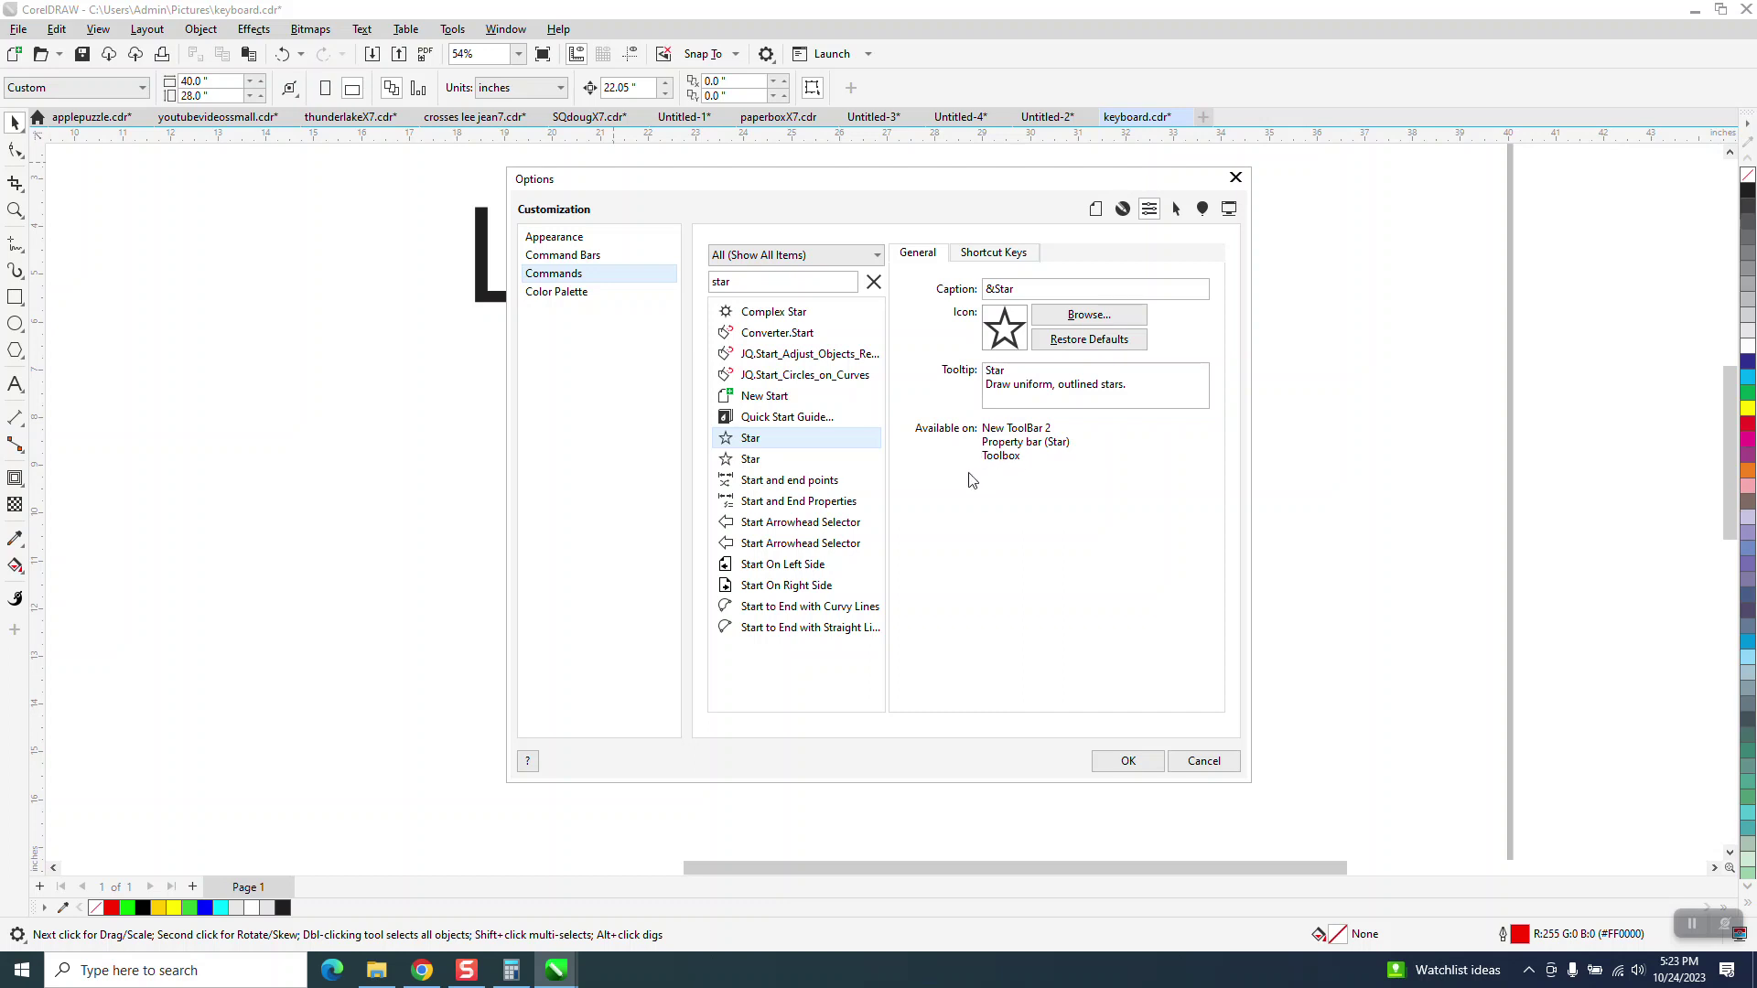
{"action": "left_click", "coordinate": [774, 463]}
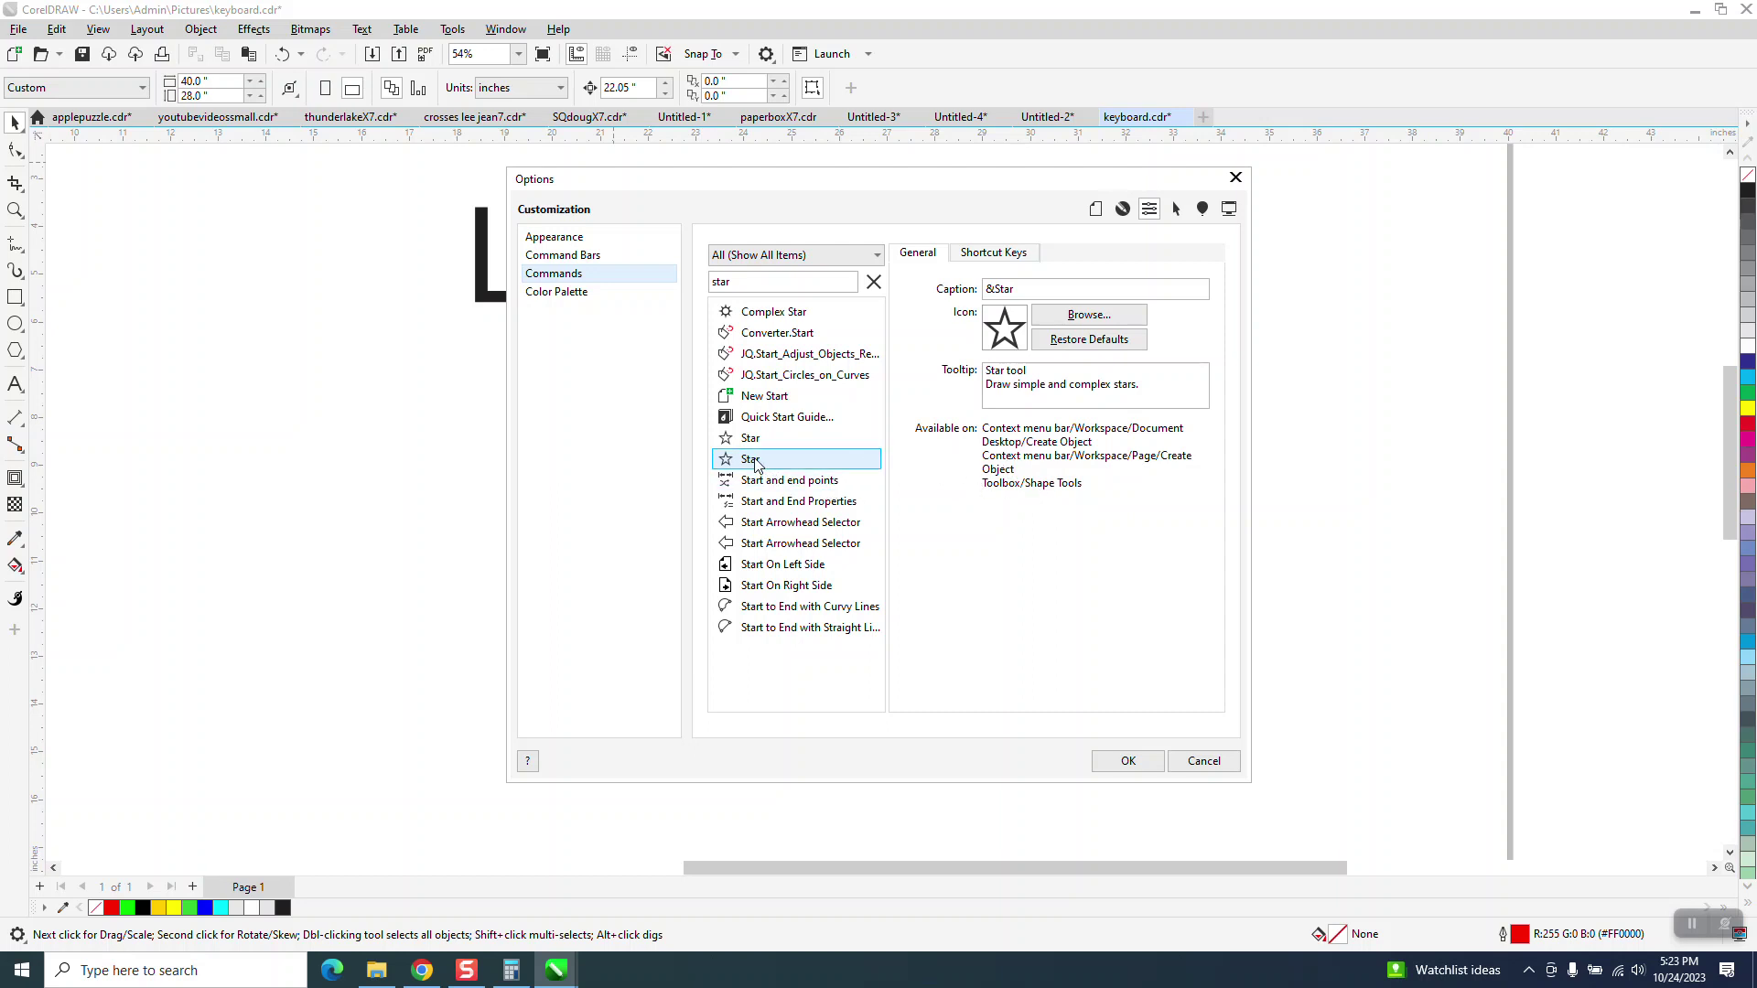
{"action": "left_click_drag", "start_coordinate": [758, 462], "coordinate": [380, 482]}
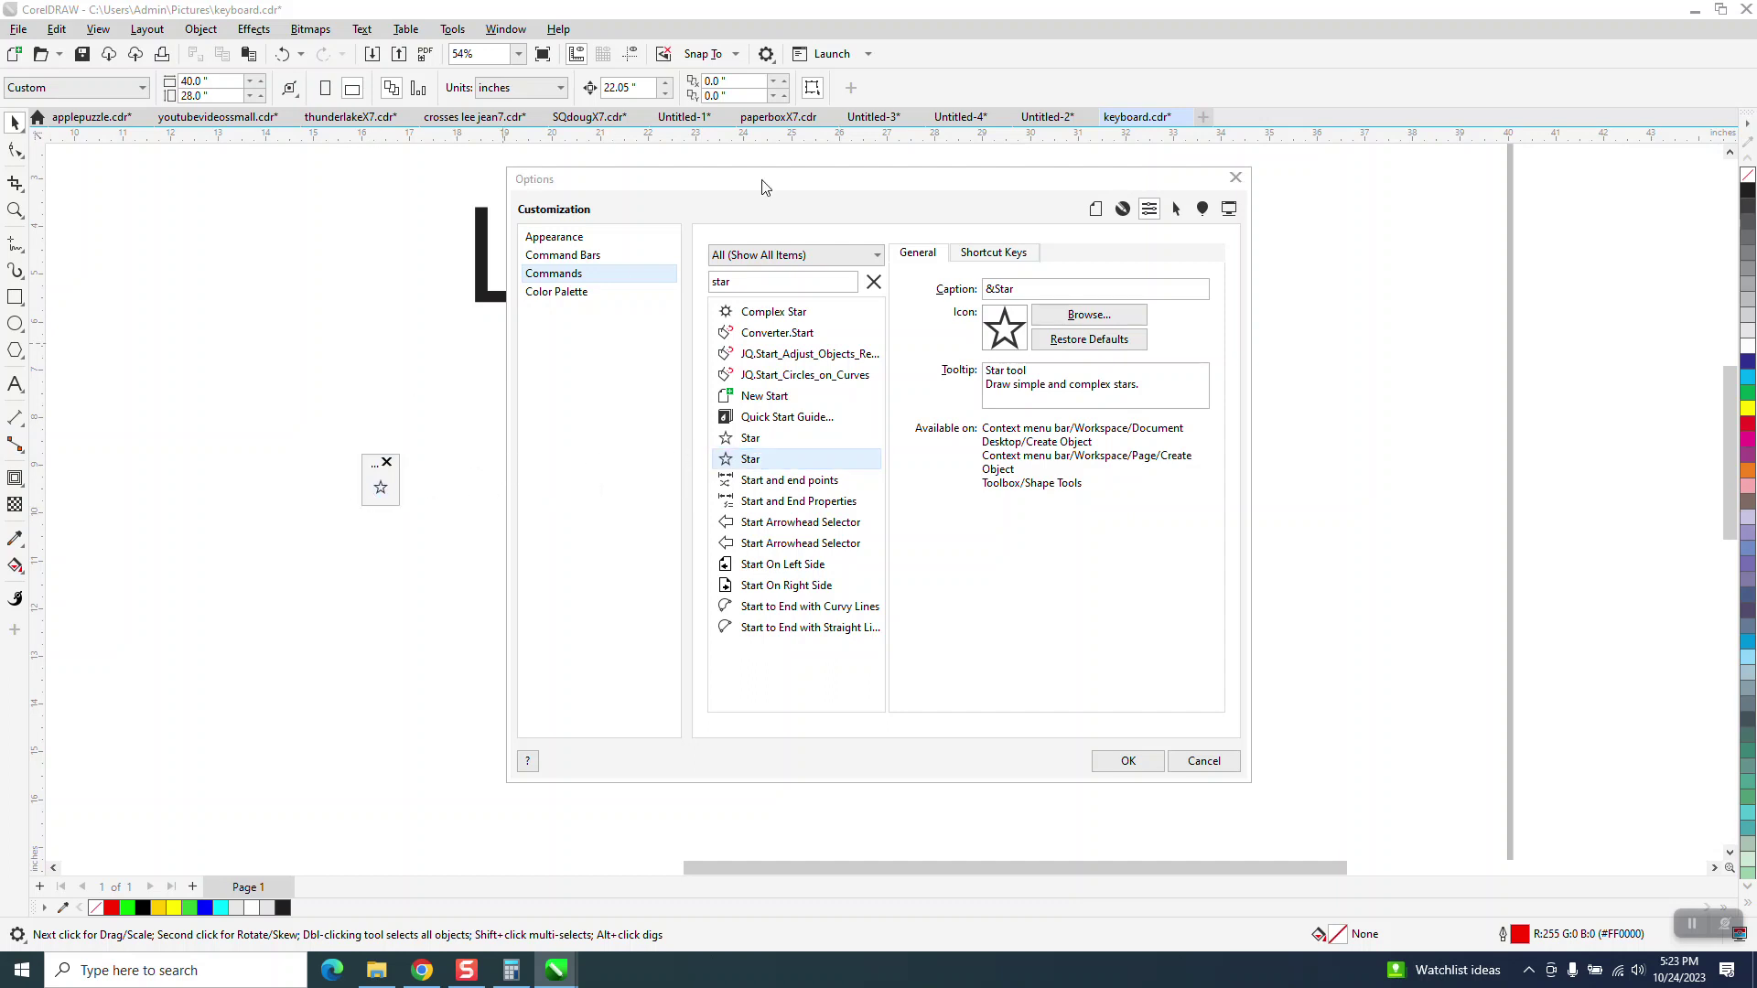
{"action": "left_click", "coordinate": [1128, 761]}
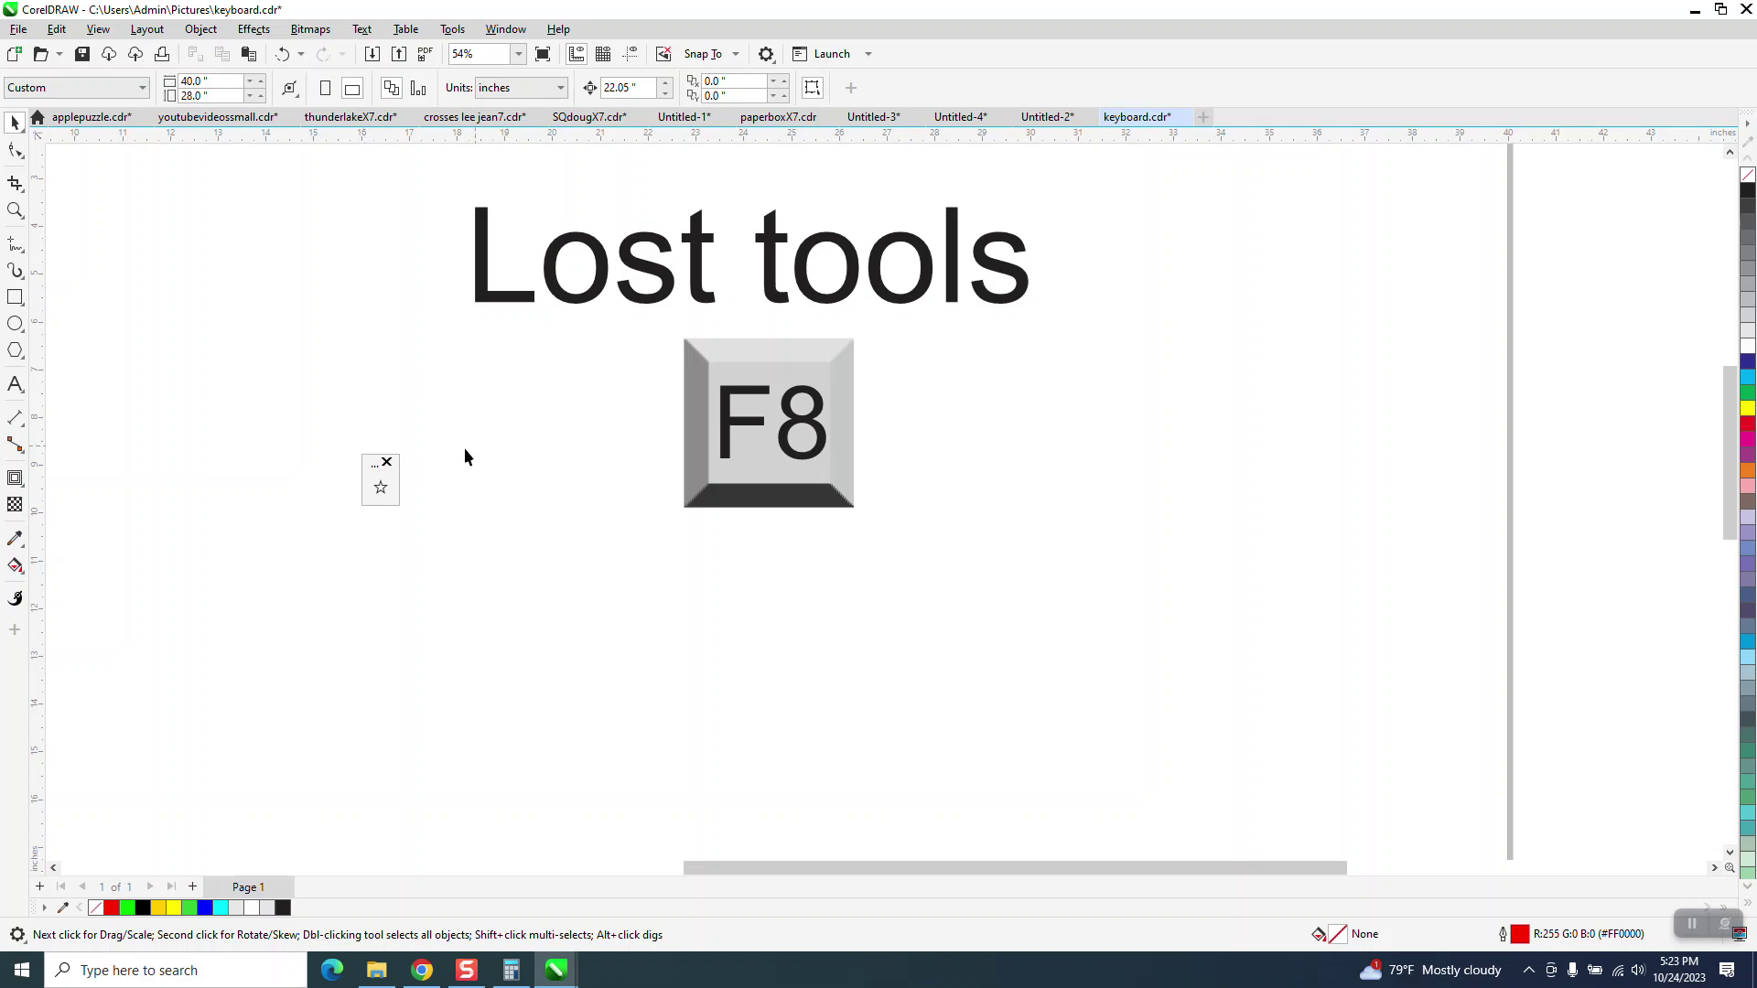
Move the Star tool from the floating toolbar onto the no-selection property bar and close the emptied toolbar
{"action": "left_click_drag", "start_coordinate": [380, 486], "coordinate": [930, 91]}
{"action": "left_click", "coordinate": [384, 463]}
Draw a rectangle about 4.18 by 3.89 inches to the right of the F8 key and deselect it
{"action": "left_click", "coordinate": [14, 296]}
{"action": "left_click_drag", "start_coordinate": [922, 422], "coordinate": [1120, 605]}
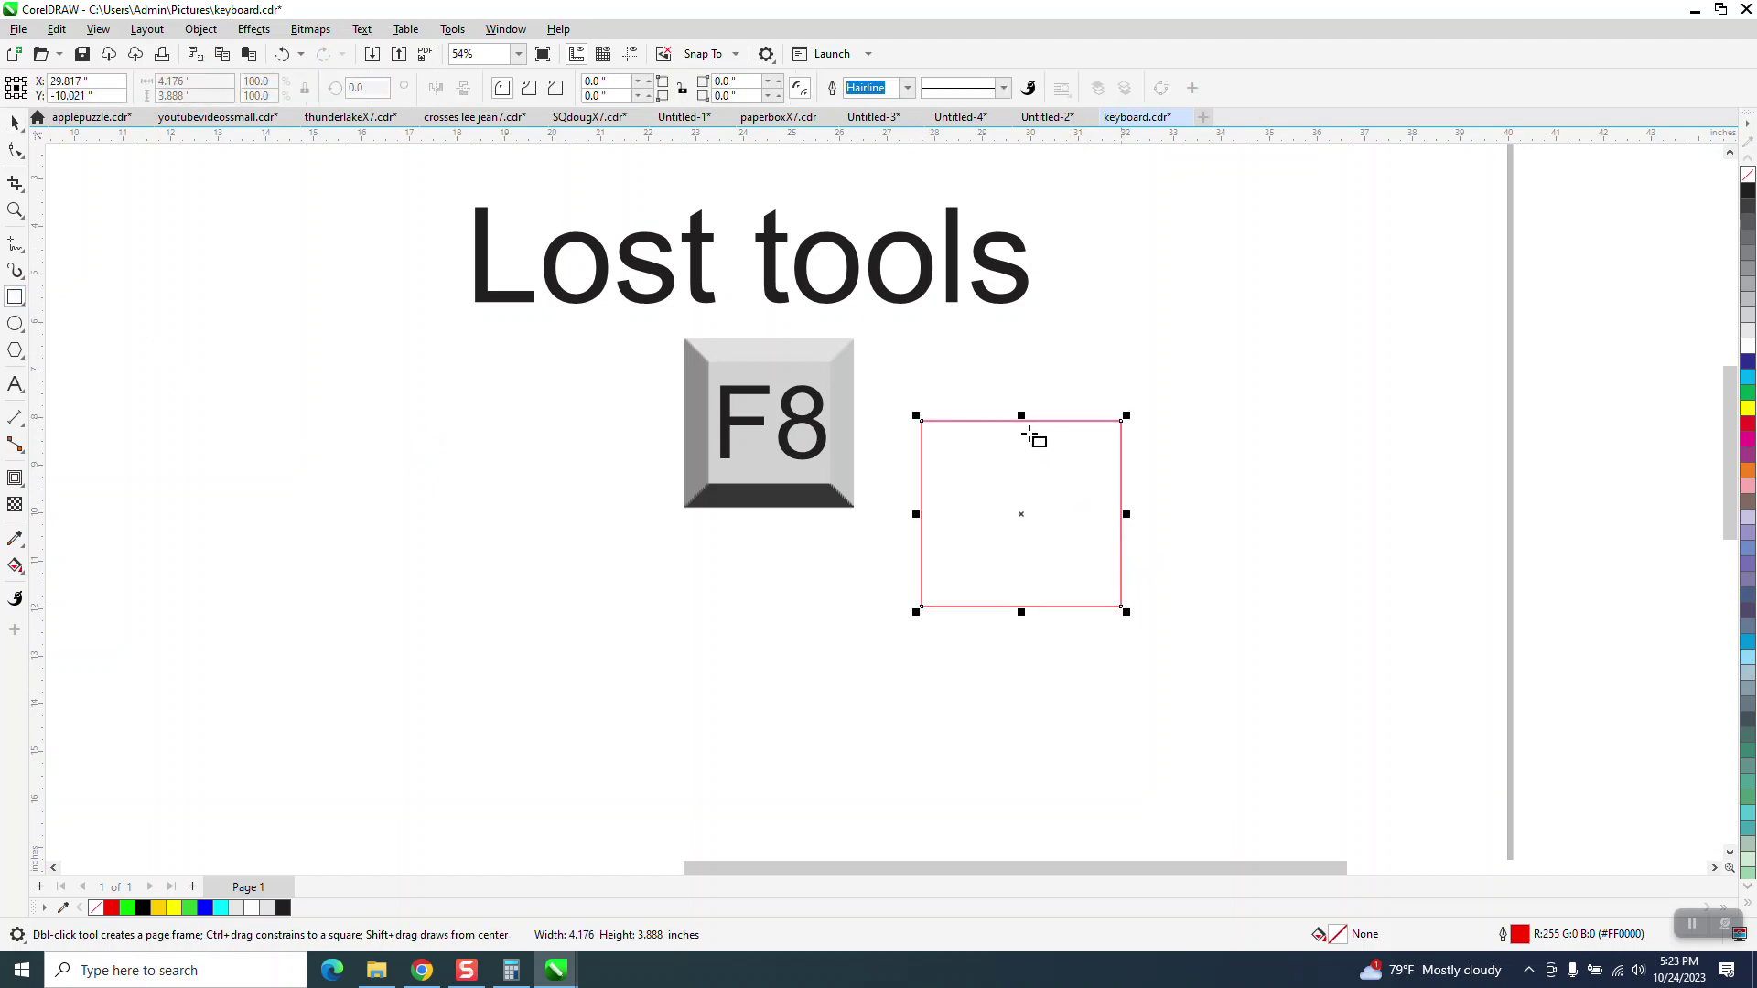
{"action": "left_click", "coordinate": [15, 124]}
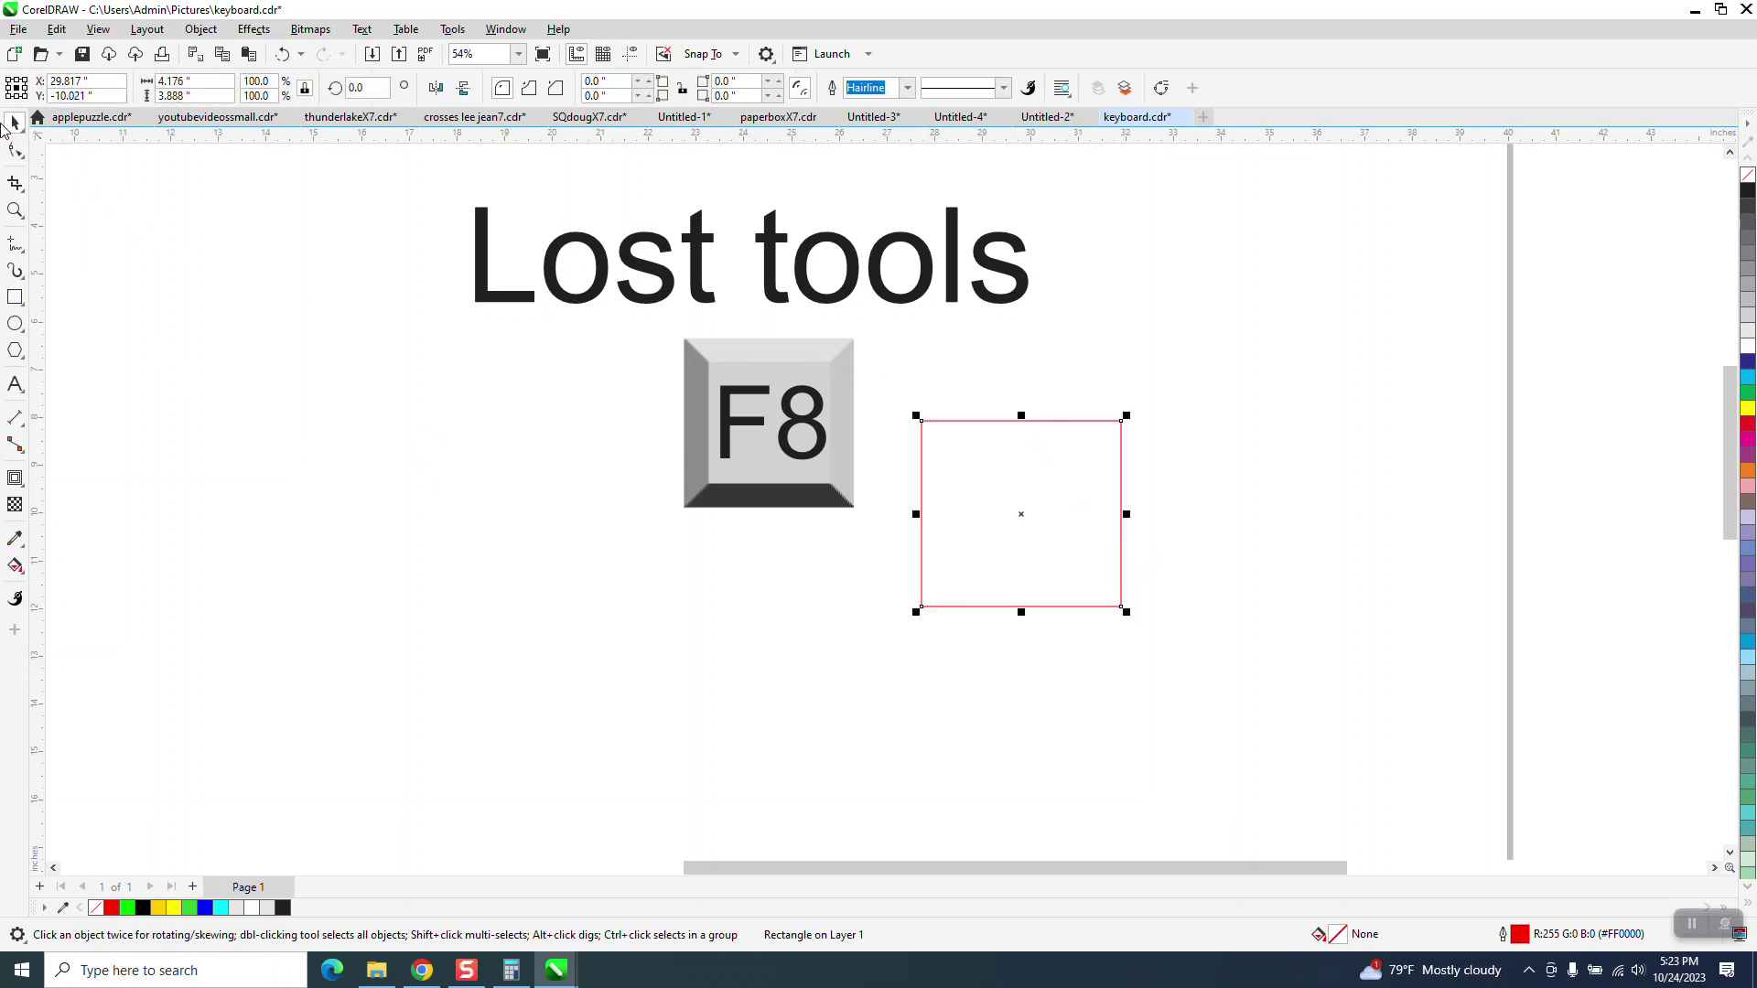
{"action": "left_click", "coordinate": [1098, 279]}
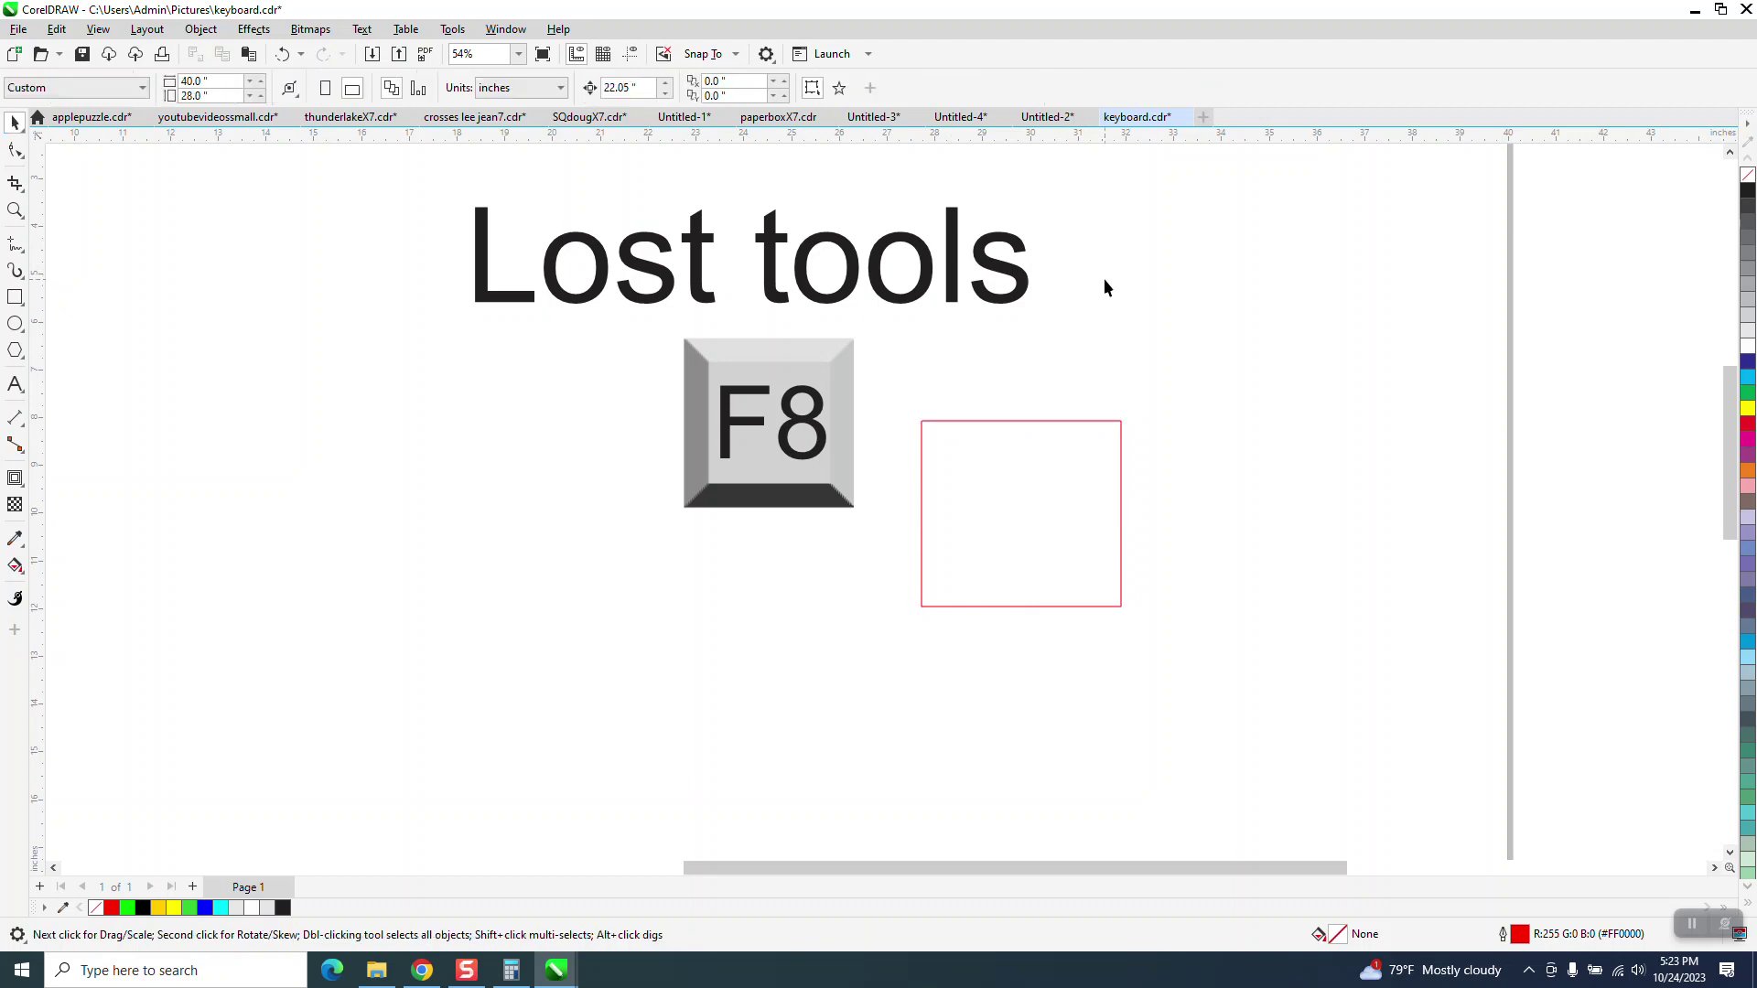
Draw a five-pointed star about 4.37 by 4.16 inches to the left of the F8 key
{"action": "left_click", "coordinate": [840, 88]}
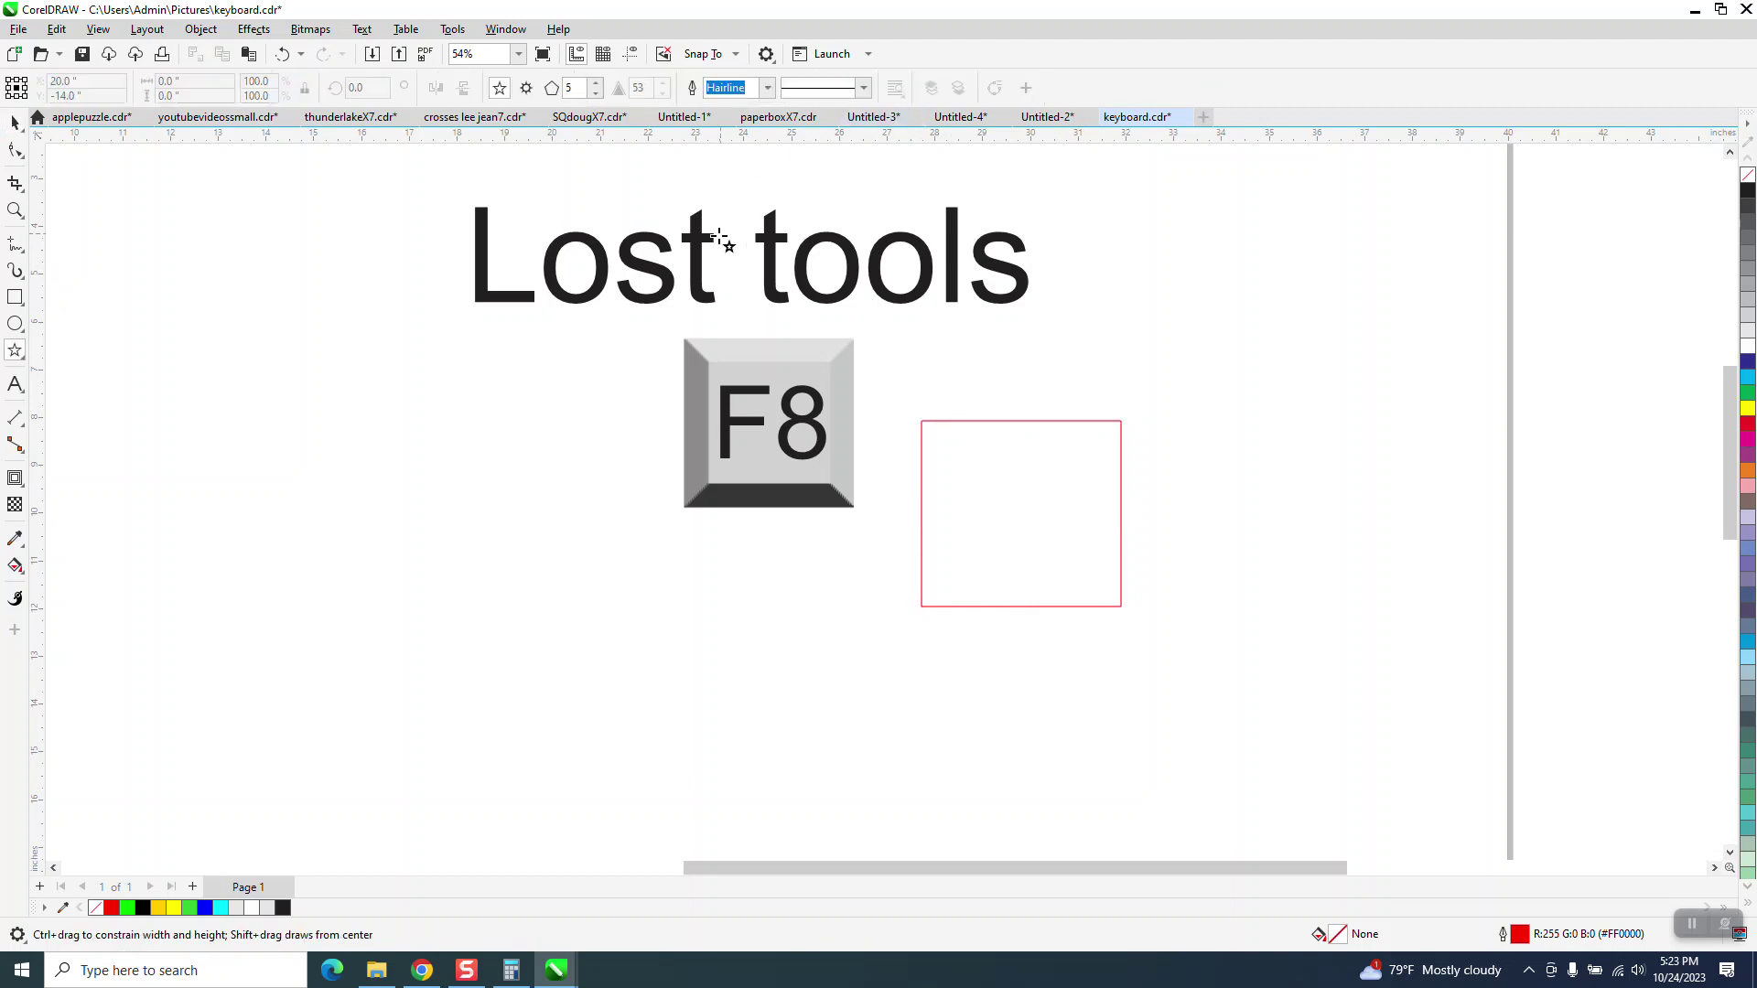
{"action": "left_click_drag", "start_coordinate": [507, 401], "coordinate": [357, 616]}
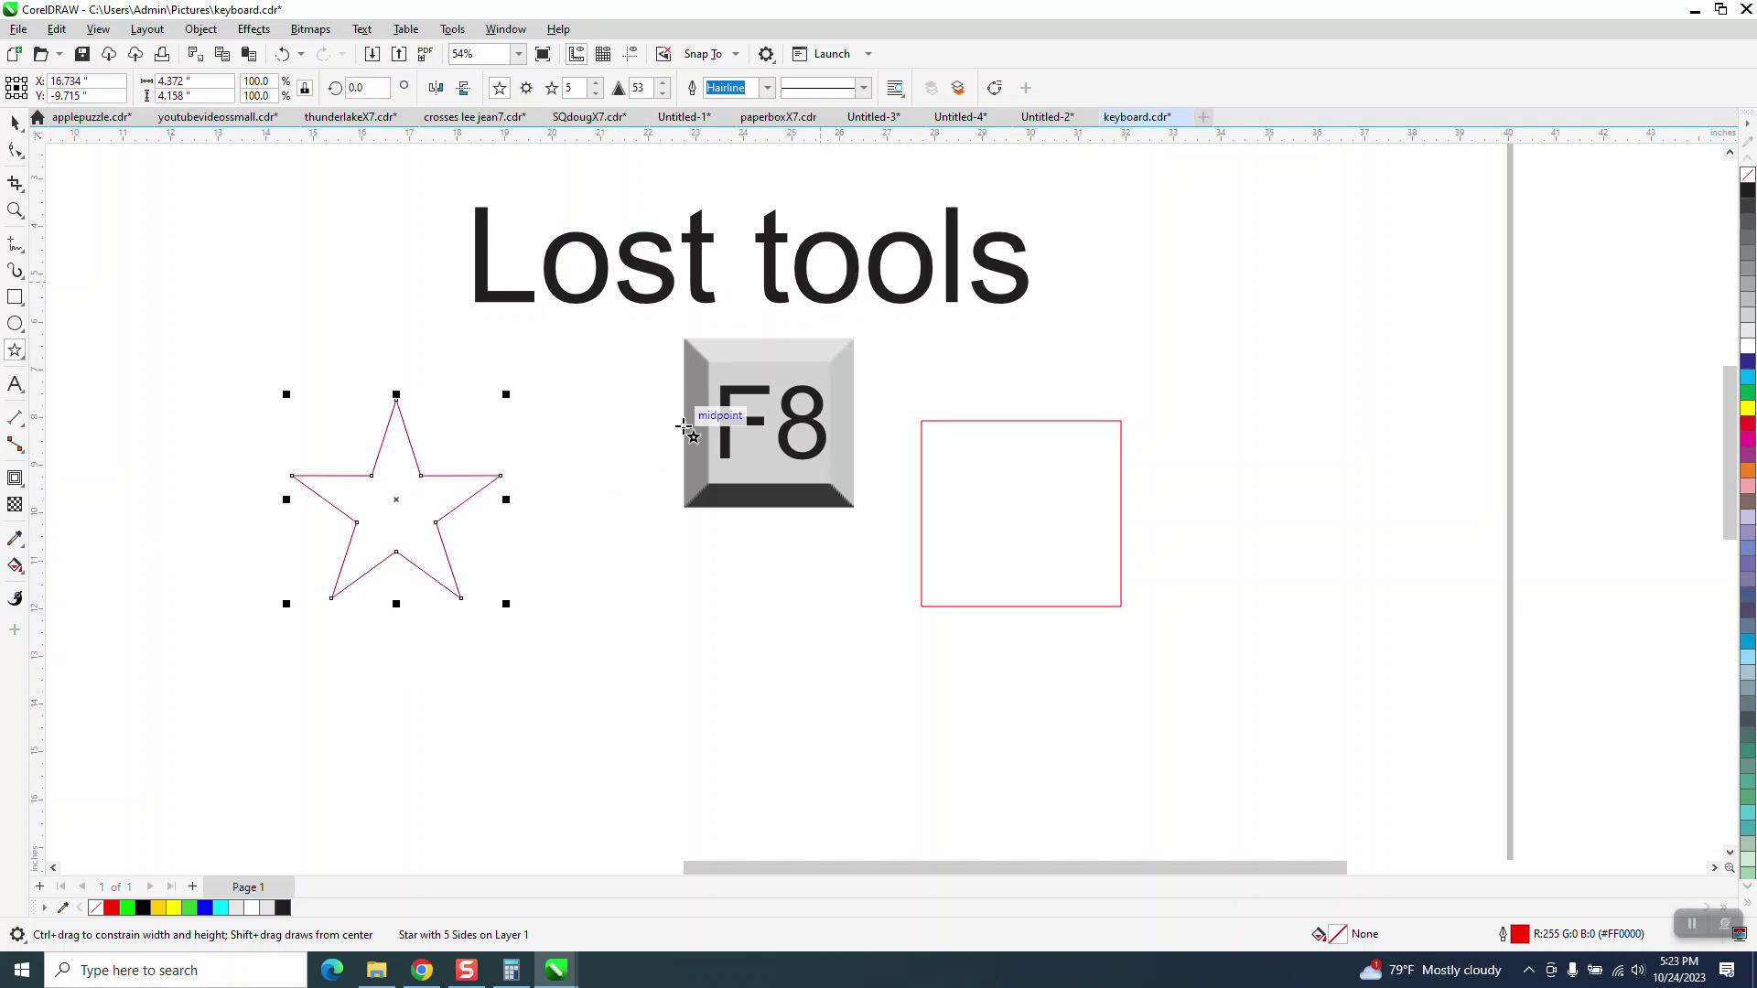
{"action": "left_click", "coordinate": [20, 355]}
{"action": "left_click", "coordinate": [15, 539]}
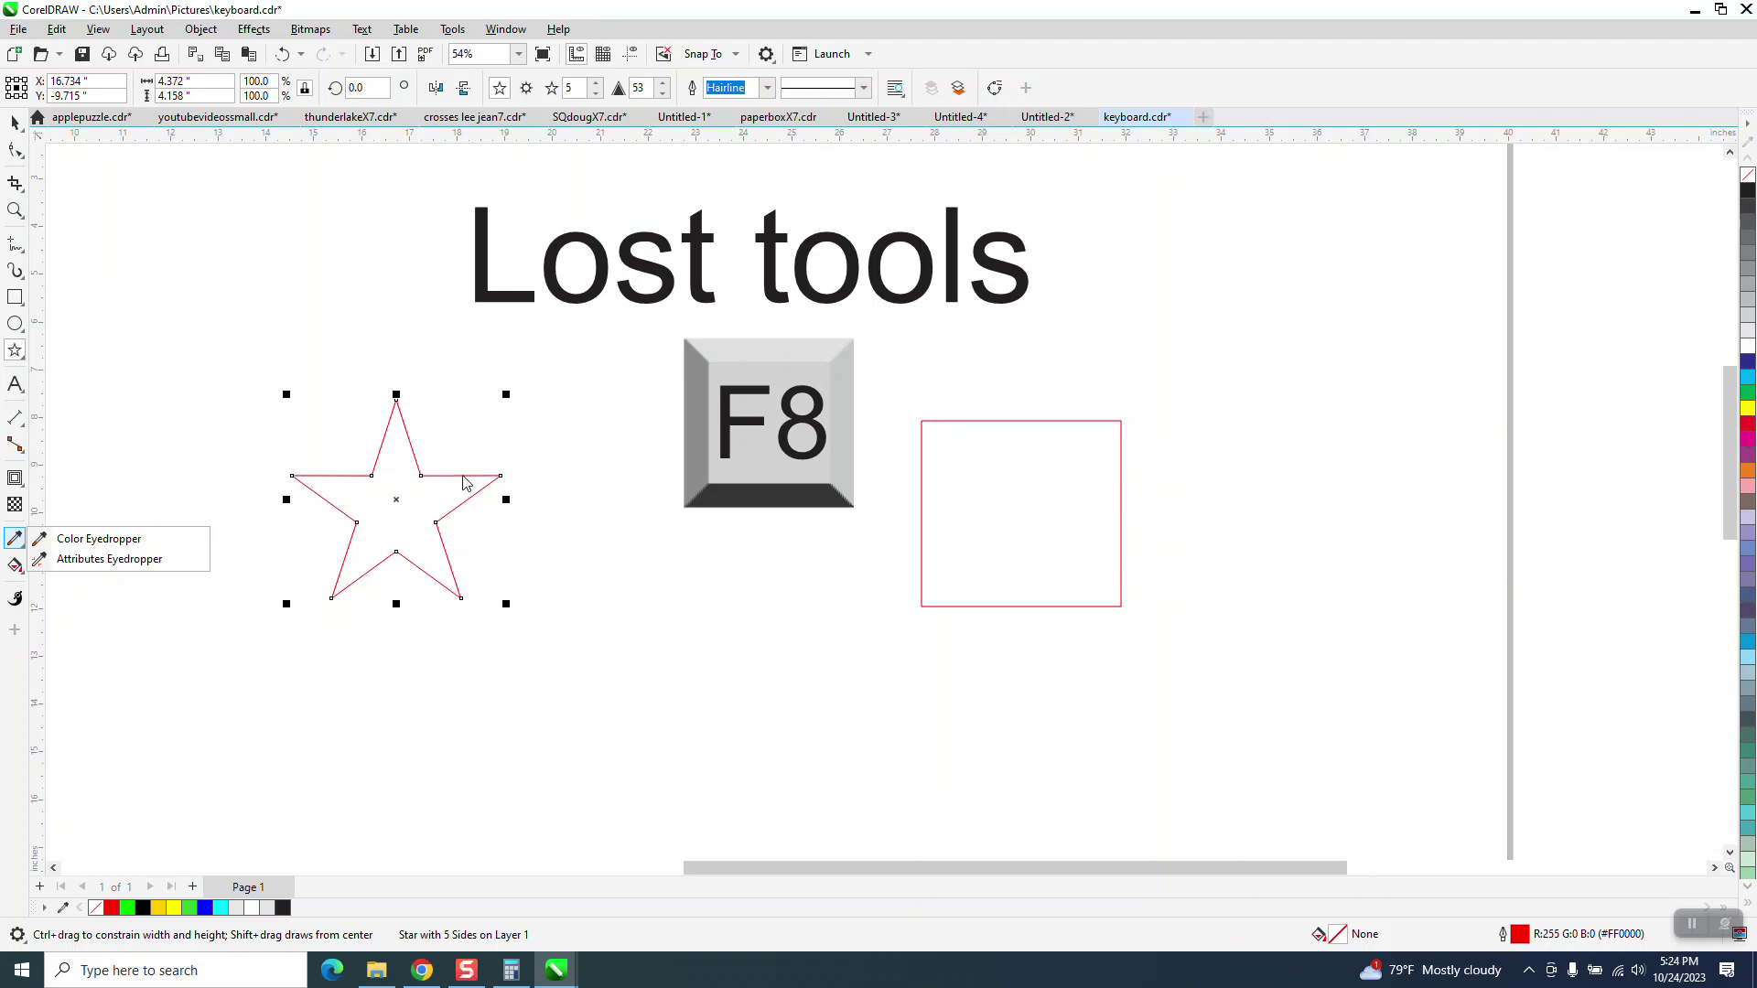
{"action": "left_click", "coordinate": [316, 283]}
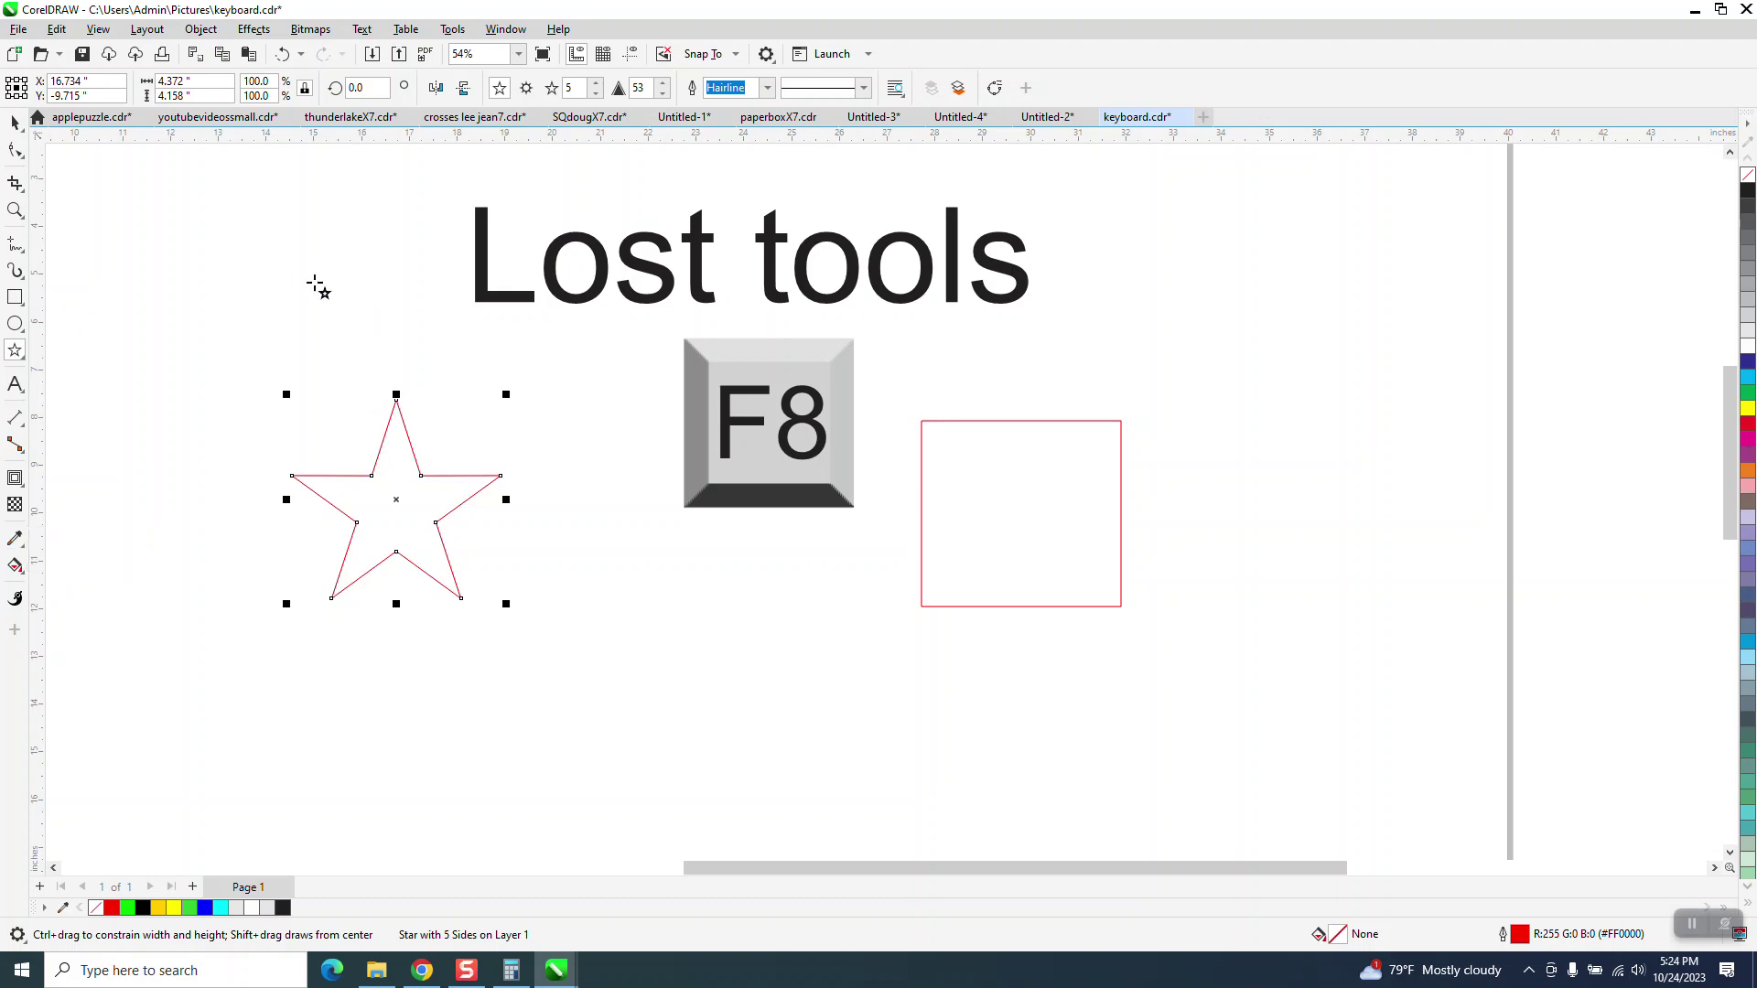
Deselect the drawn star and place another copy of the Star tool, found by searching "star" in the customization commands, on a floating toolbar
{"action": "left_click", "coordinate": [100, 174]}
{"action": "left_click", "coordinate": [14, 122]}
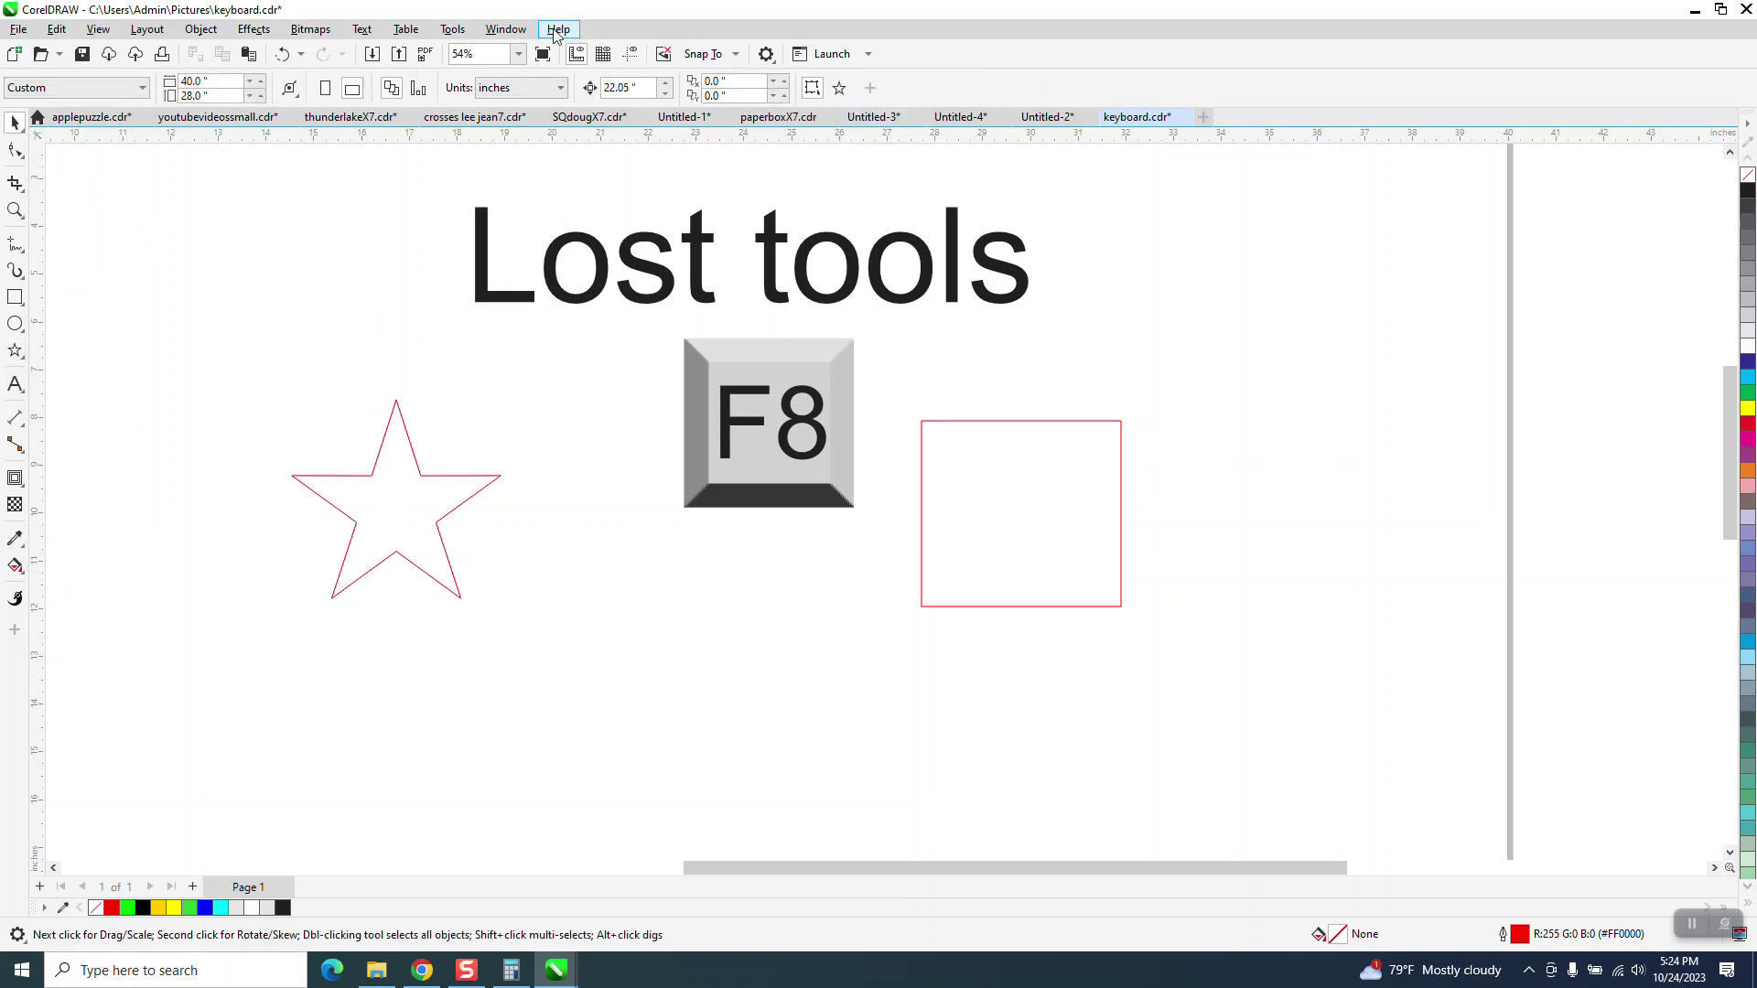
{"action": "left_click", "coordinate": [455, 30]}
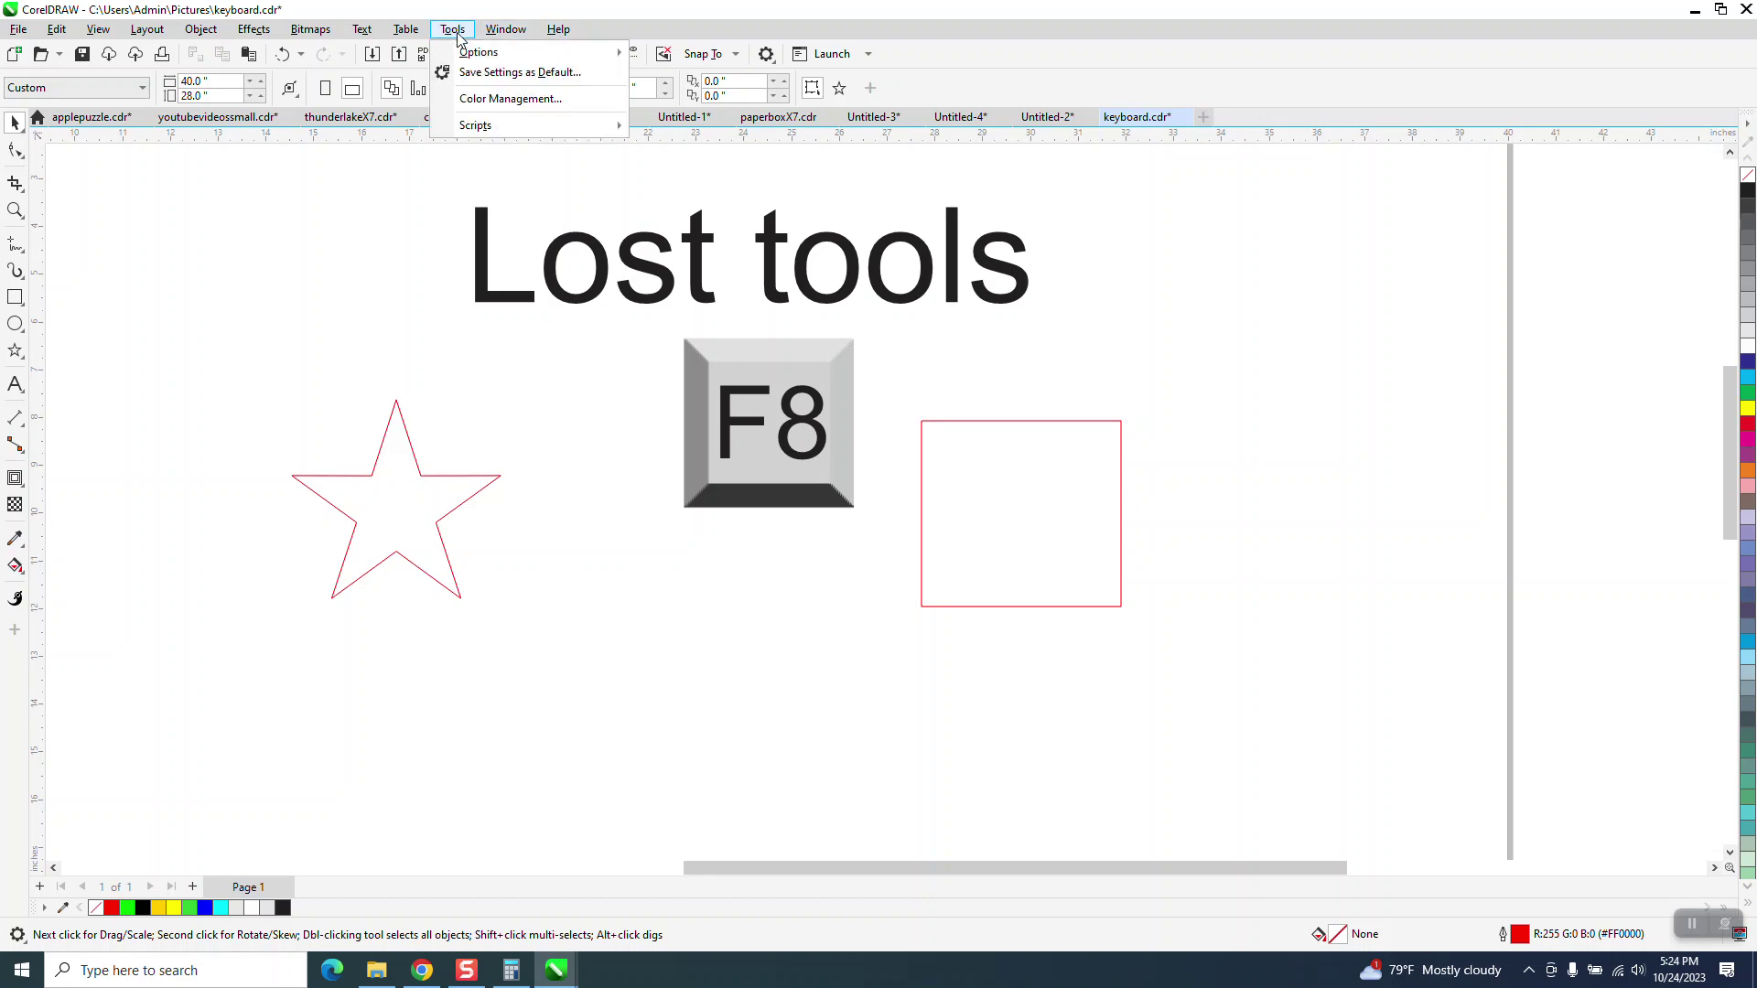
{"action": "mouse_move", "coordinate": [460, 56]}
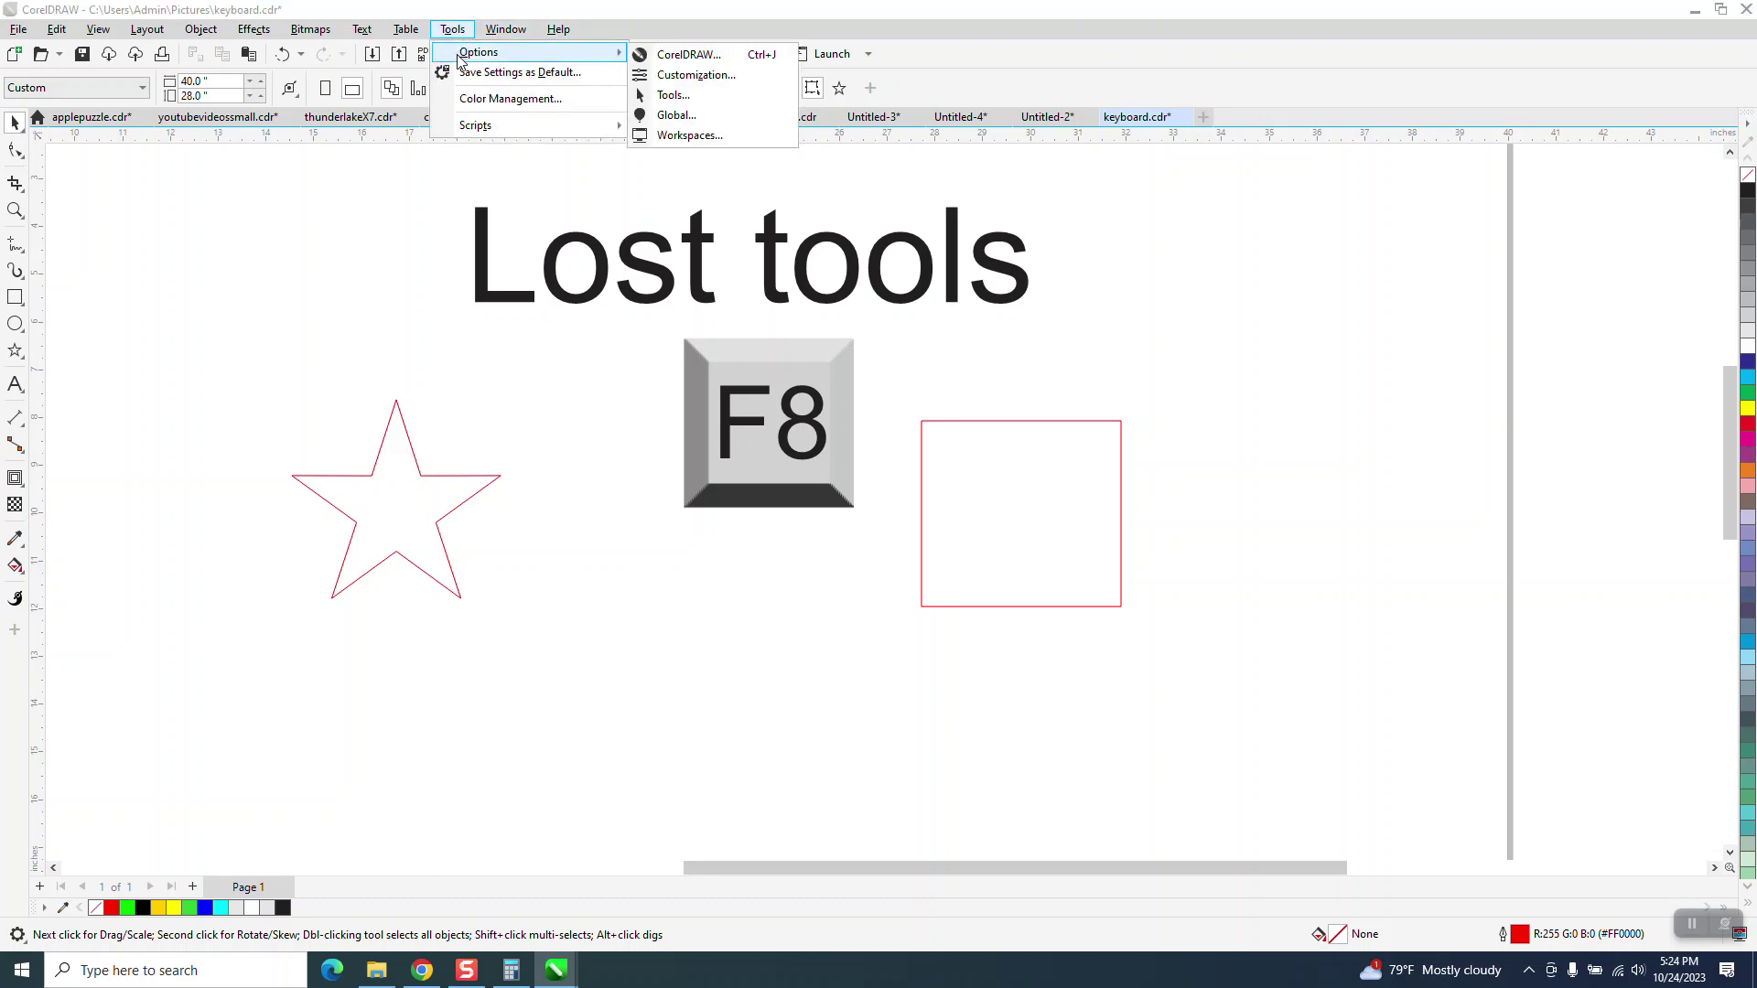
{"action": "left_click", "coordinate": [696, 75]}
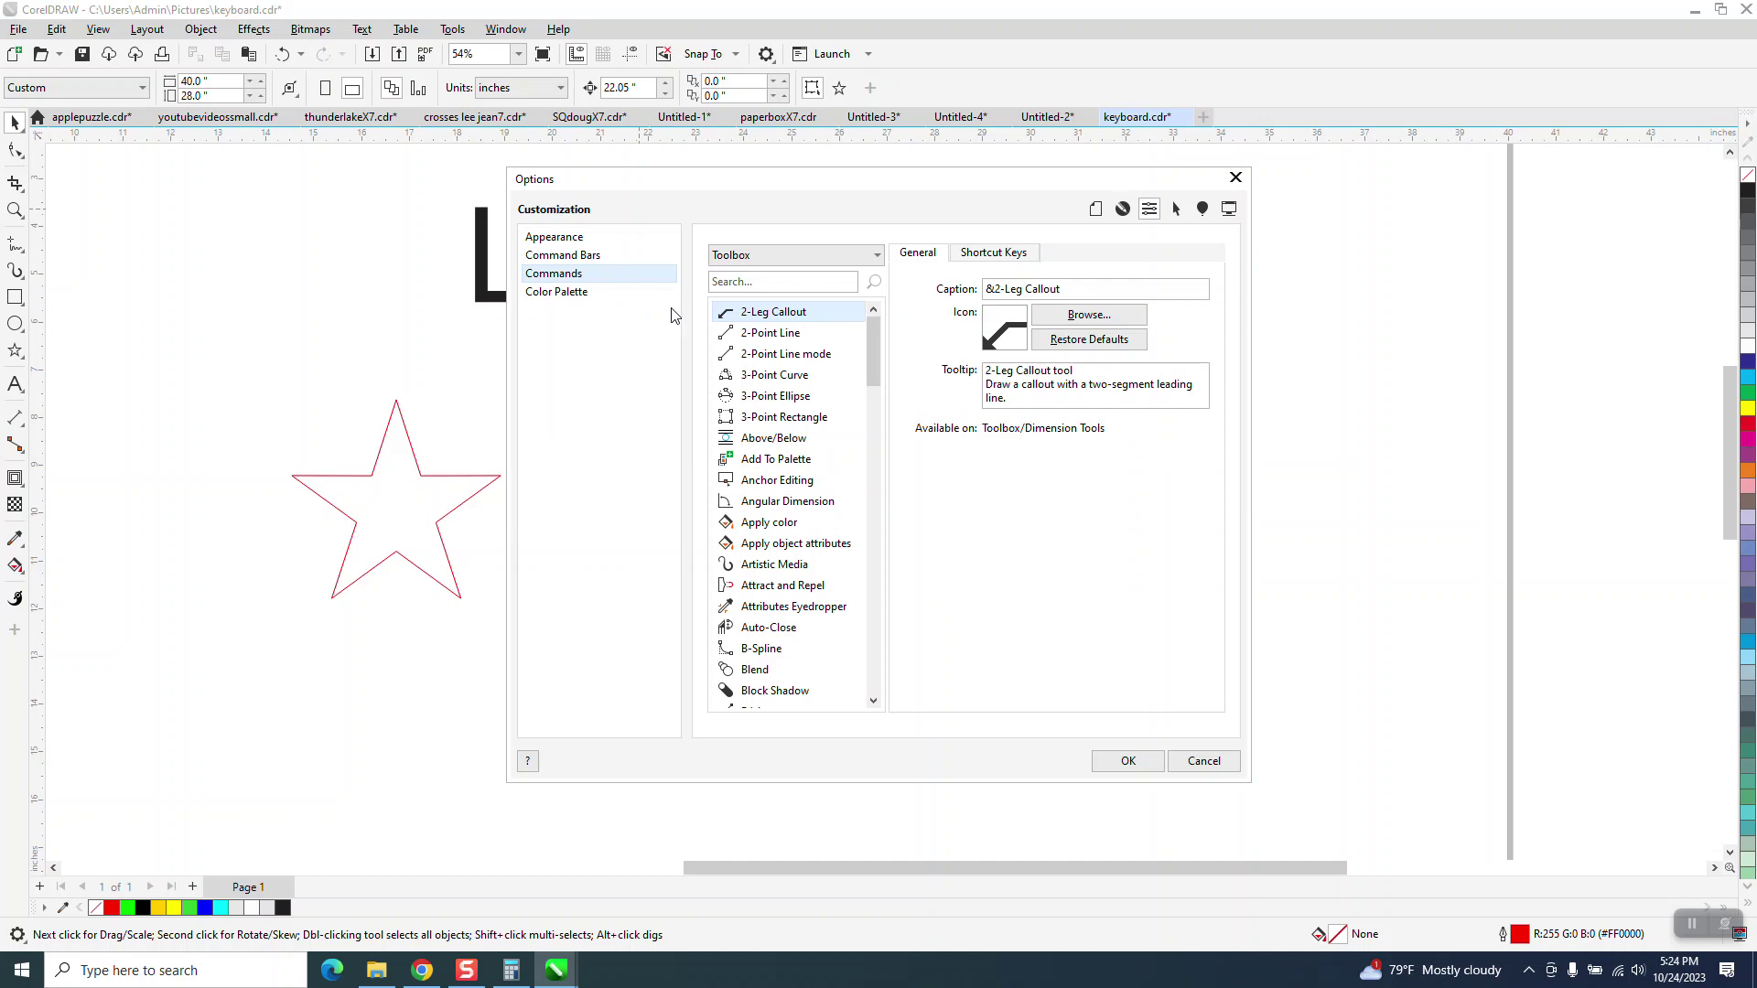
{"action": "left_click", "coordinate": [787, 283]}
{"action": "type", "text": "star"}
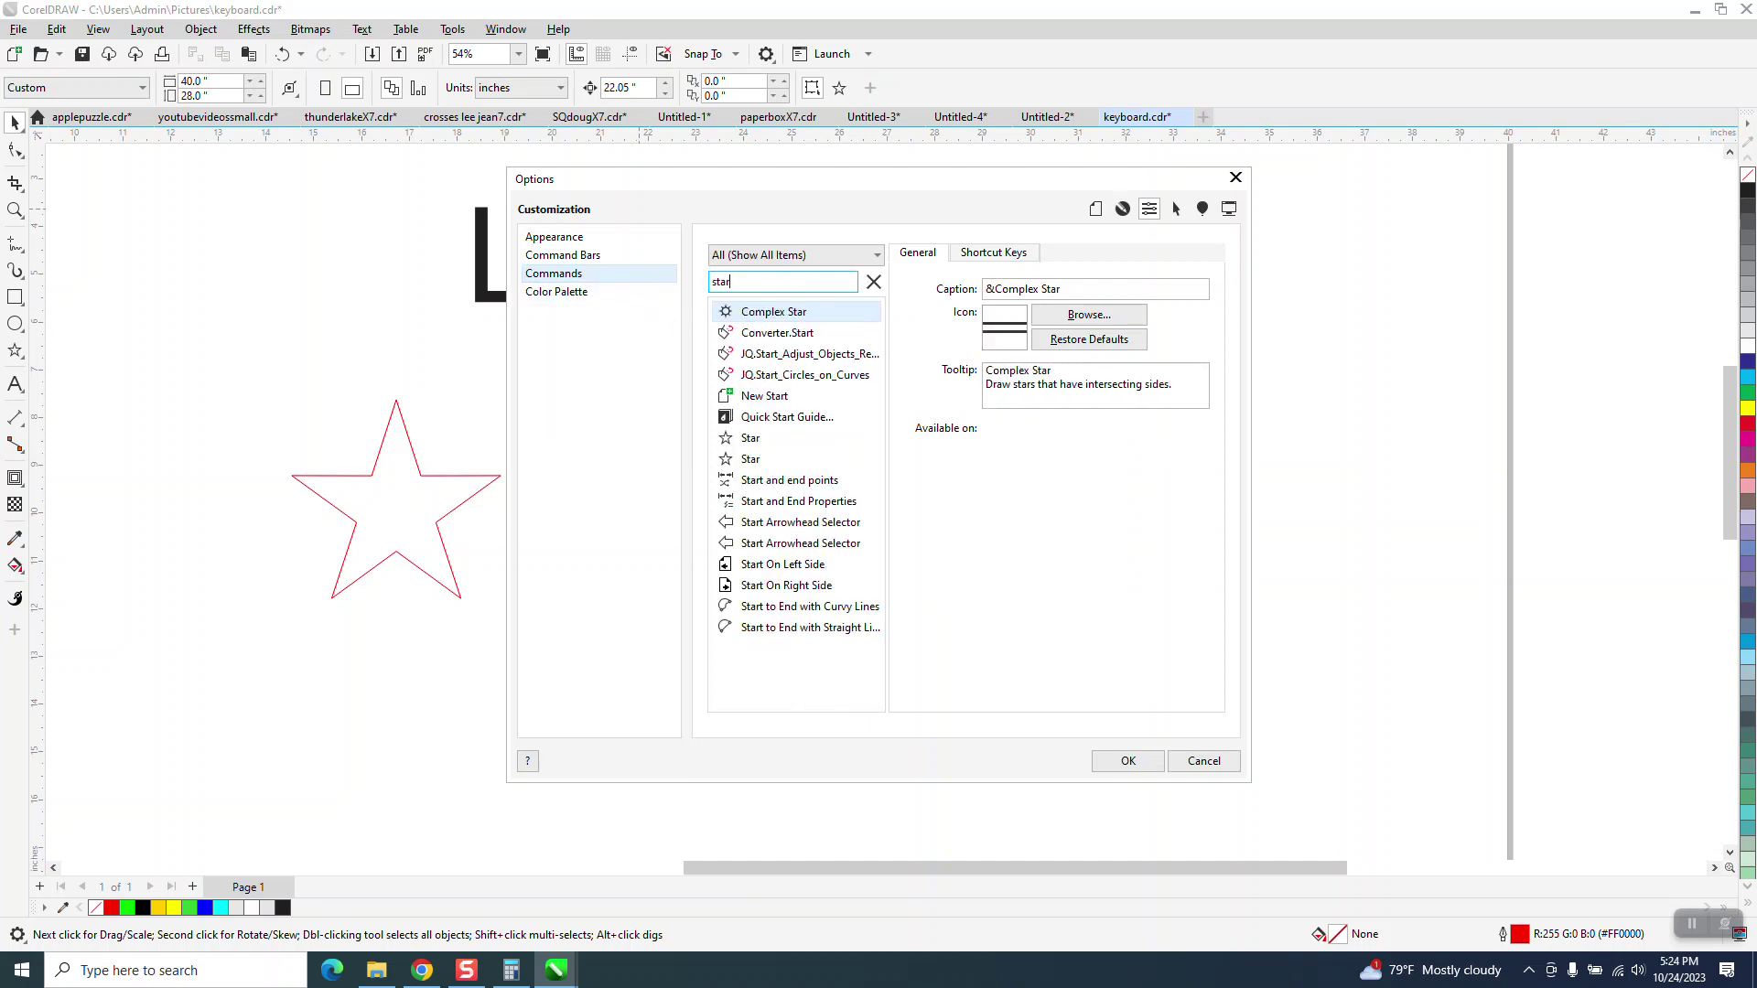
{"action": "left_click", "coordinate": [766, 462]}
{"action": "left_click_drag", "start_coordinate": [767, 462], "coordinate": [243, 398]}
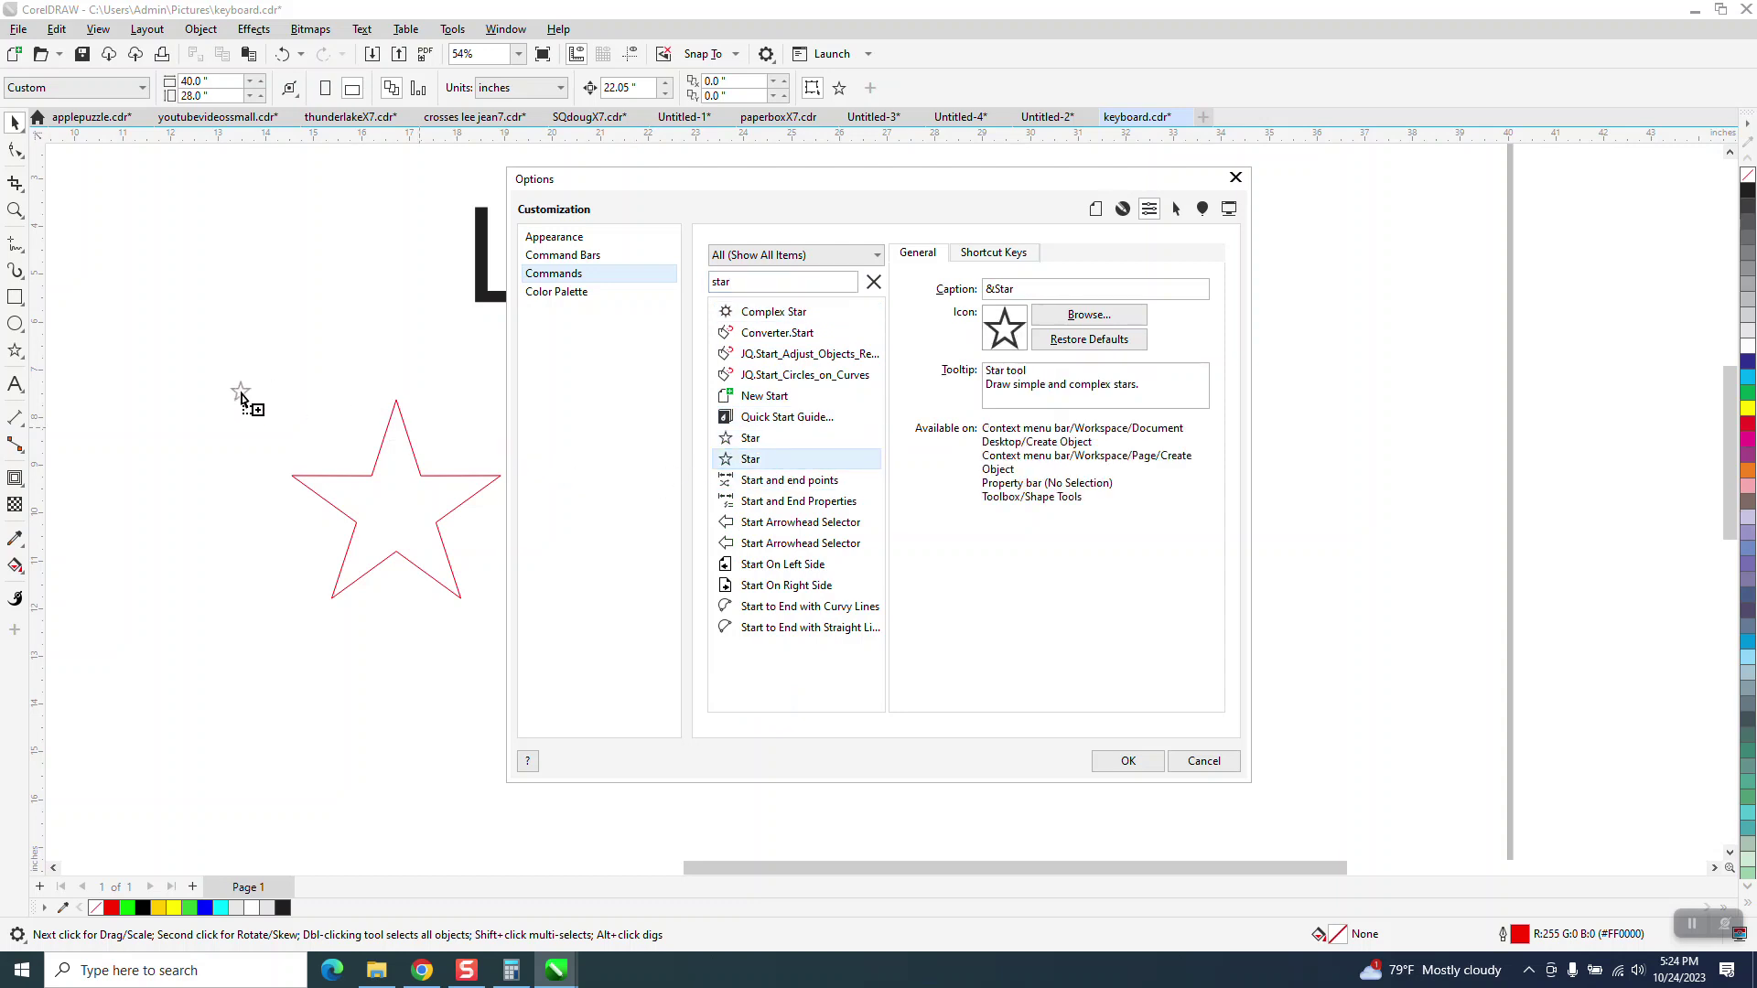
{"action": "left_click", "coordinate": [1130, 763]}
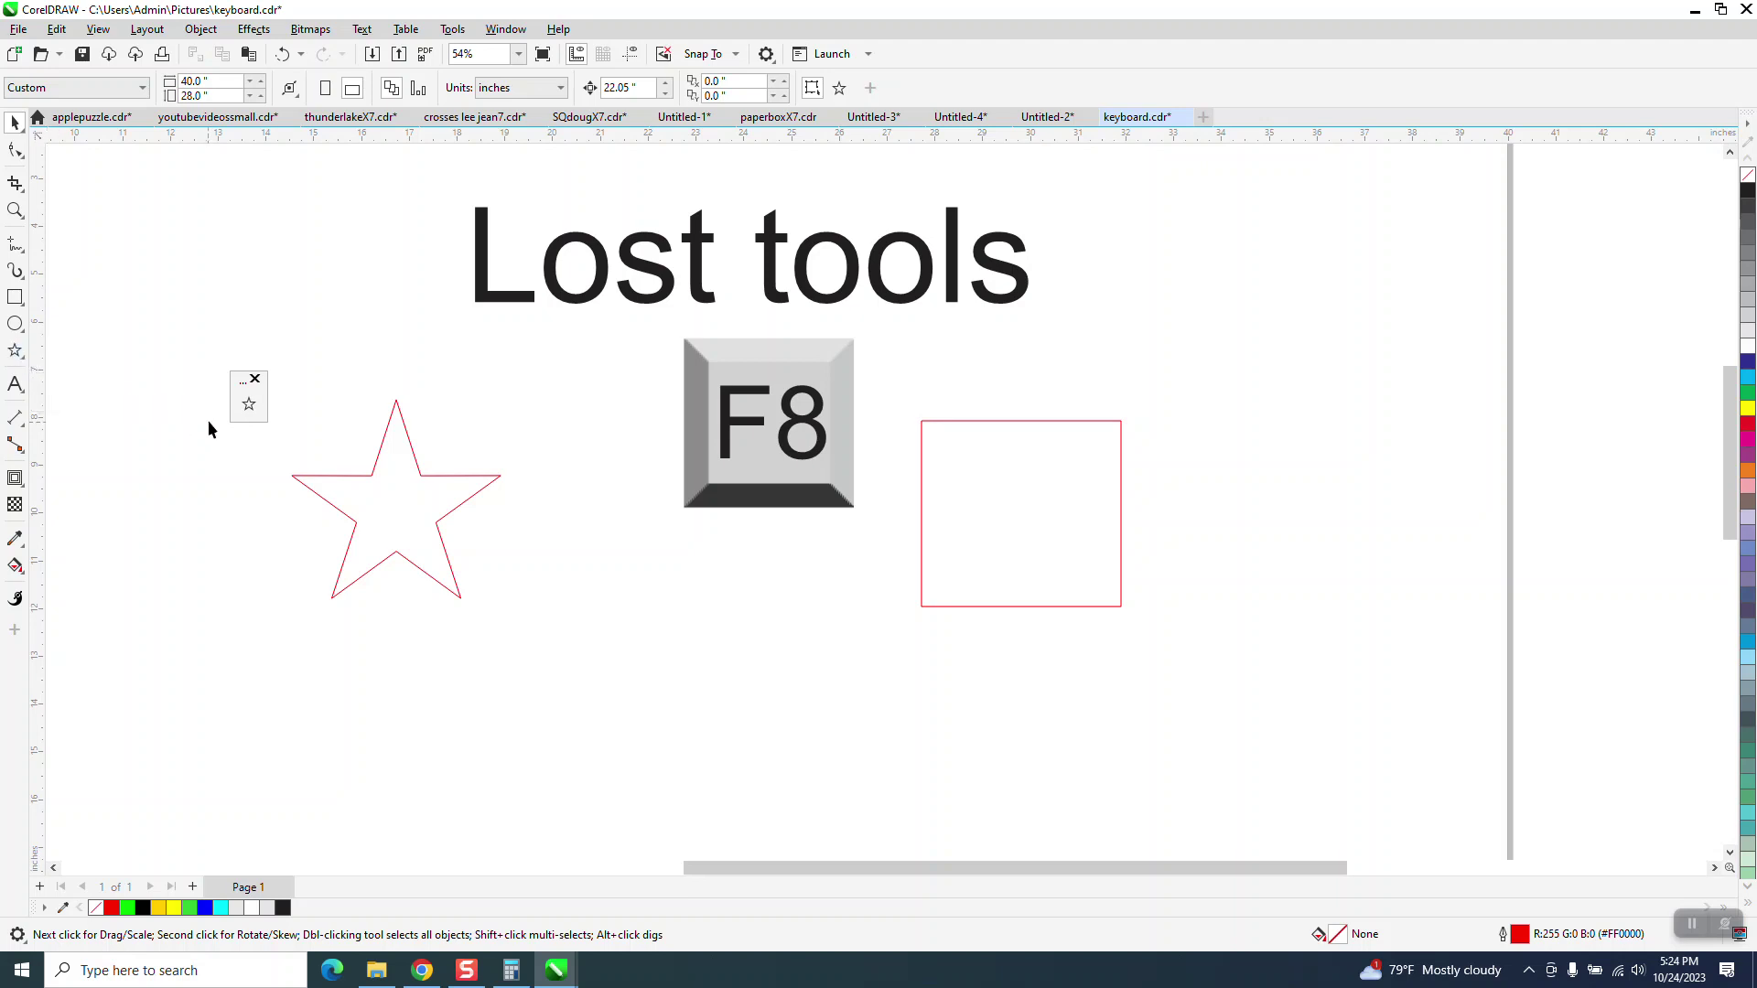
Move the Star tool from the floating toolbar into the toolbox's shape tool group, above Polygon, and reopen the group to check it
{"action": "left_click", "coordinate": [245, 410]}
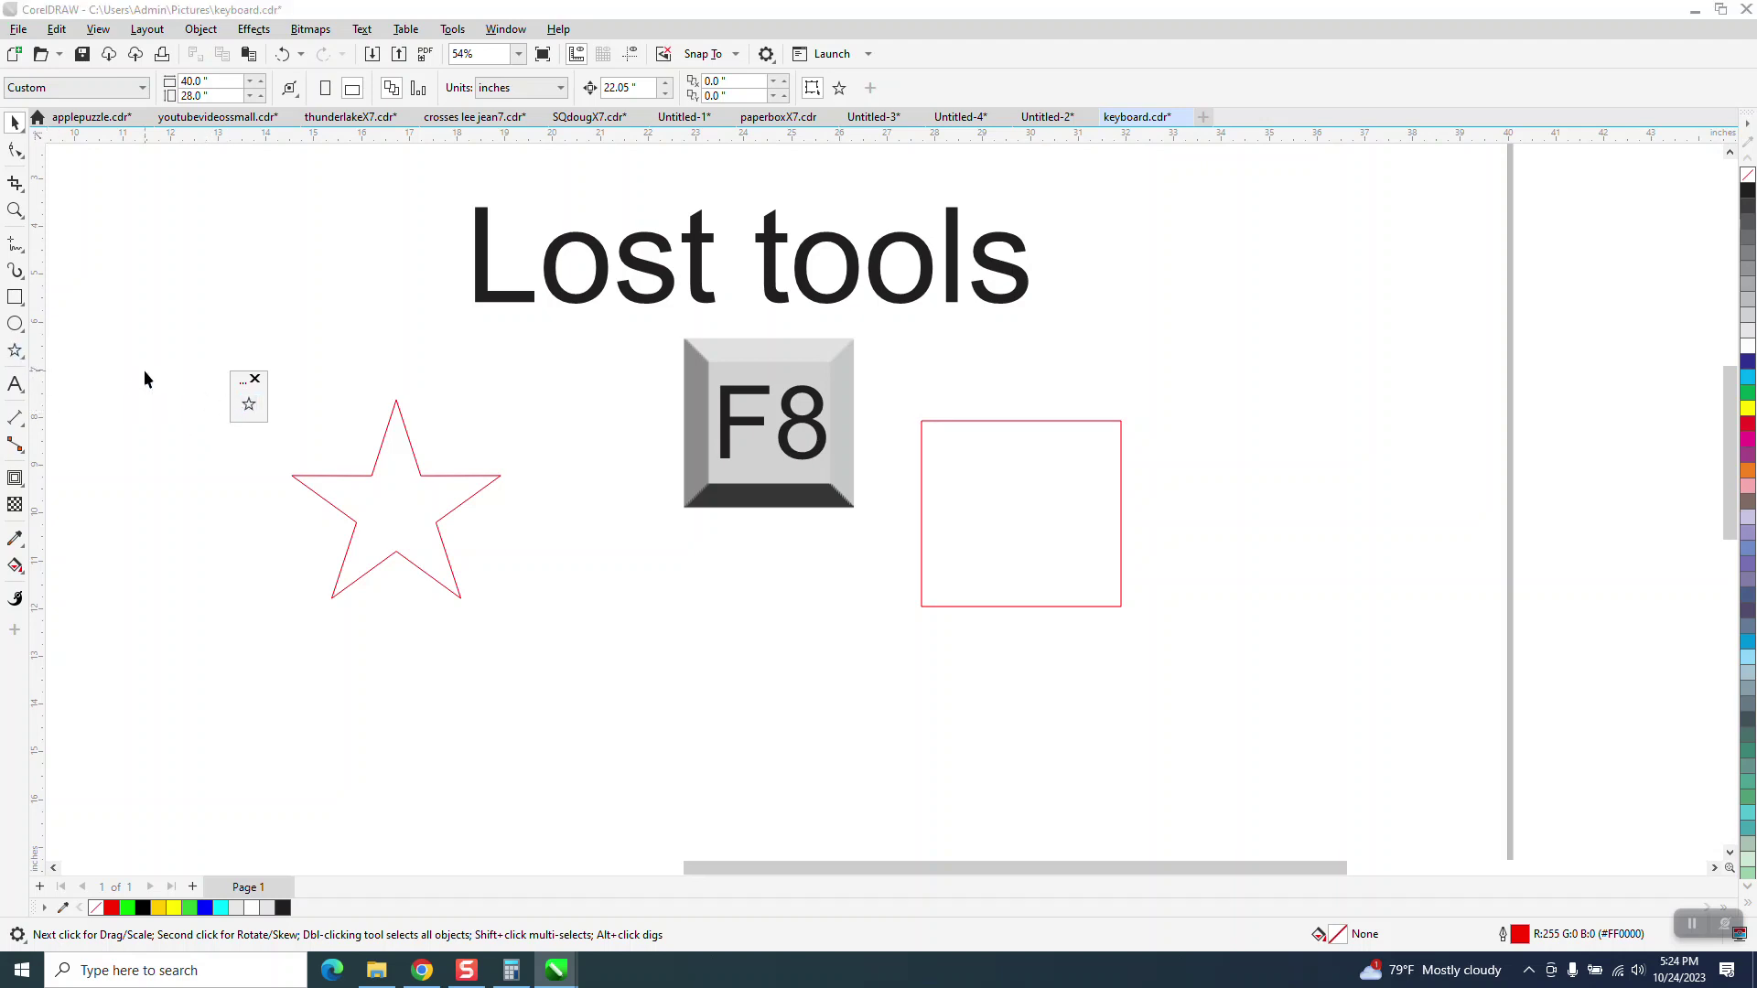
{"action": "left_click_drag", "start_coordinate": [251, 409], "coordinate": [30, 346]}
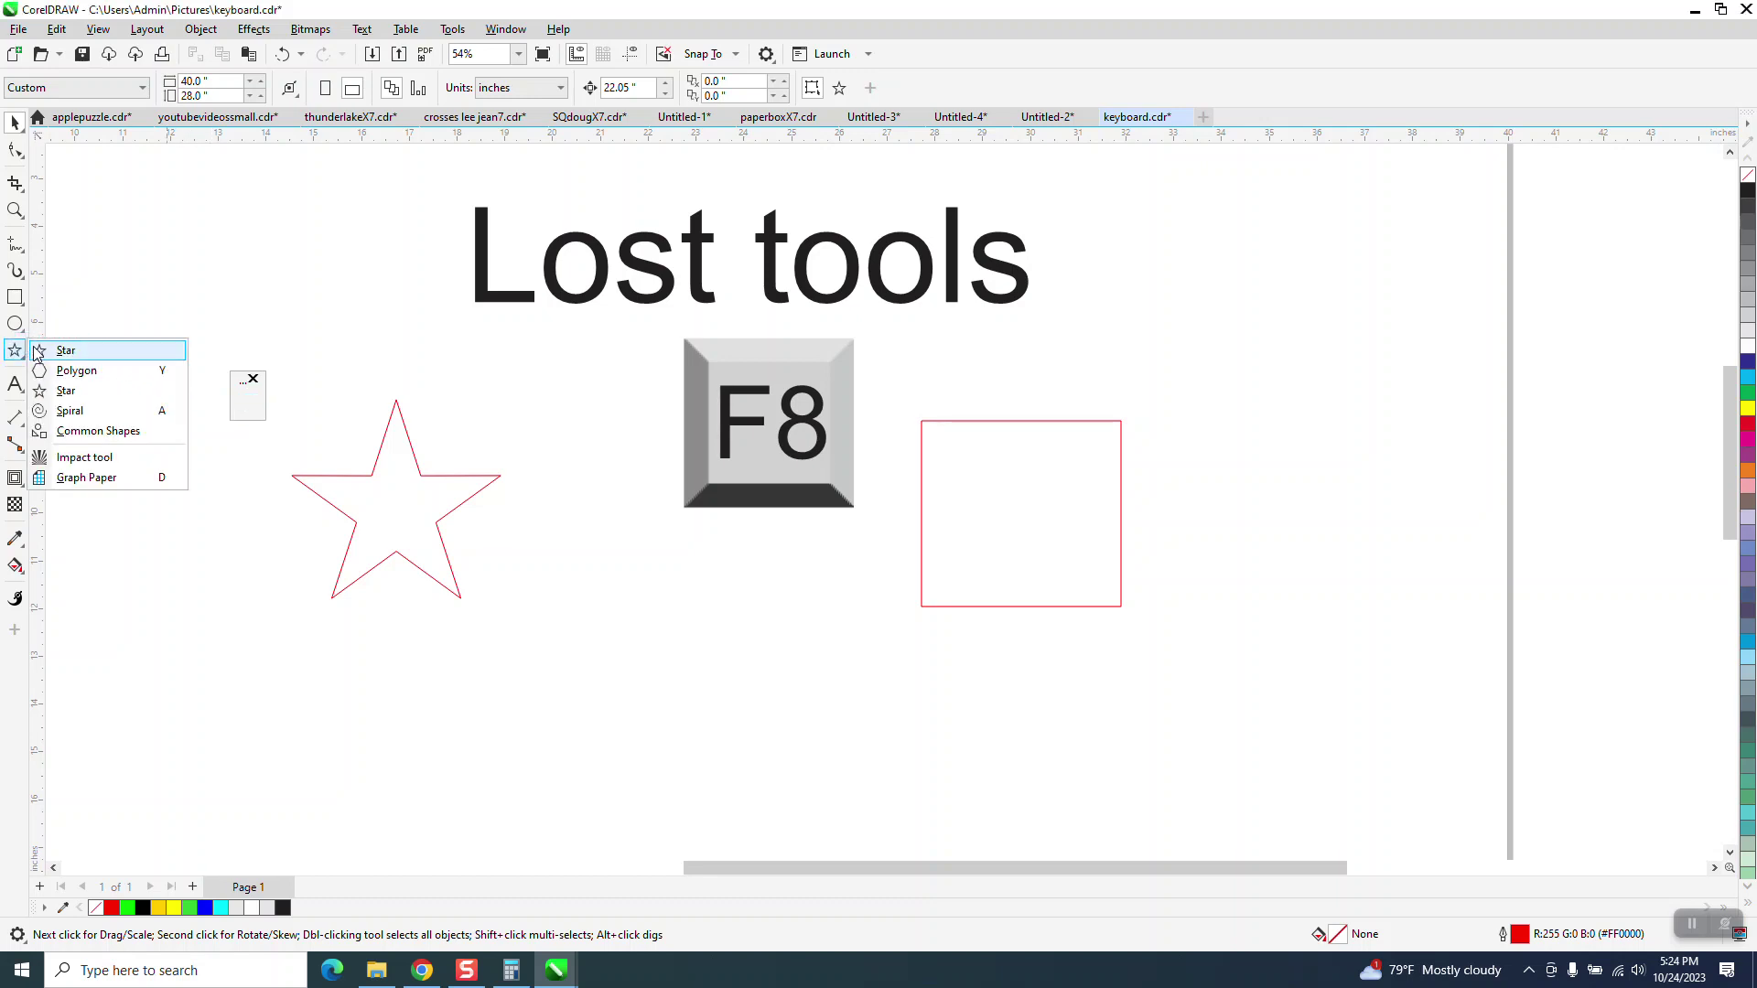
{"action": "left_click", "coordinate": [235, 290]}
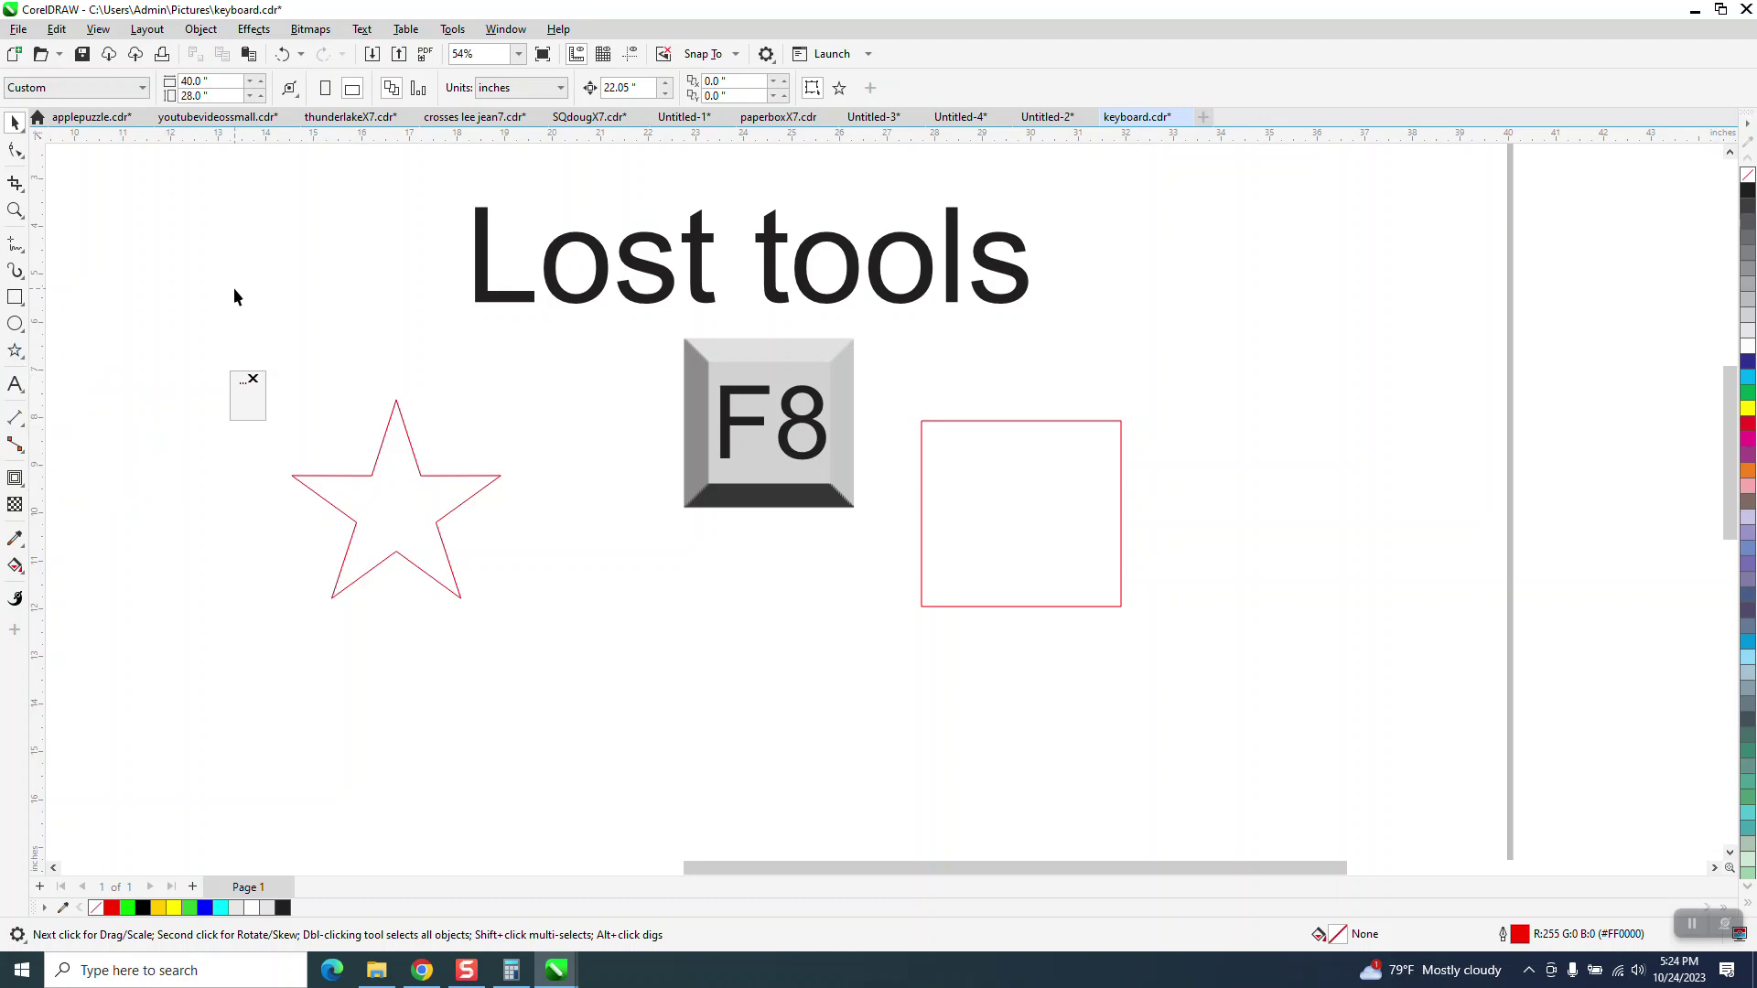
{"action": "left_click", "coordinate": [24, 364]}
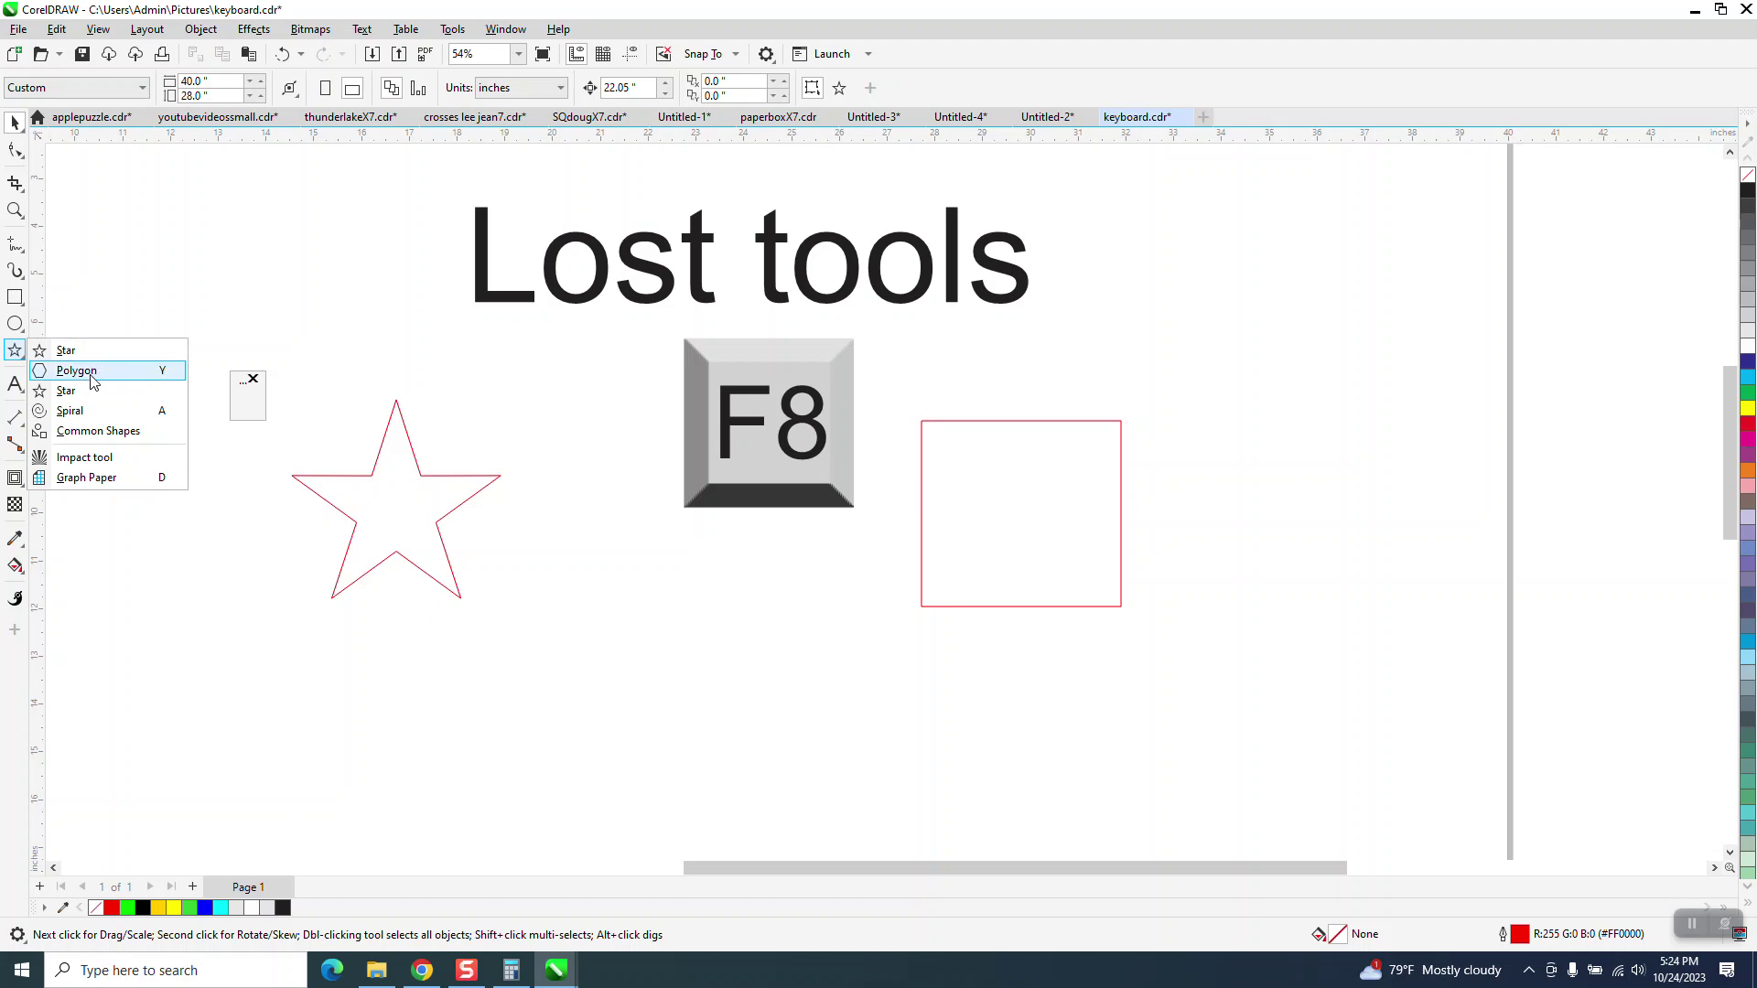
Create a new blank document, hide the duplicate Star tool above Polygon in the toolbox's shape tools, and pick Polygon from the group
{"action": "left_click", "coordinate": [130, 297]}
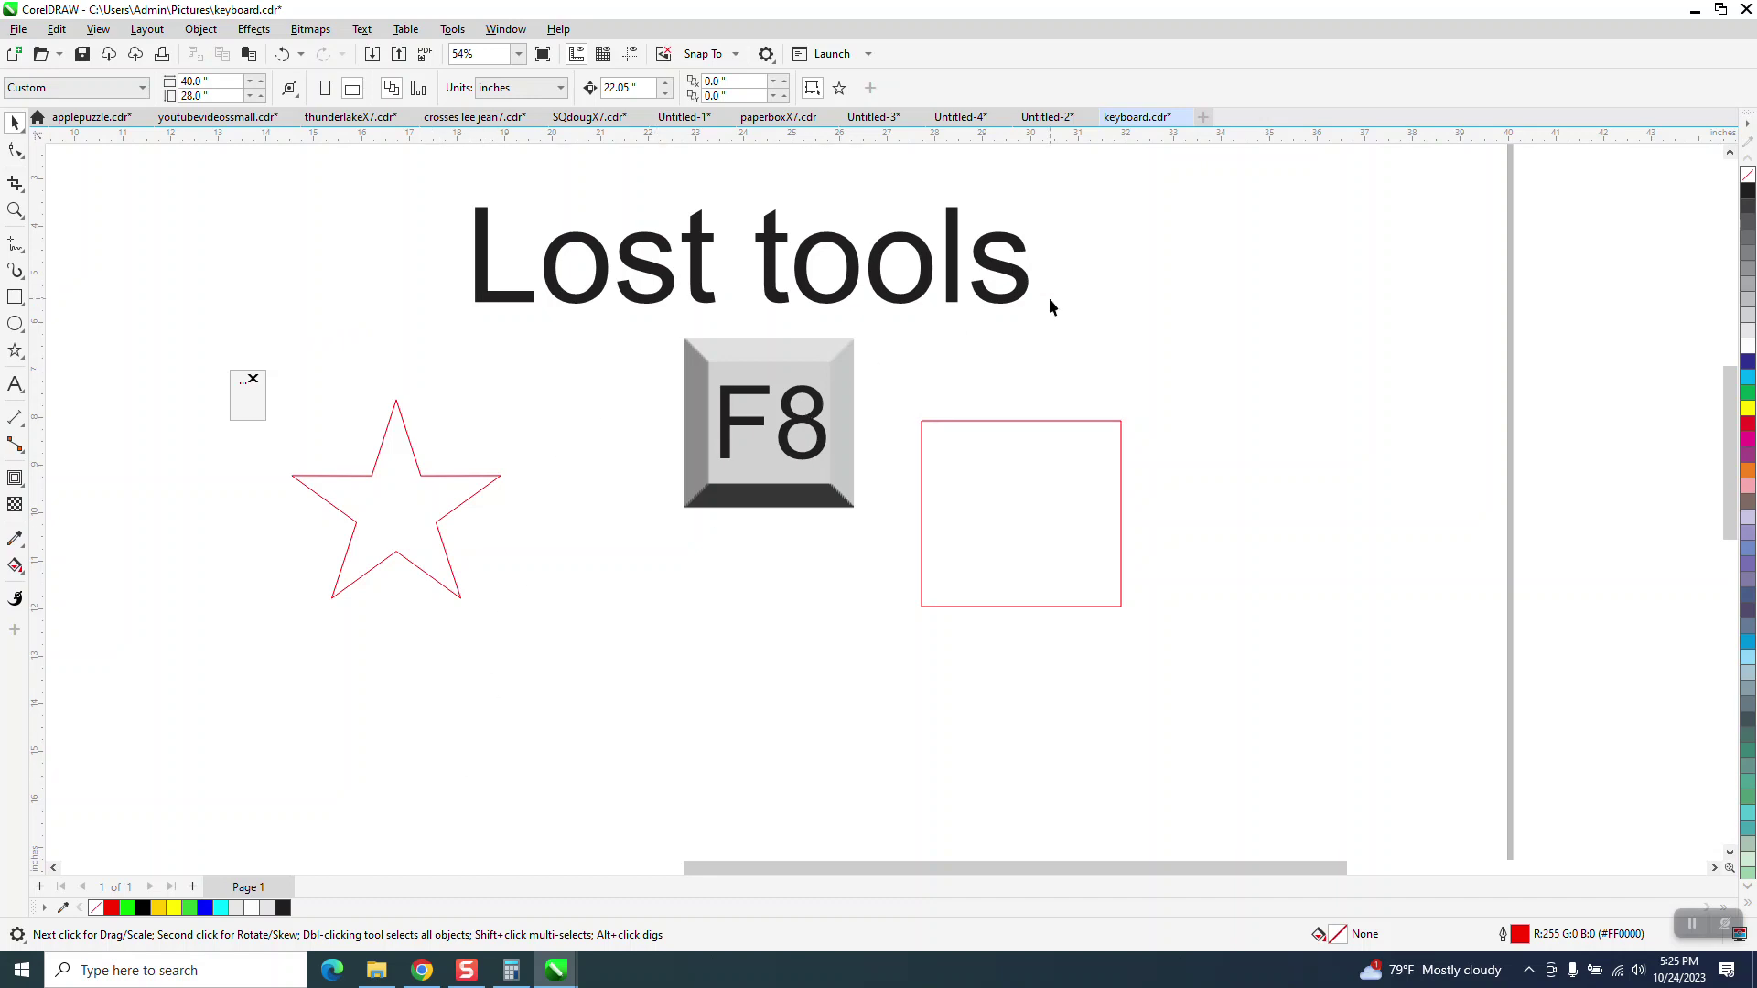
{"action": "left_click", "coordinate": [1204, 118]}
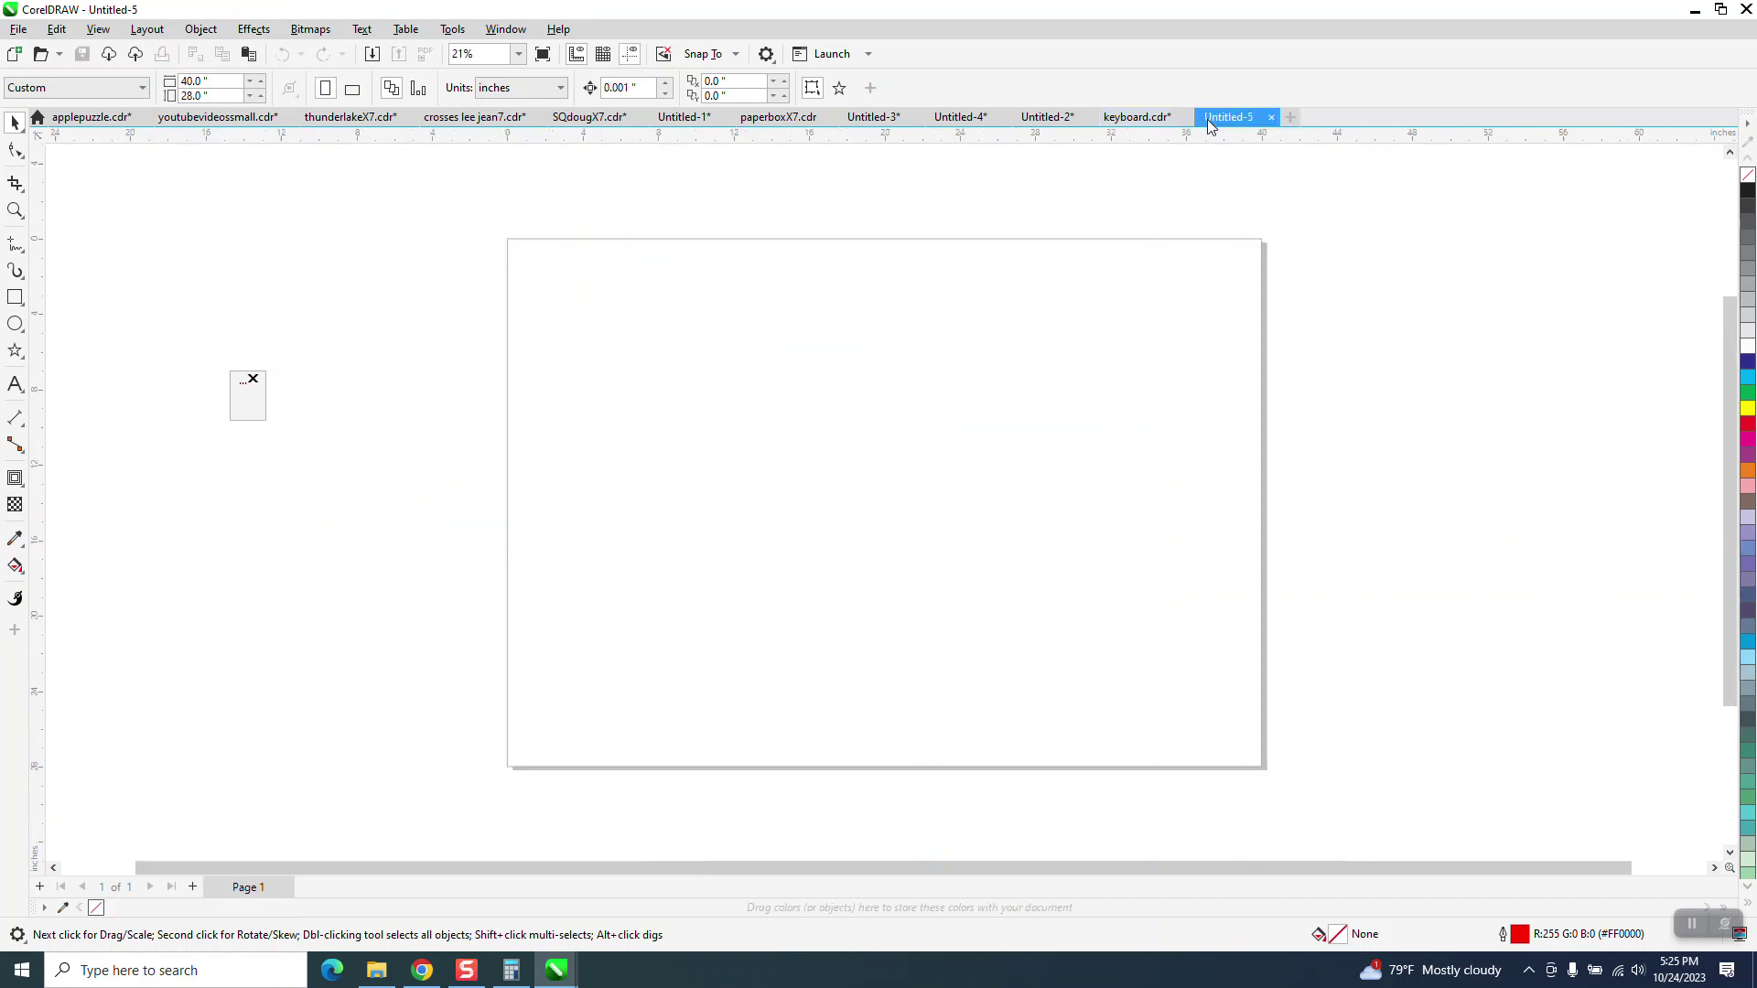
{"action": "left_click", "coordinate": [18, 354]}
{"action": "left_click", "coordinate": [16, 631]}
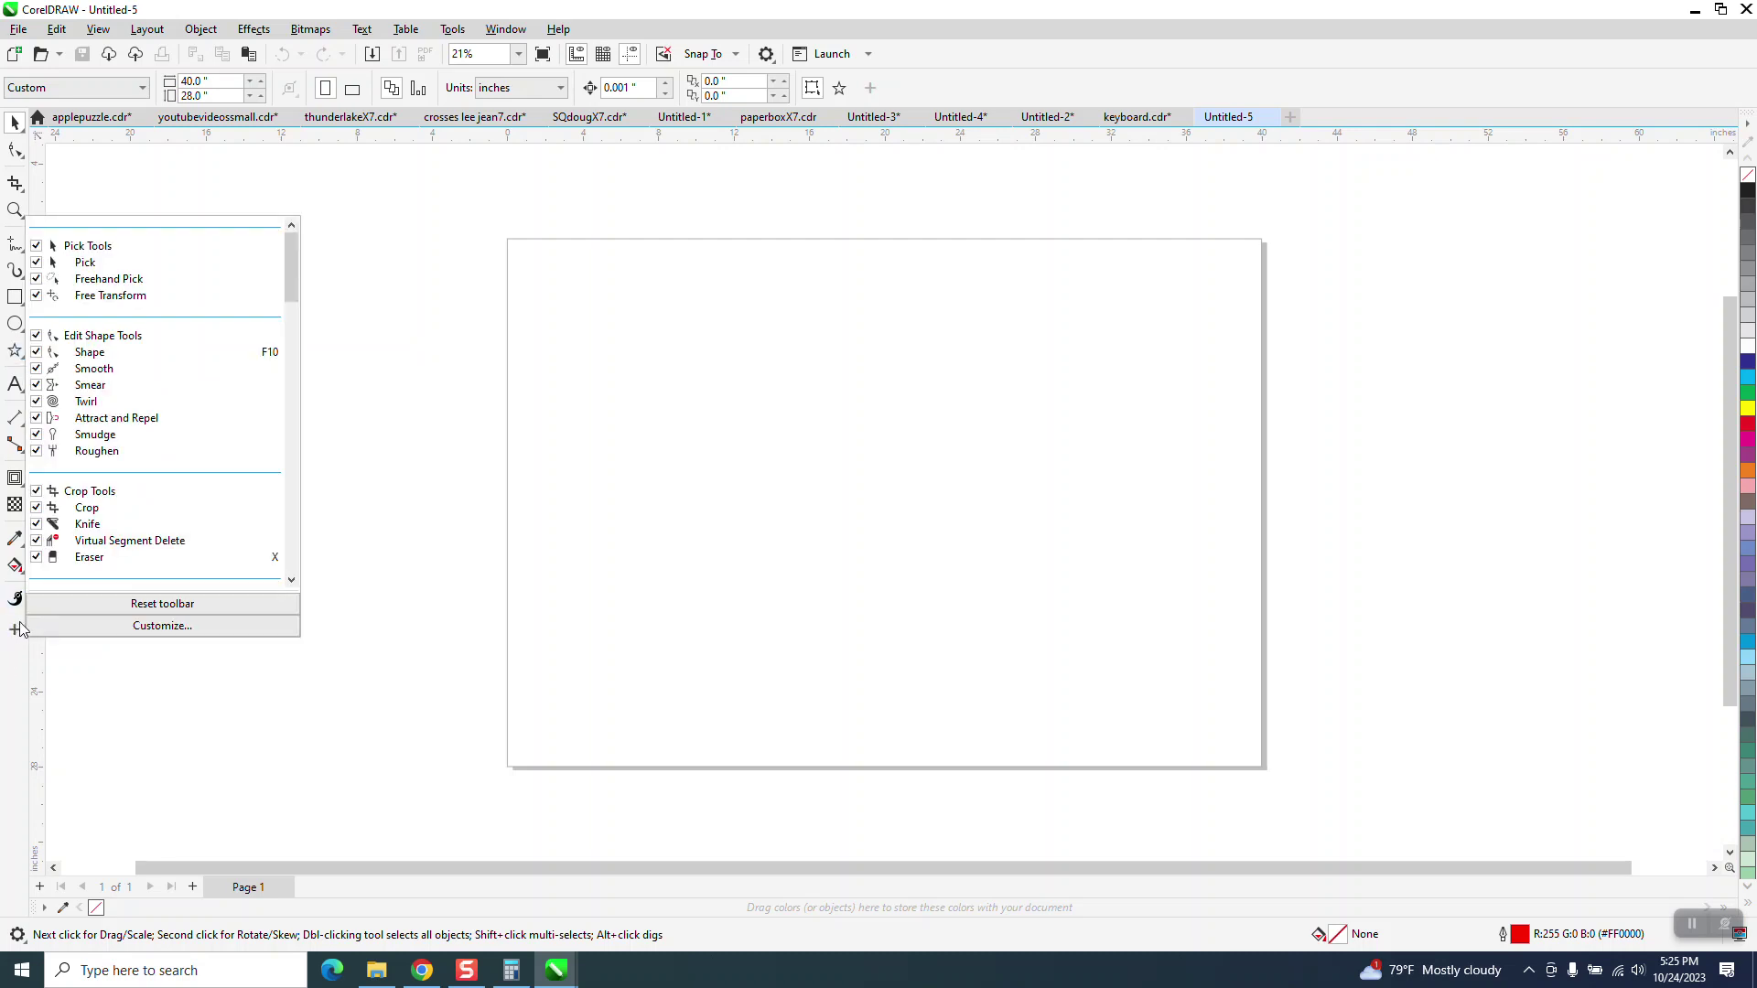
{"action": "scroll", "coordinate": [293, 308], "scroll_direction": "down", "scroll_amount": 1}
{"action": "left_click_drag", "start_coordinate": [292, 308], "coordinate": [293, 404]}
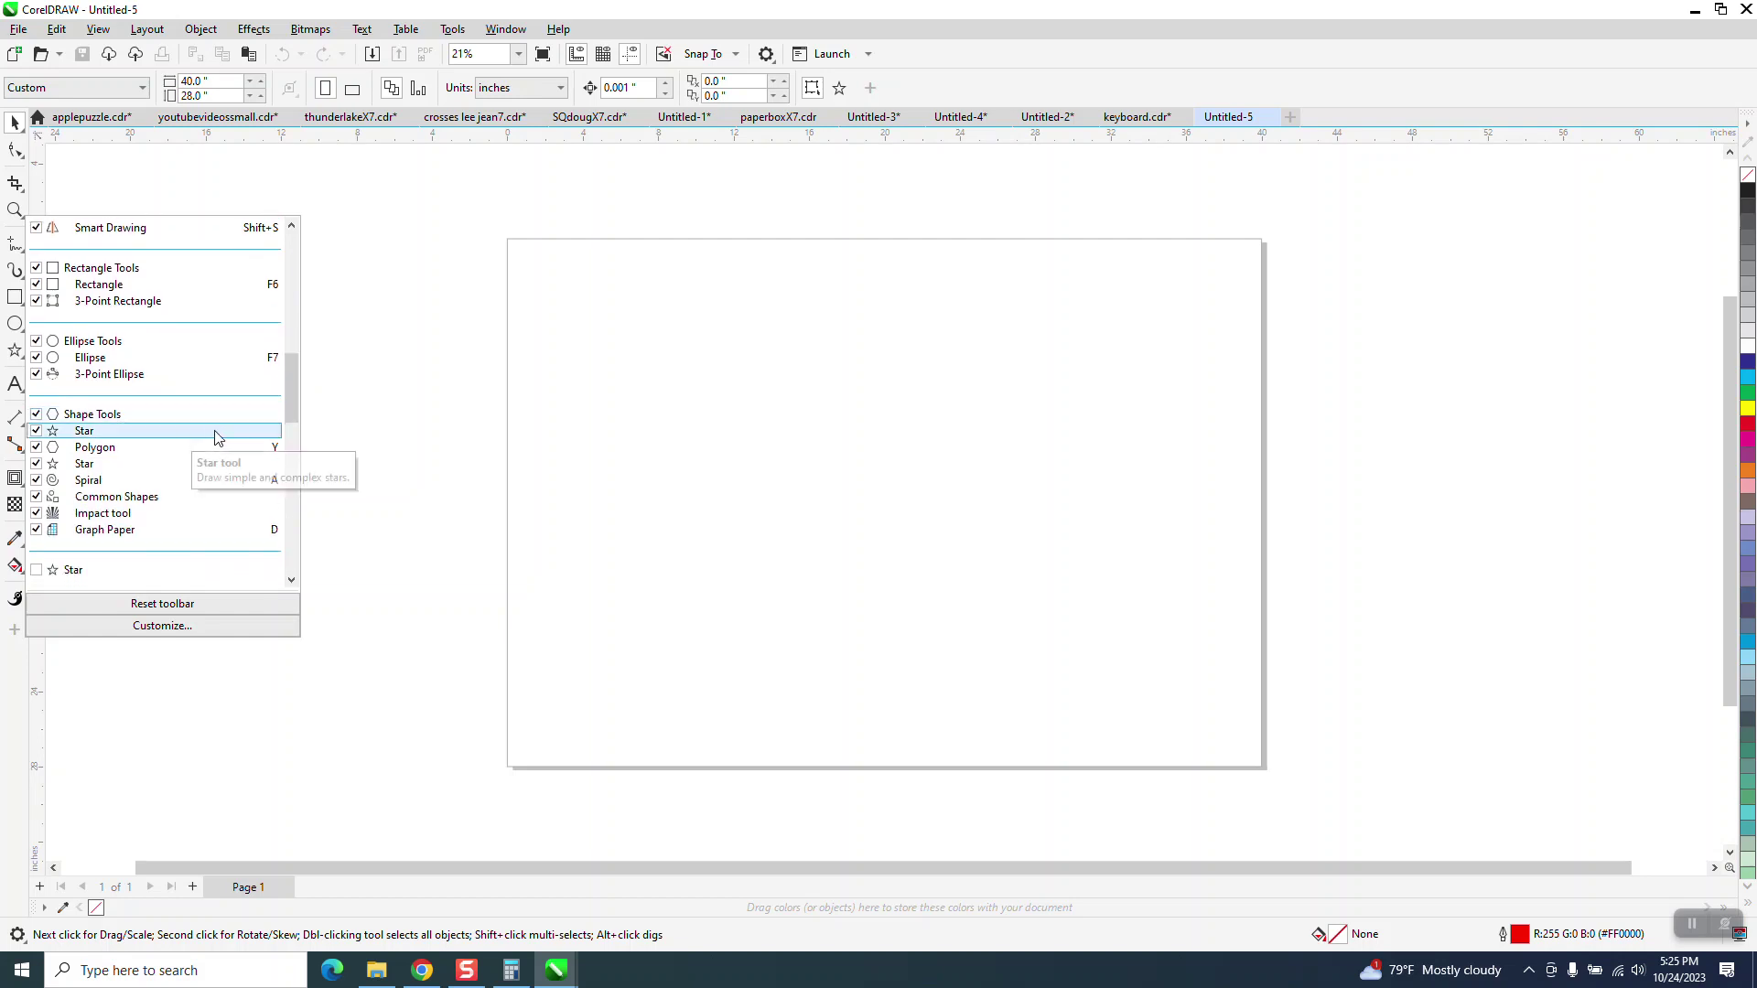
{"action": "left_click", "coordinate": [36, 430]}
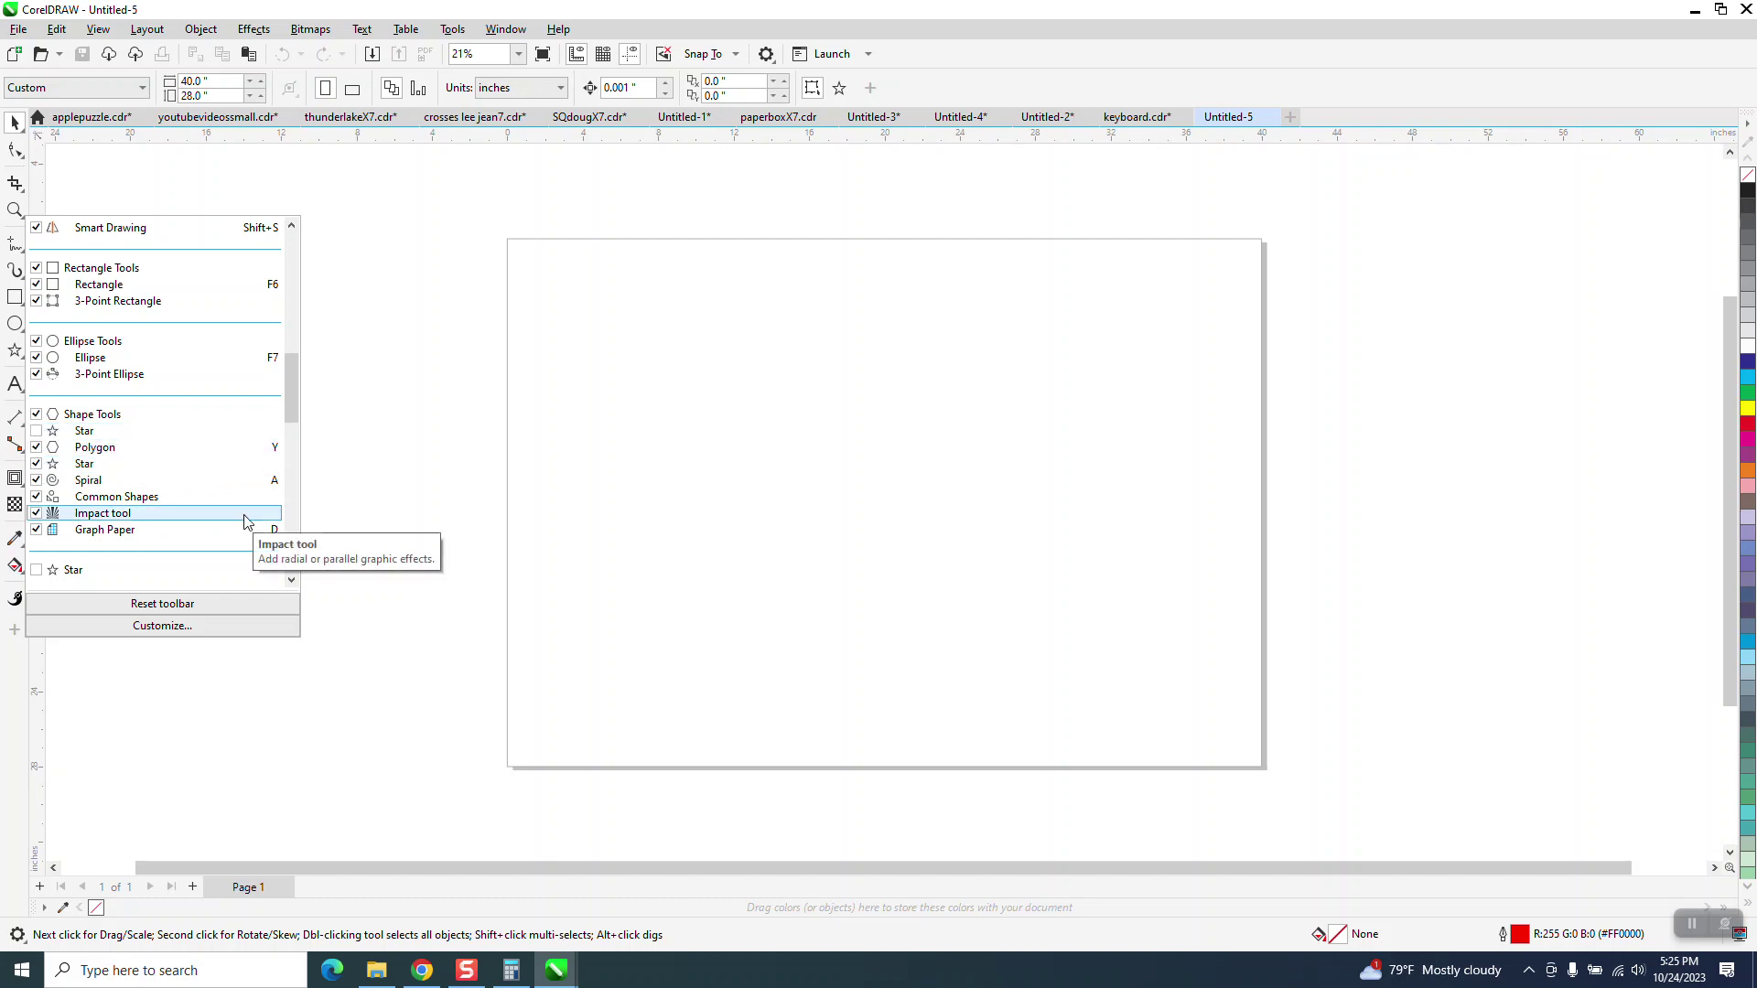
{"action": "left_click", "coordinate": [335, 551]}
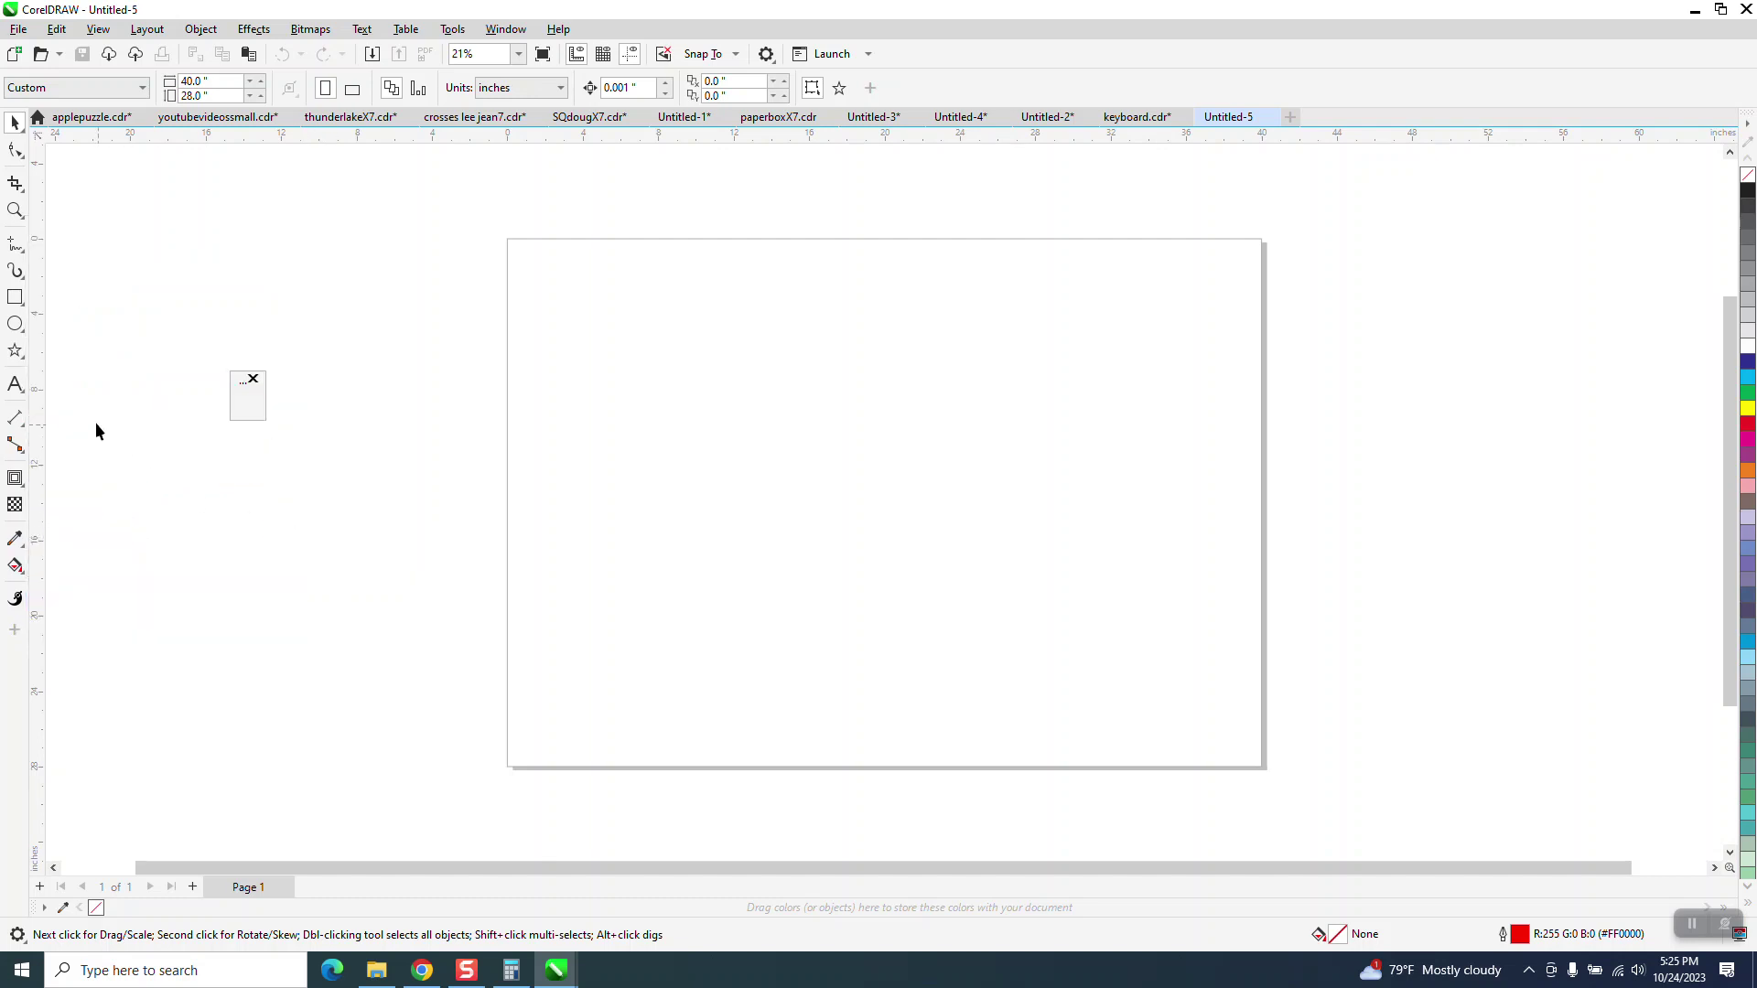
{"action": "left_click", "coordinate": [23, 359]}
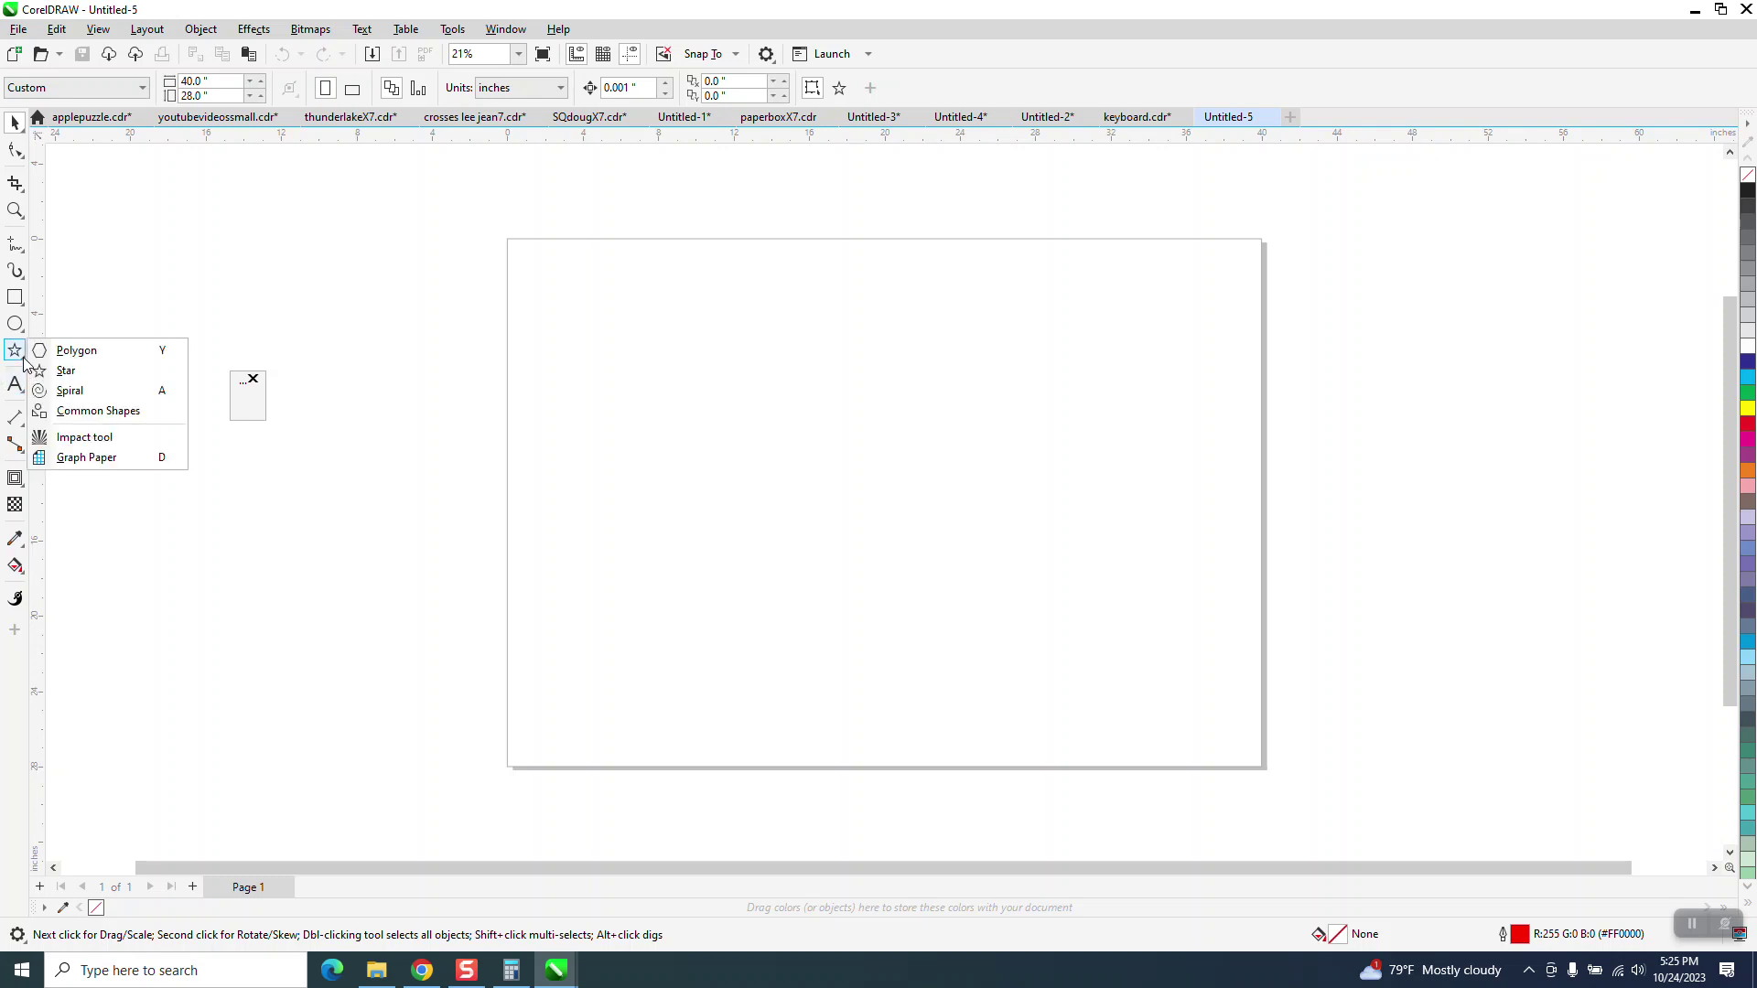
{"action": "left_click", "coordinate": [77, 350]}
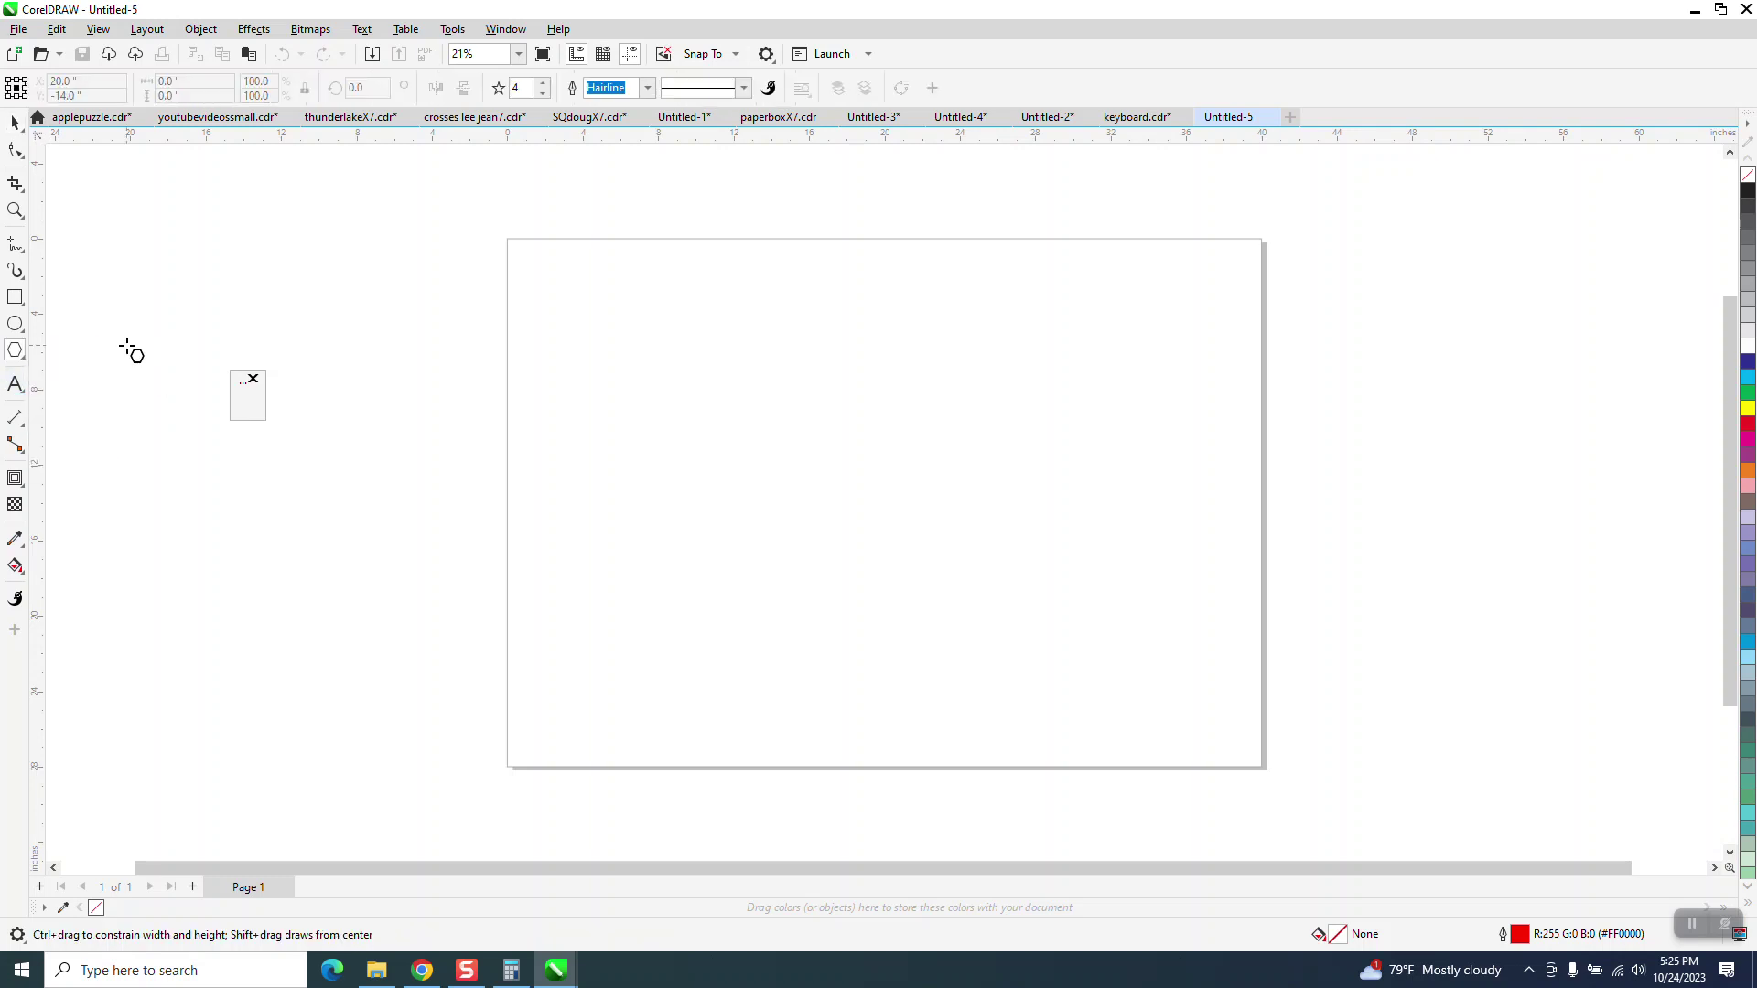
Draw a rectangle about 5.63 by 4.03 inches to the left of the page, check the shape tool group and deselect the rectangle
{"action": "left_click", "coordinate": [15, 297]}
{"action": "left_click_drag", "start_coordinate": [120, 301], "coordinate": [226, 378]}
{"action": "left_click", "coordinate": [16, 351]}
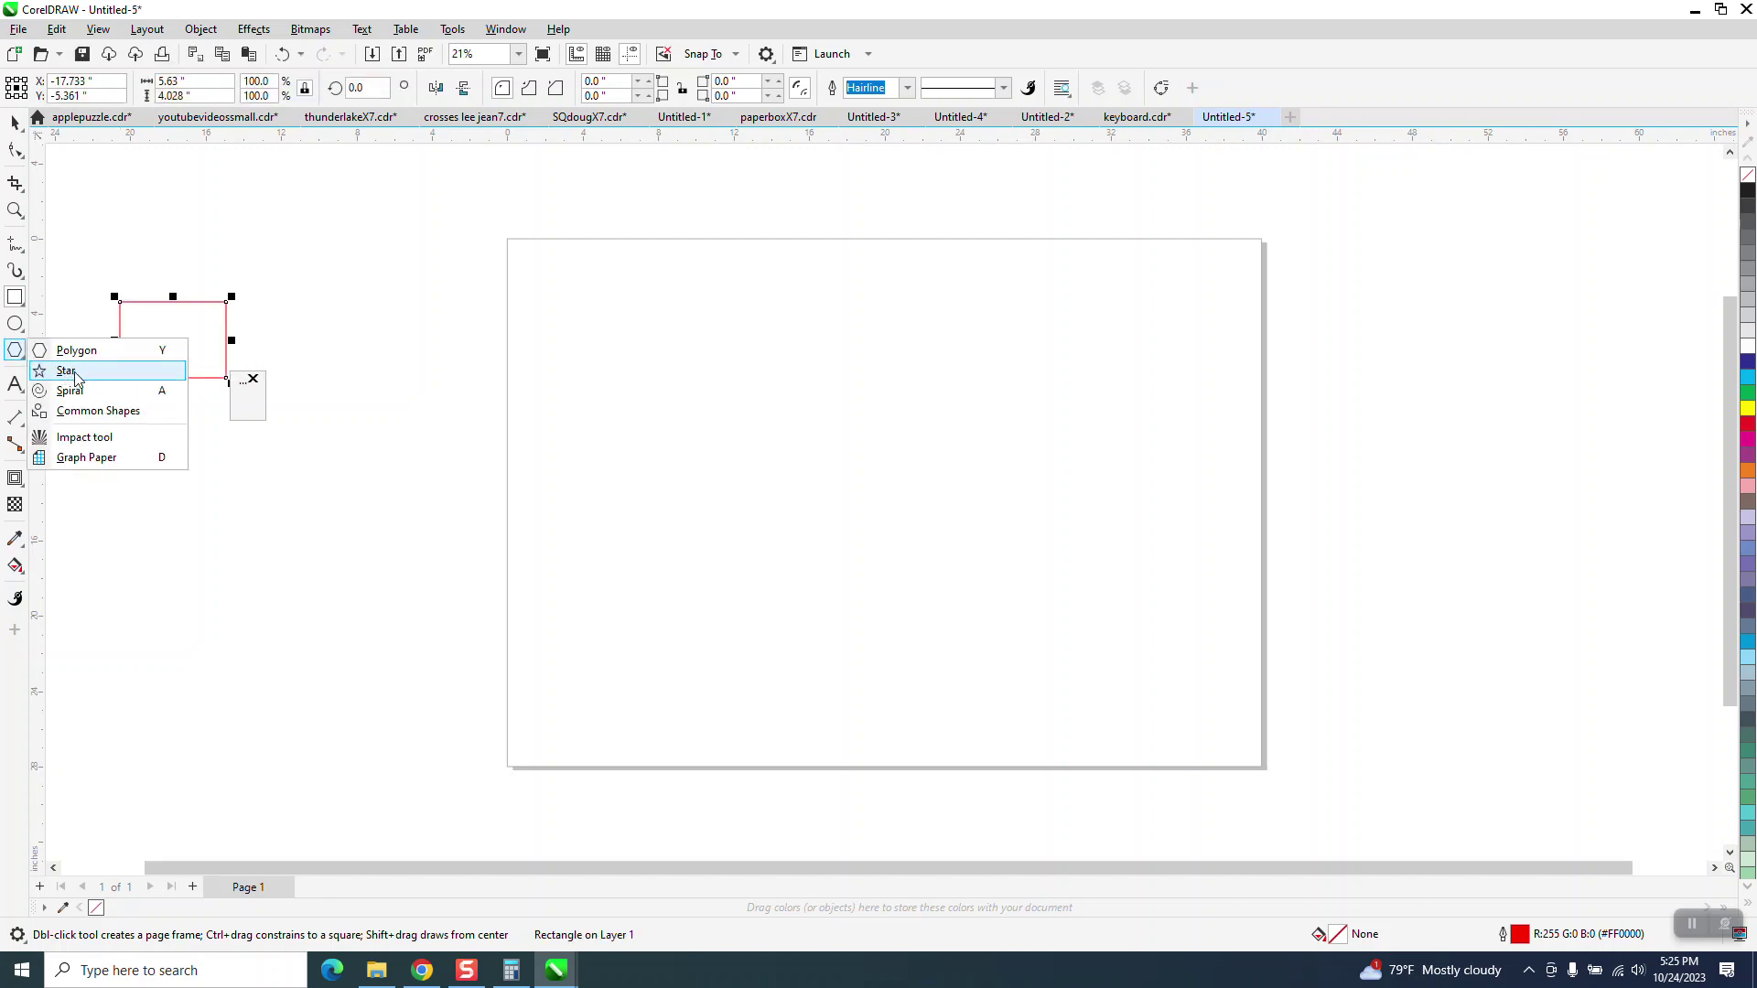
{"action": "left_click", "coordinate": [279, 615]}
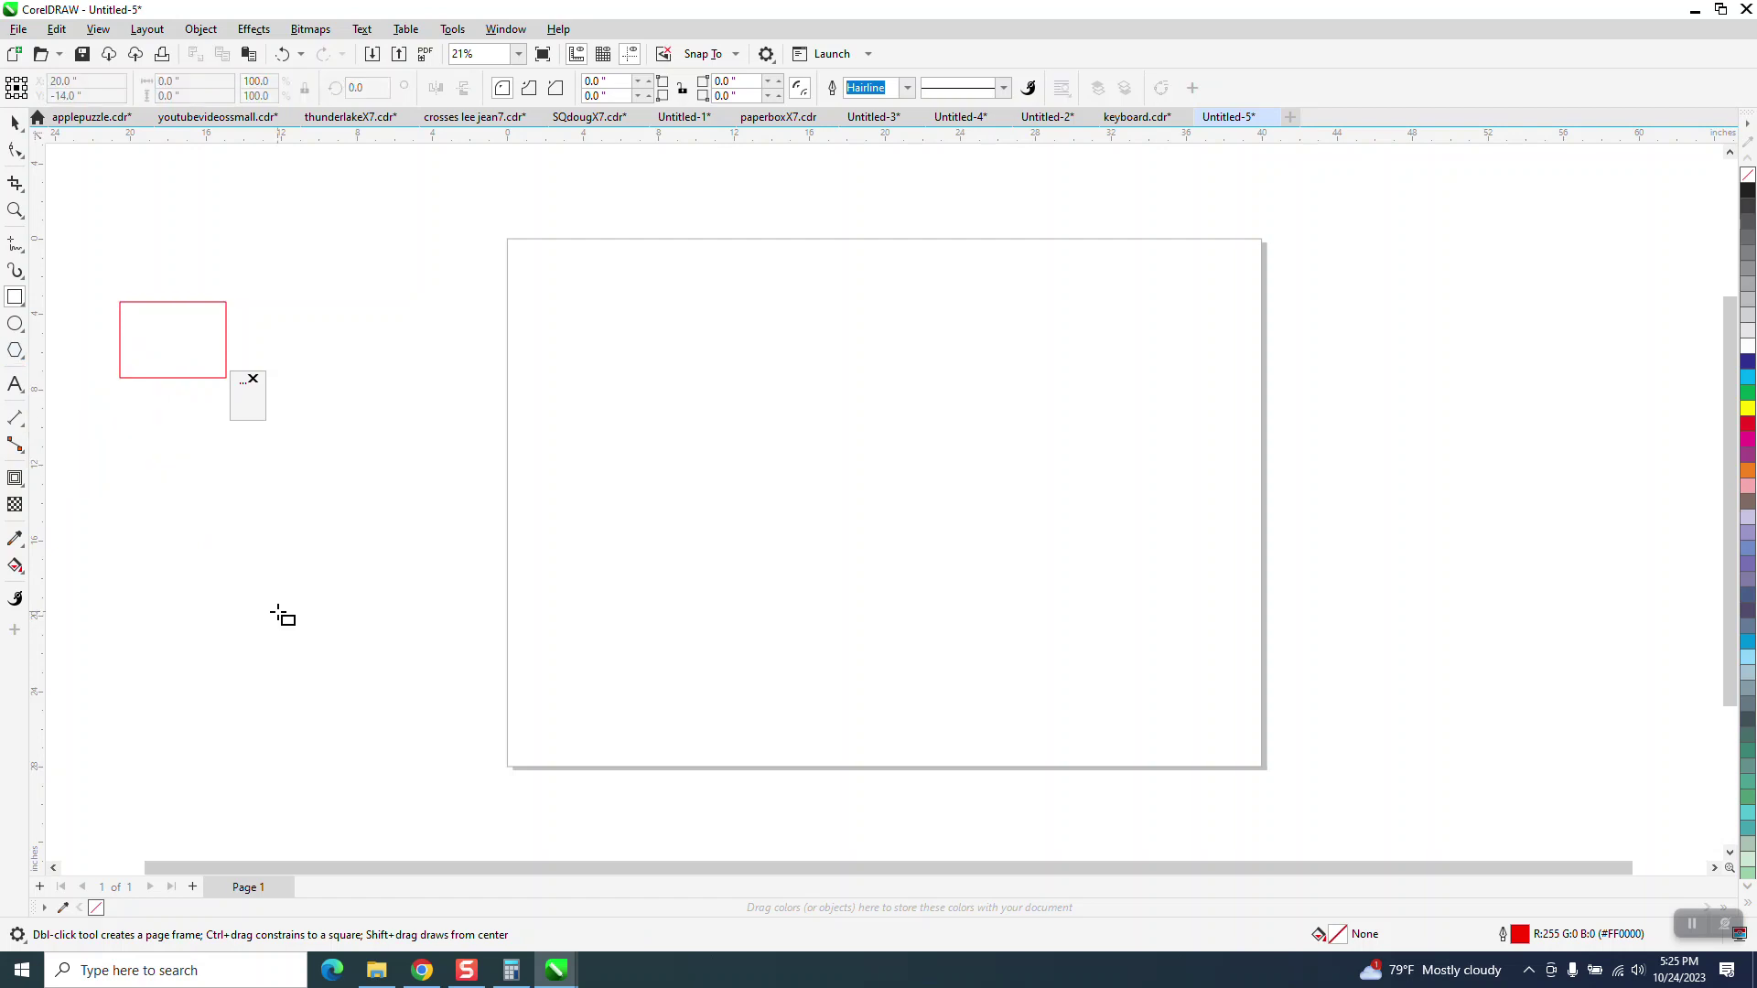
Close the empty floating toolbar and compare the property bar options with the rectangle selected and with the Text tool active
{"action": "left_click", "coordinate": [254, 380]}
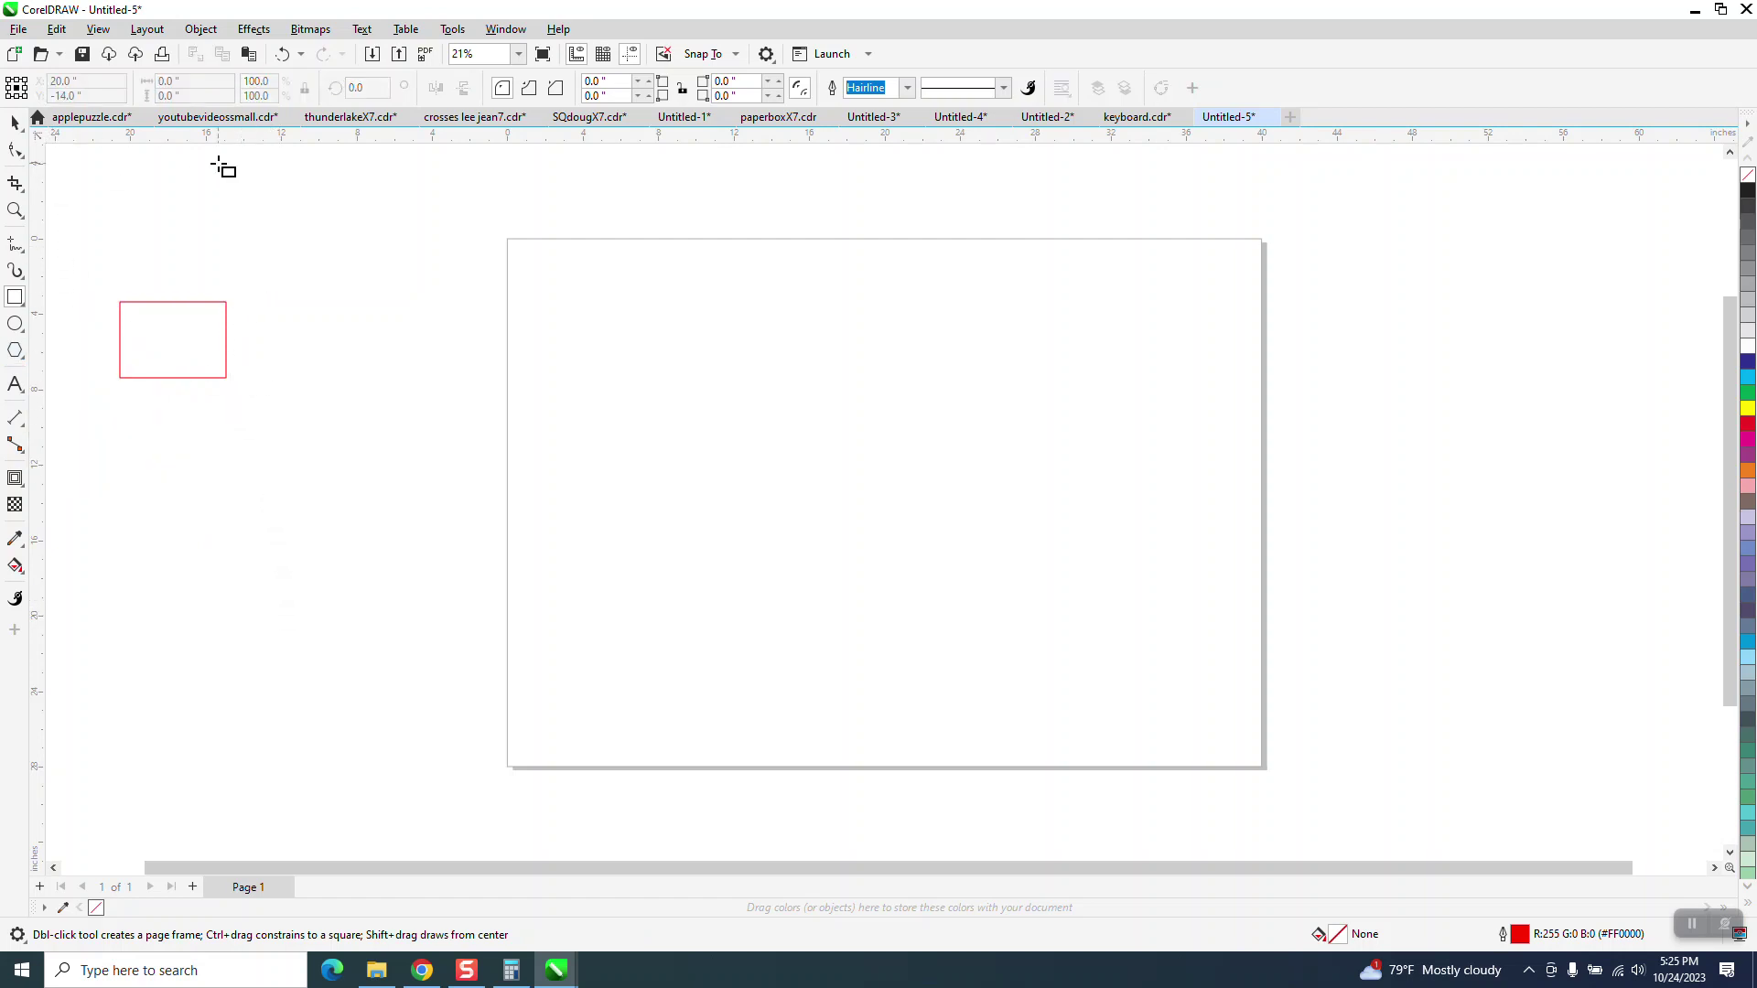
{"action": "left_click", "coordinate": [12, 124]}
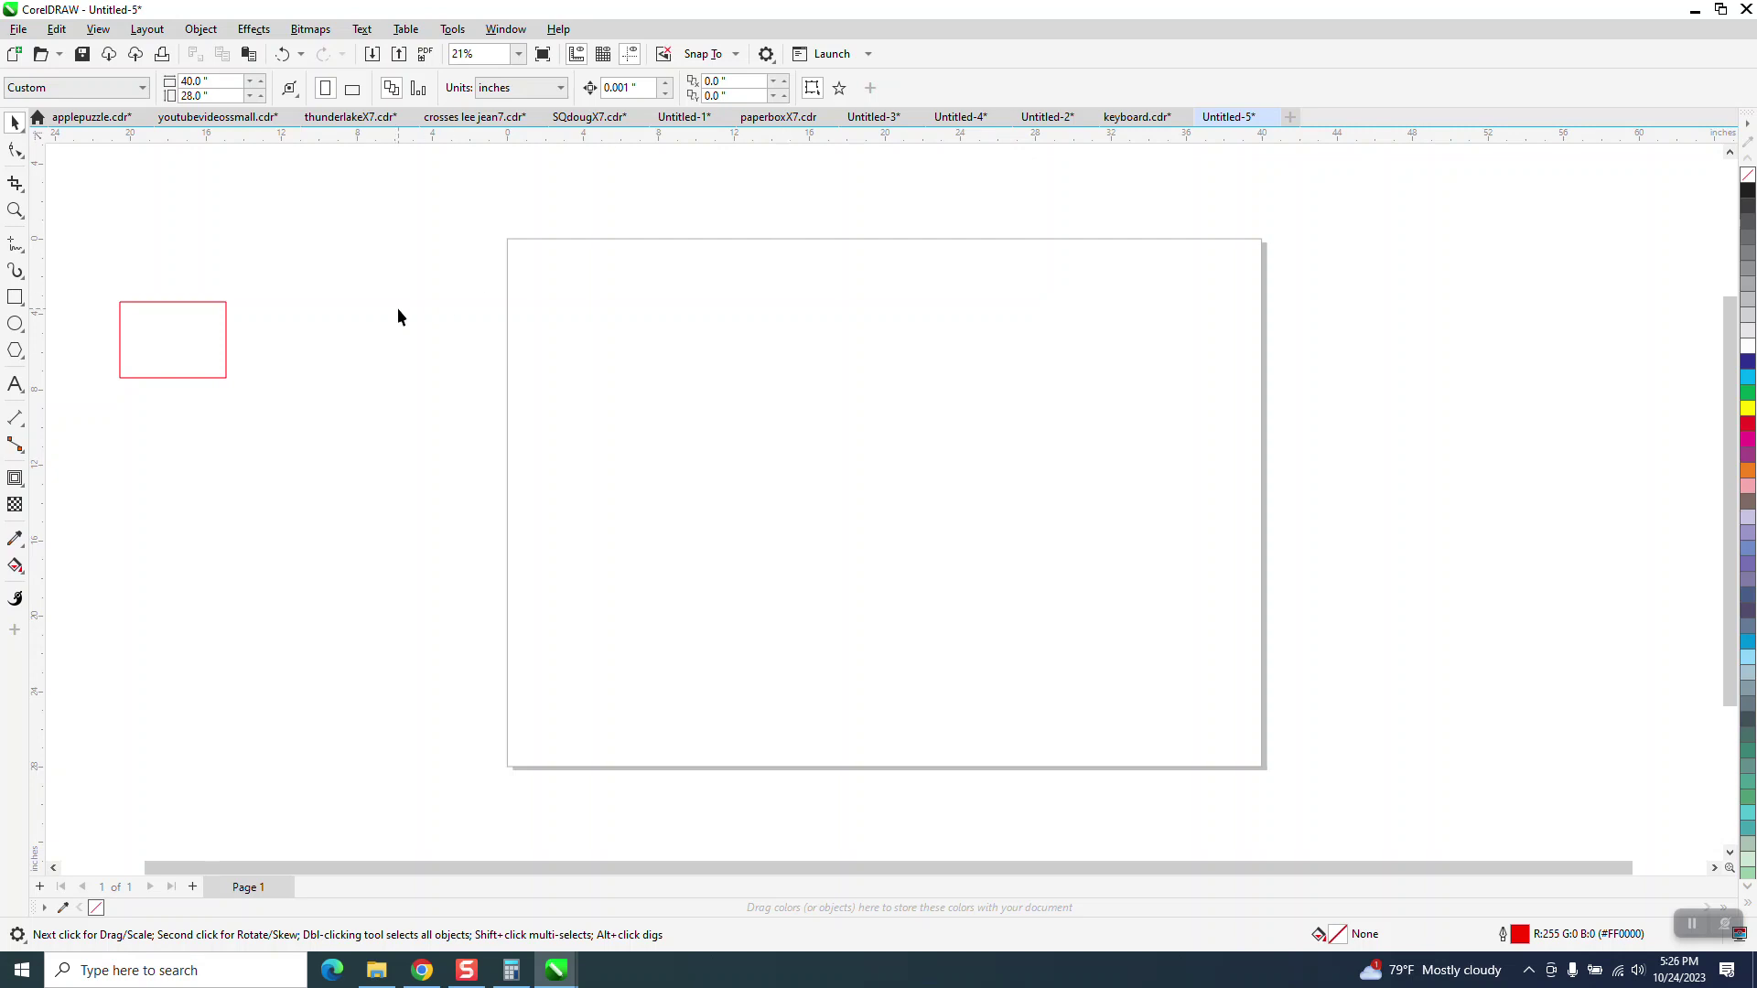
{"action": "left_click", "coordinate": [226, 337]}
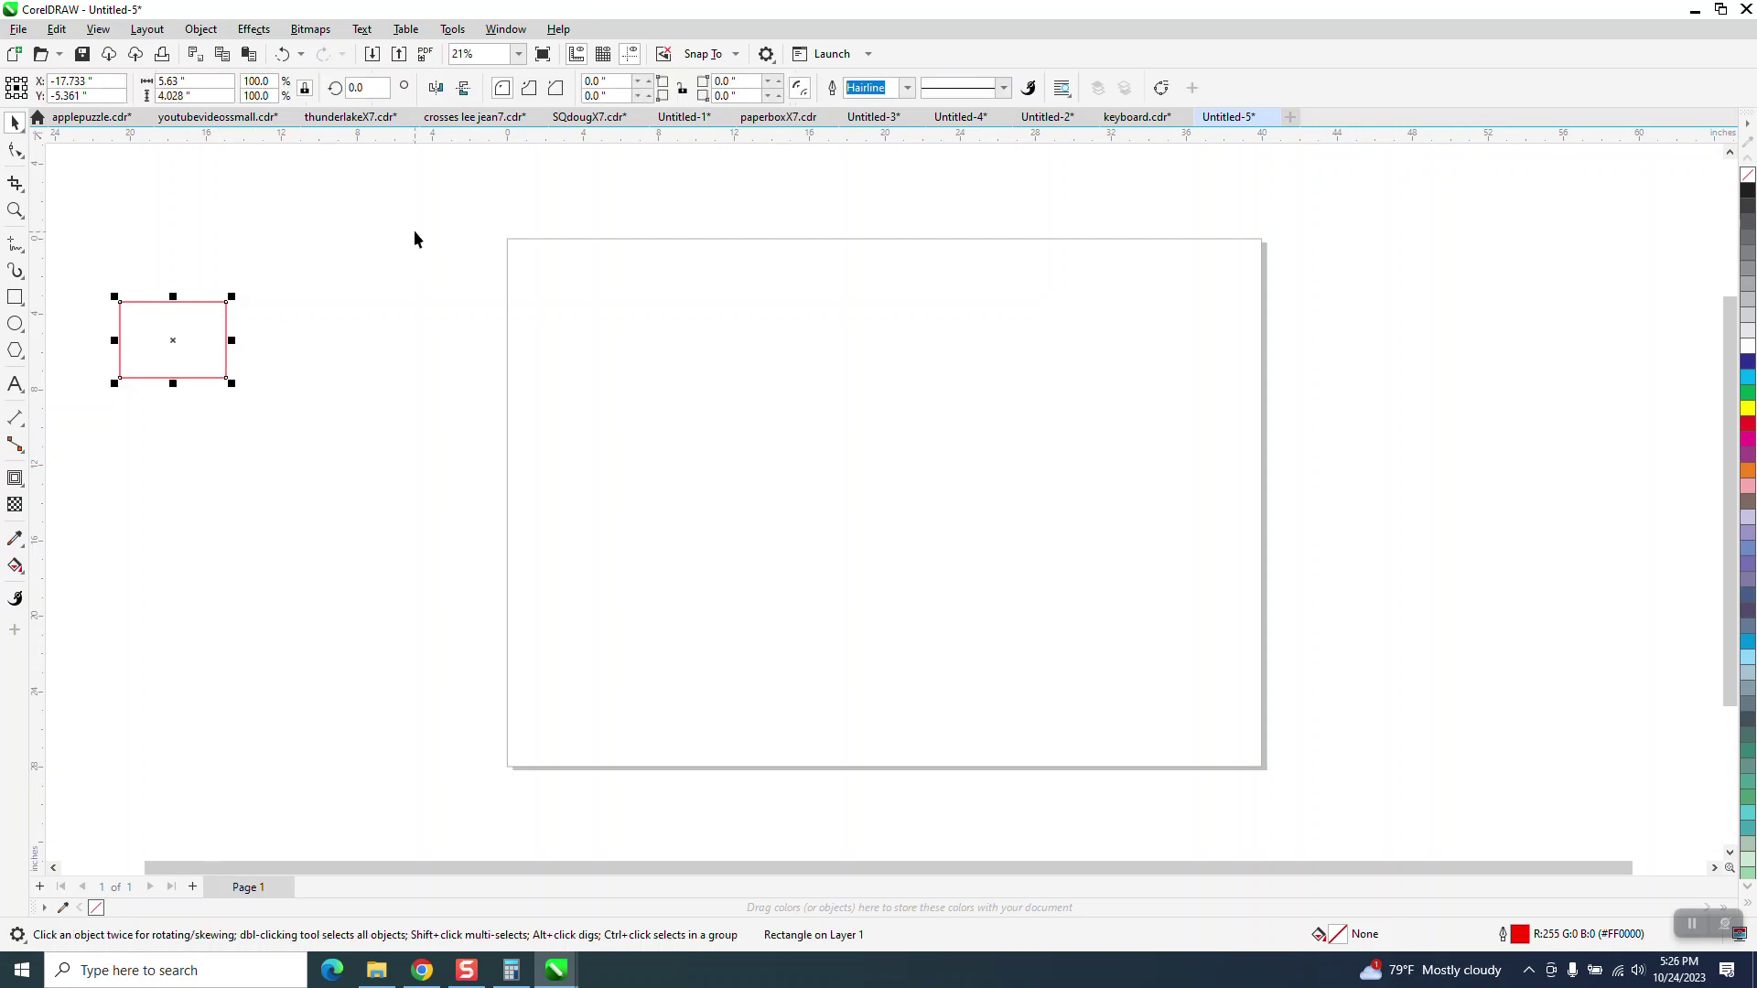
{"action": "left_click", "coordinate": [14, 384]}
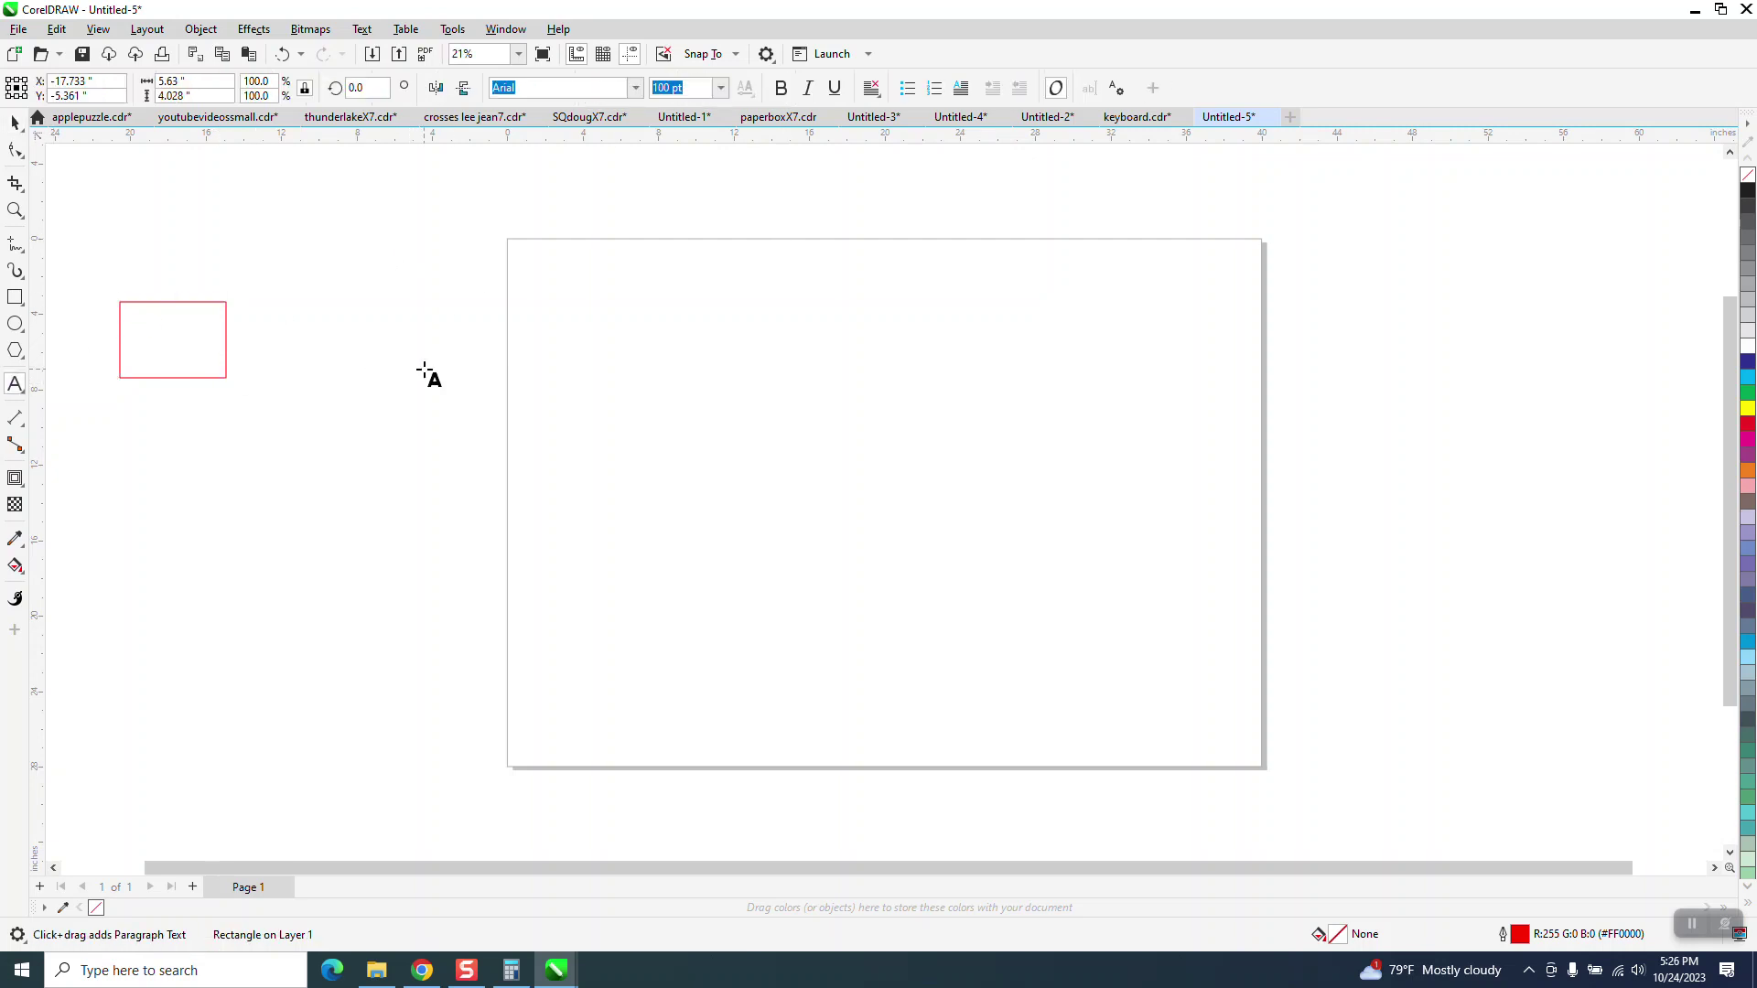
{"action": "left_click", "coordinate": [425, 370]}
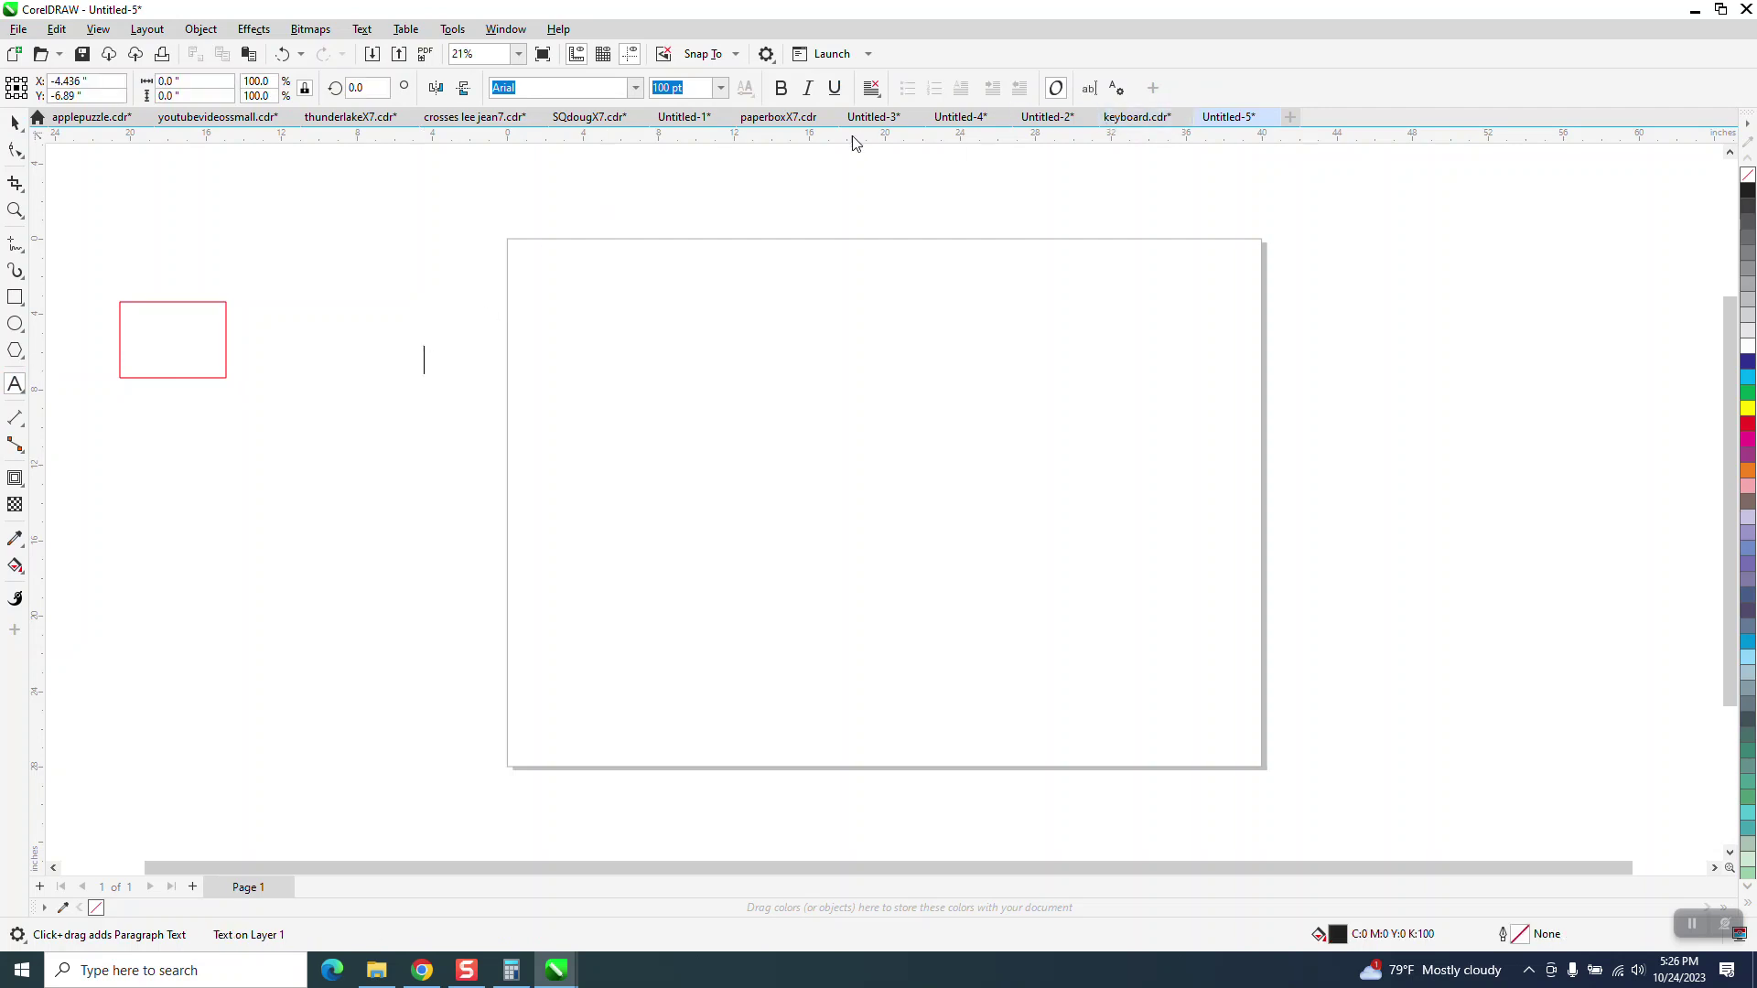
{"action": "left_click", "coordinate": [15, 123]}
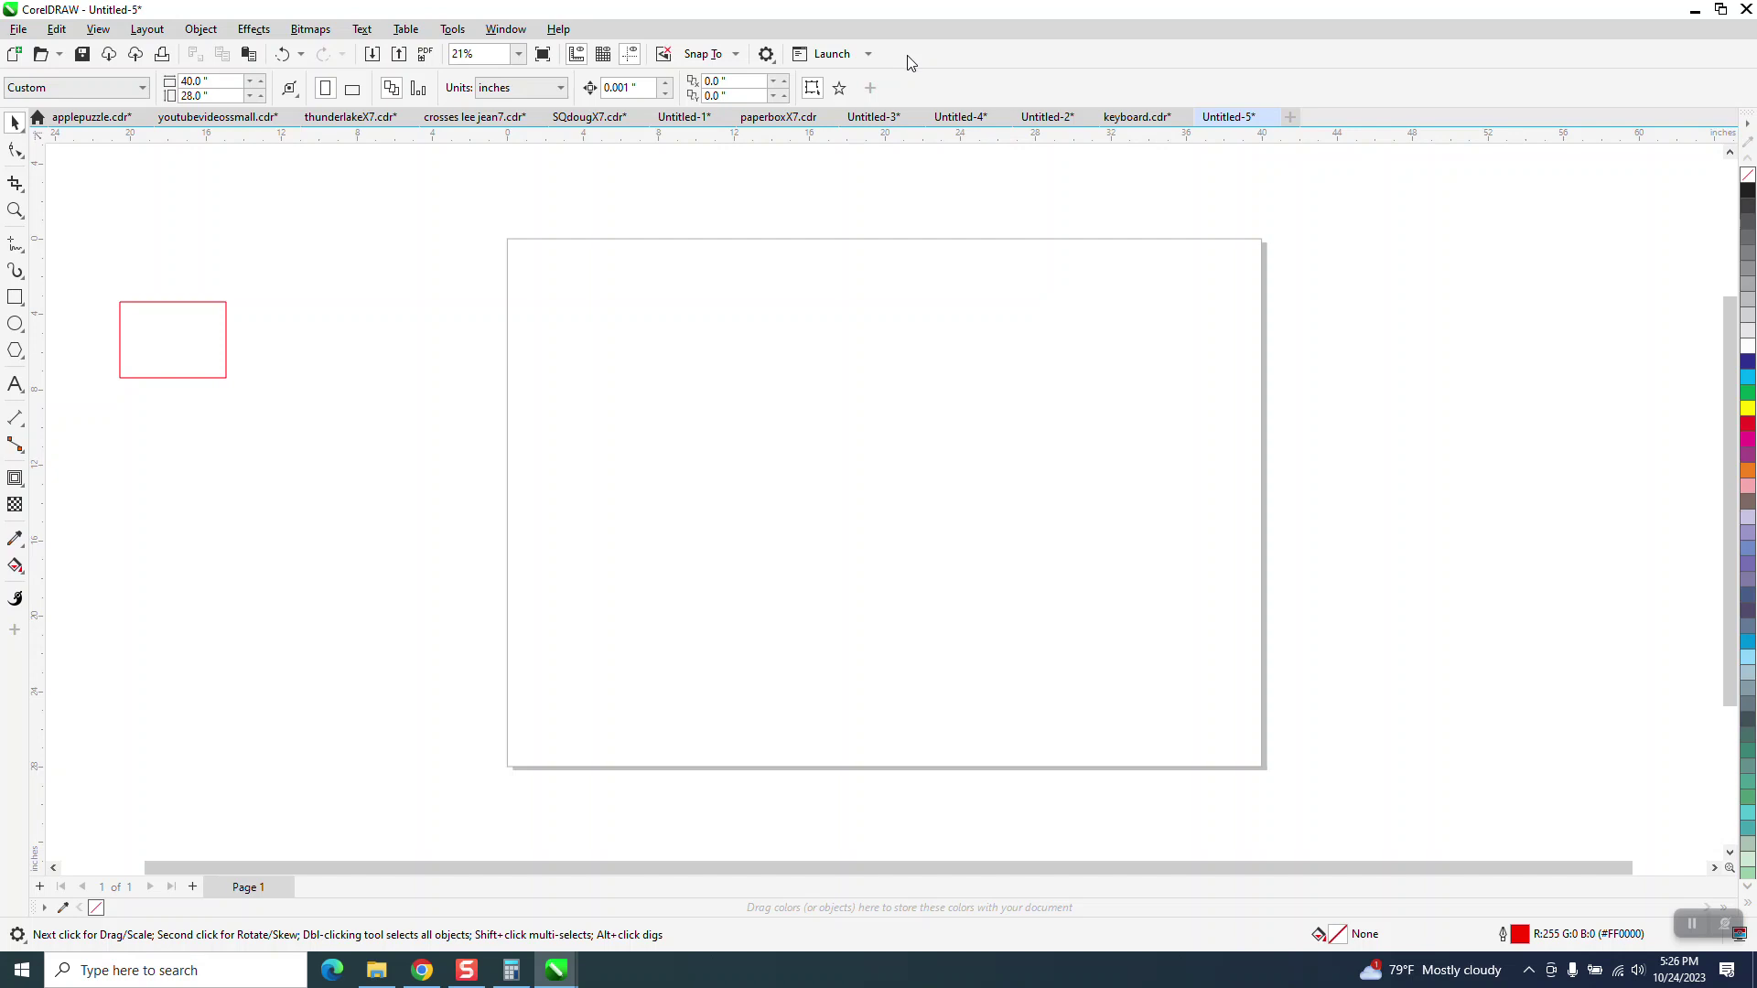
Delete the rectangle to the left of the page
{"action": "left_click", "coordinate": [811, 87]}
{"action": "left_click", "coordinate": [203, 346]}
{"action": "key", "text": "Delete"}
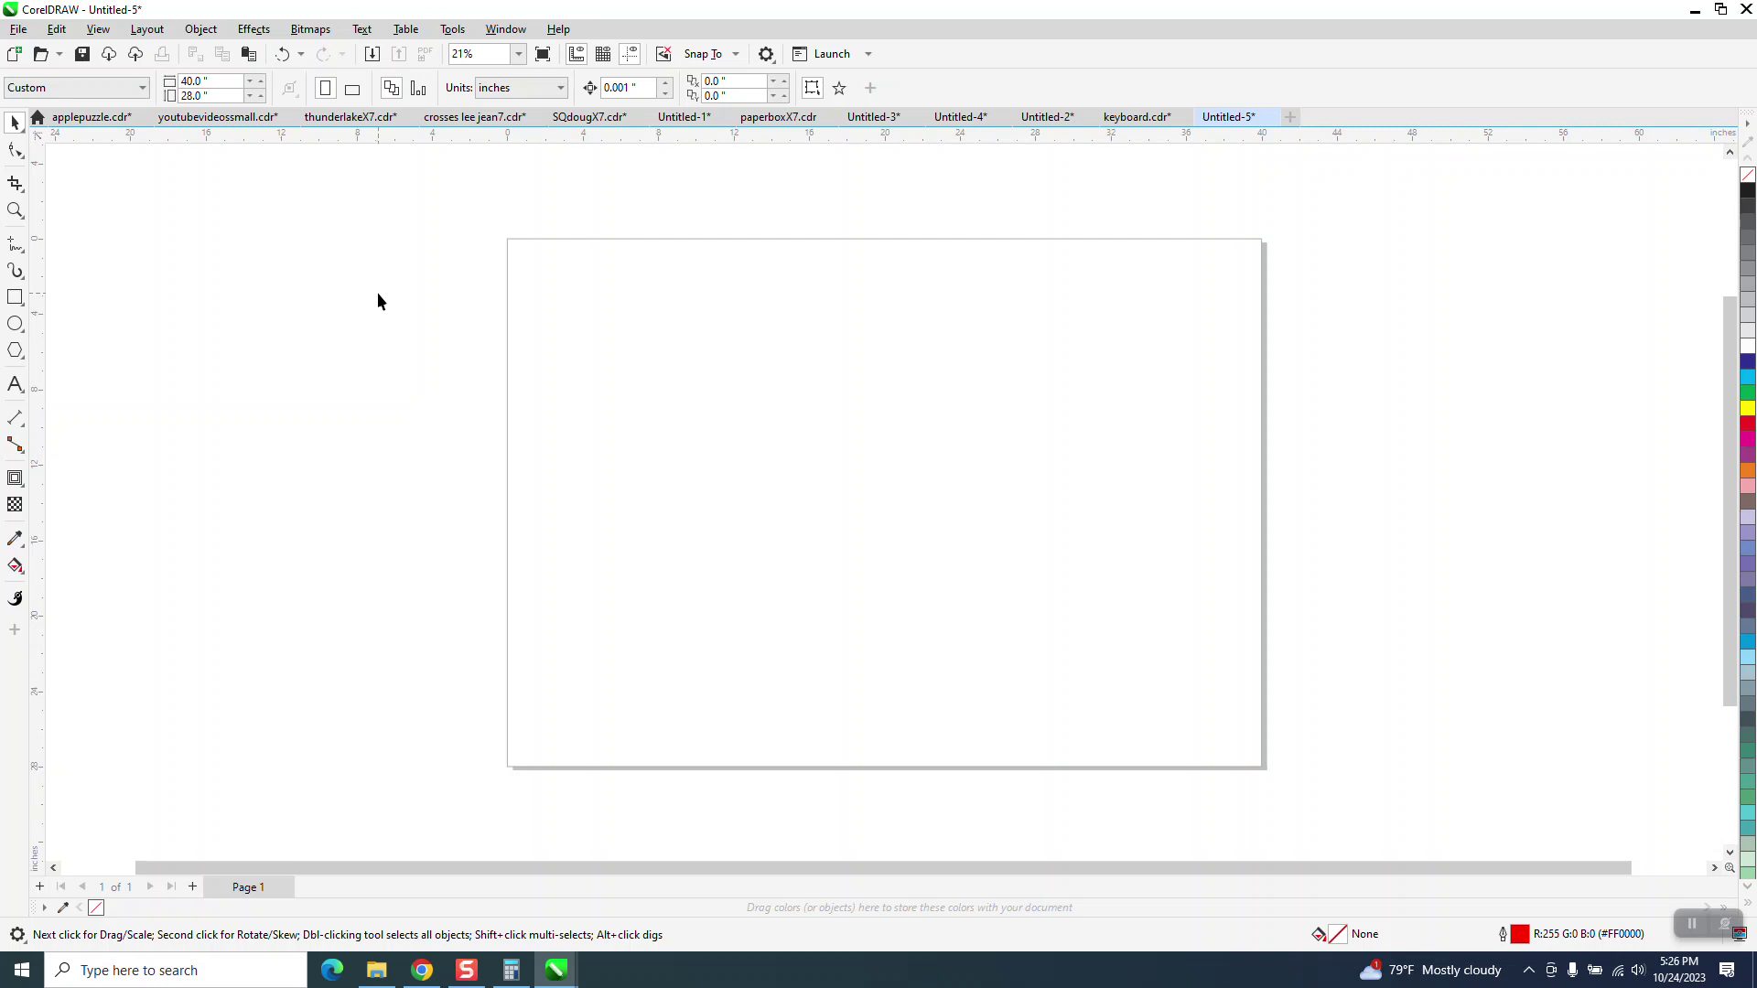
Search the customization commands for "star", select the second Star command and open its shortcut key settings for a new entry
{"action": "left_click", "coordinate": [454, 31]}
{"action": "left_click", "coordinate": [476, 74]}
{"action": "left_click", "coordinate": [1034, 629]}
{"action": "left_click", "coordinate": [451, 31]}
{"action": "mouse_move", "coordinate": [495, 52]}
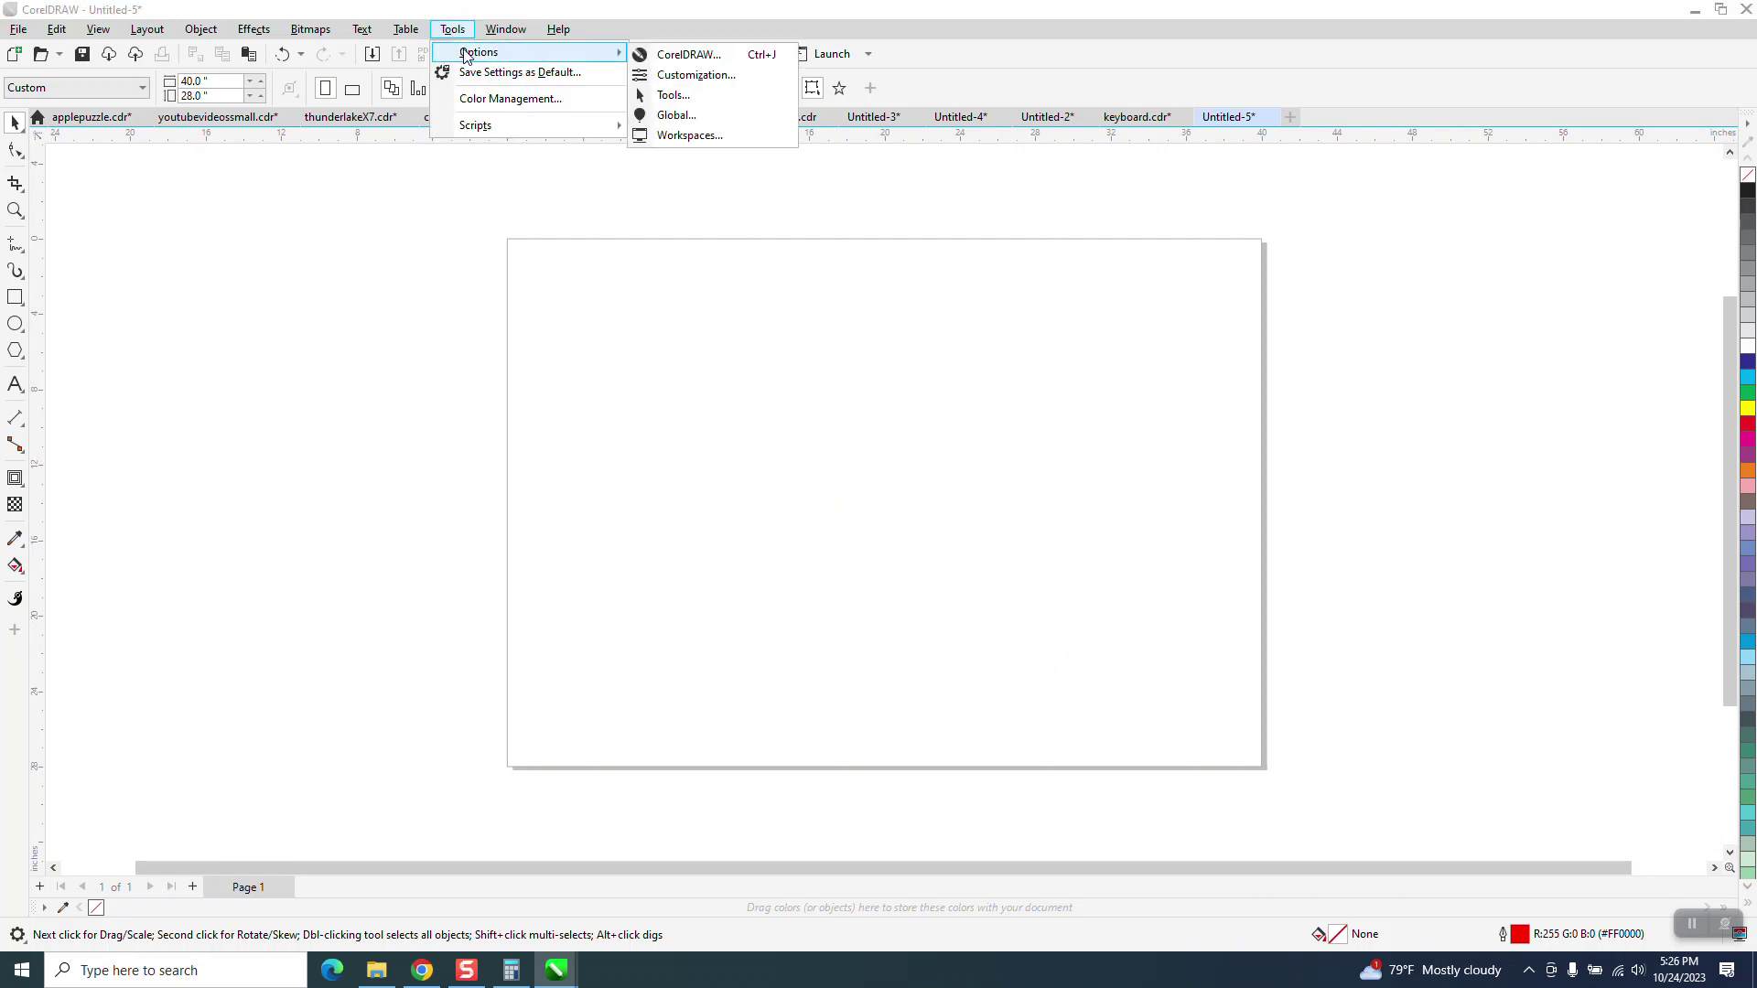
{"action": "left_click", "coordinate": [694, 81]}
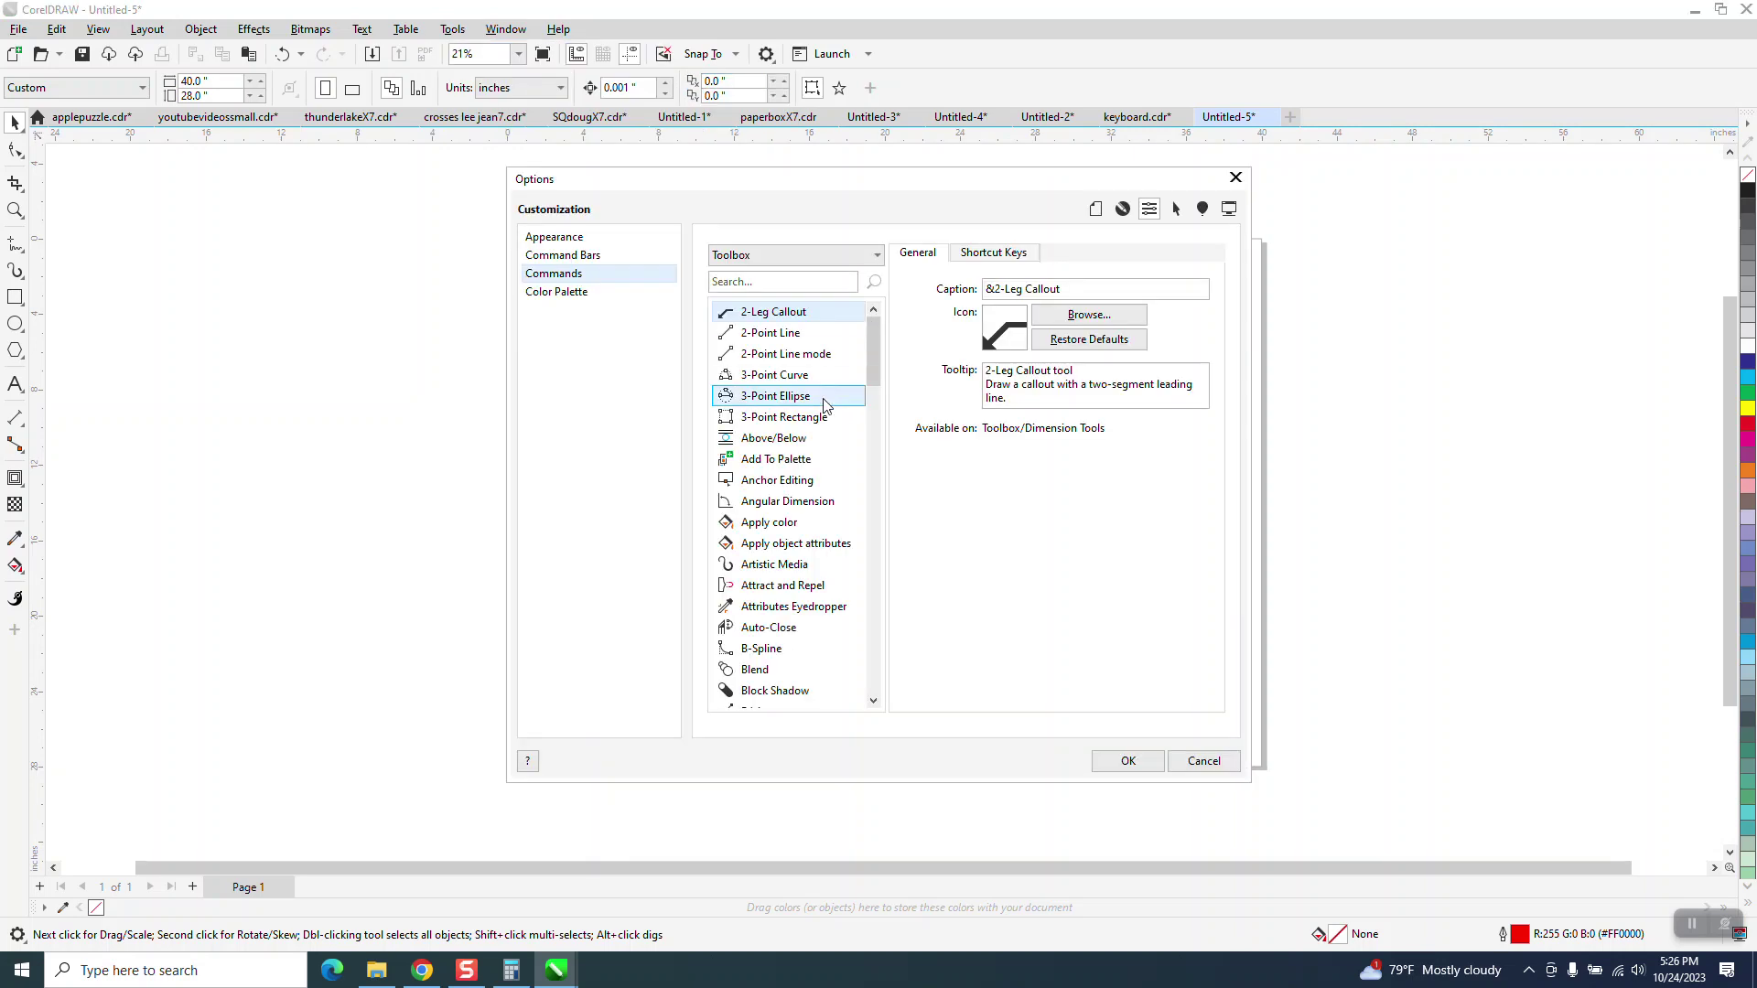
{"action": "left_click", "coordinate": [760, 280]}
{"action": "type", "text": "s"}
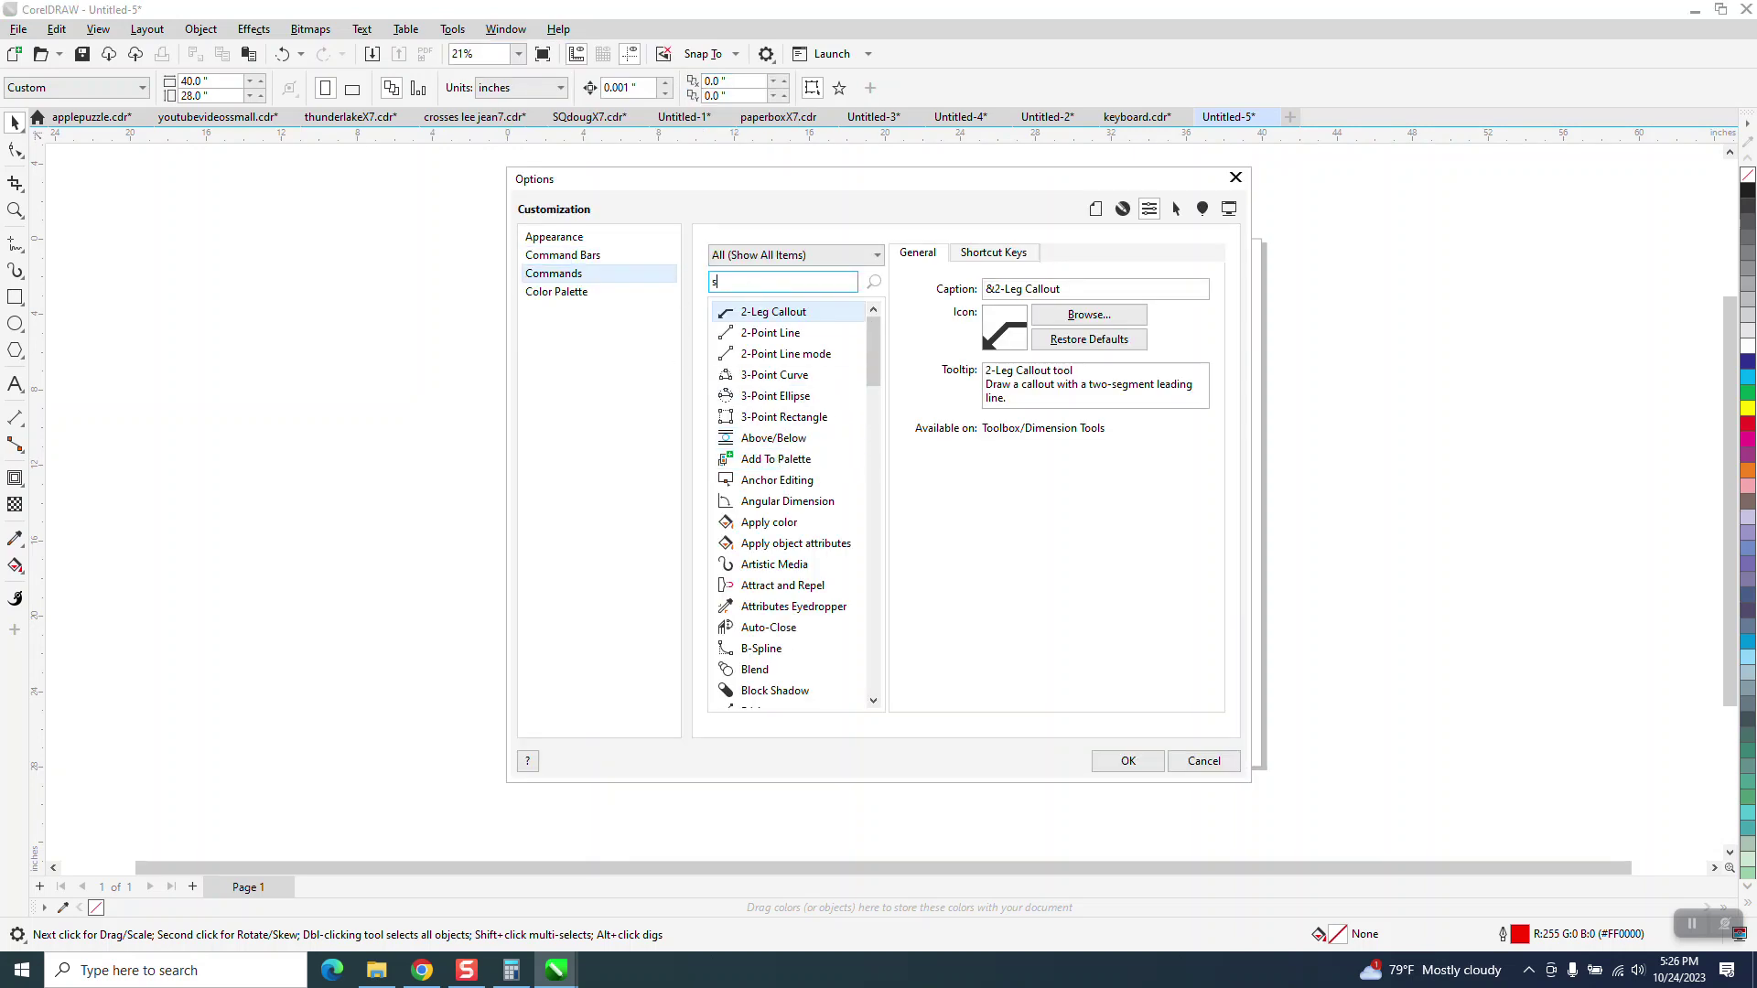
{"action": "type", "text": "tar"}
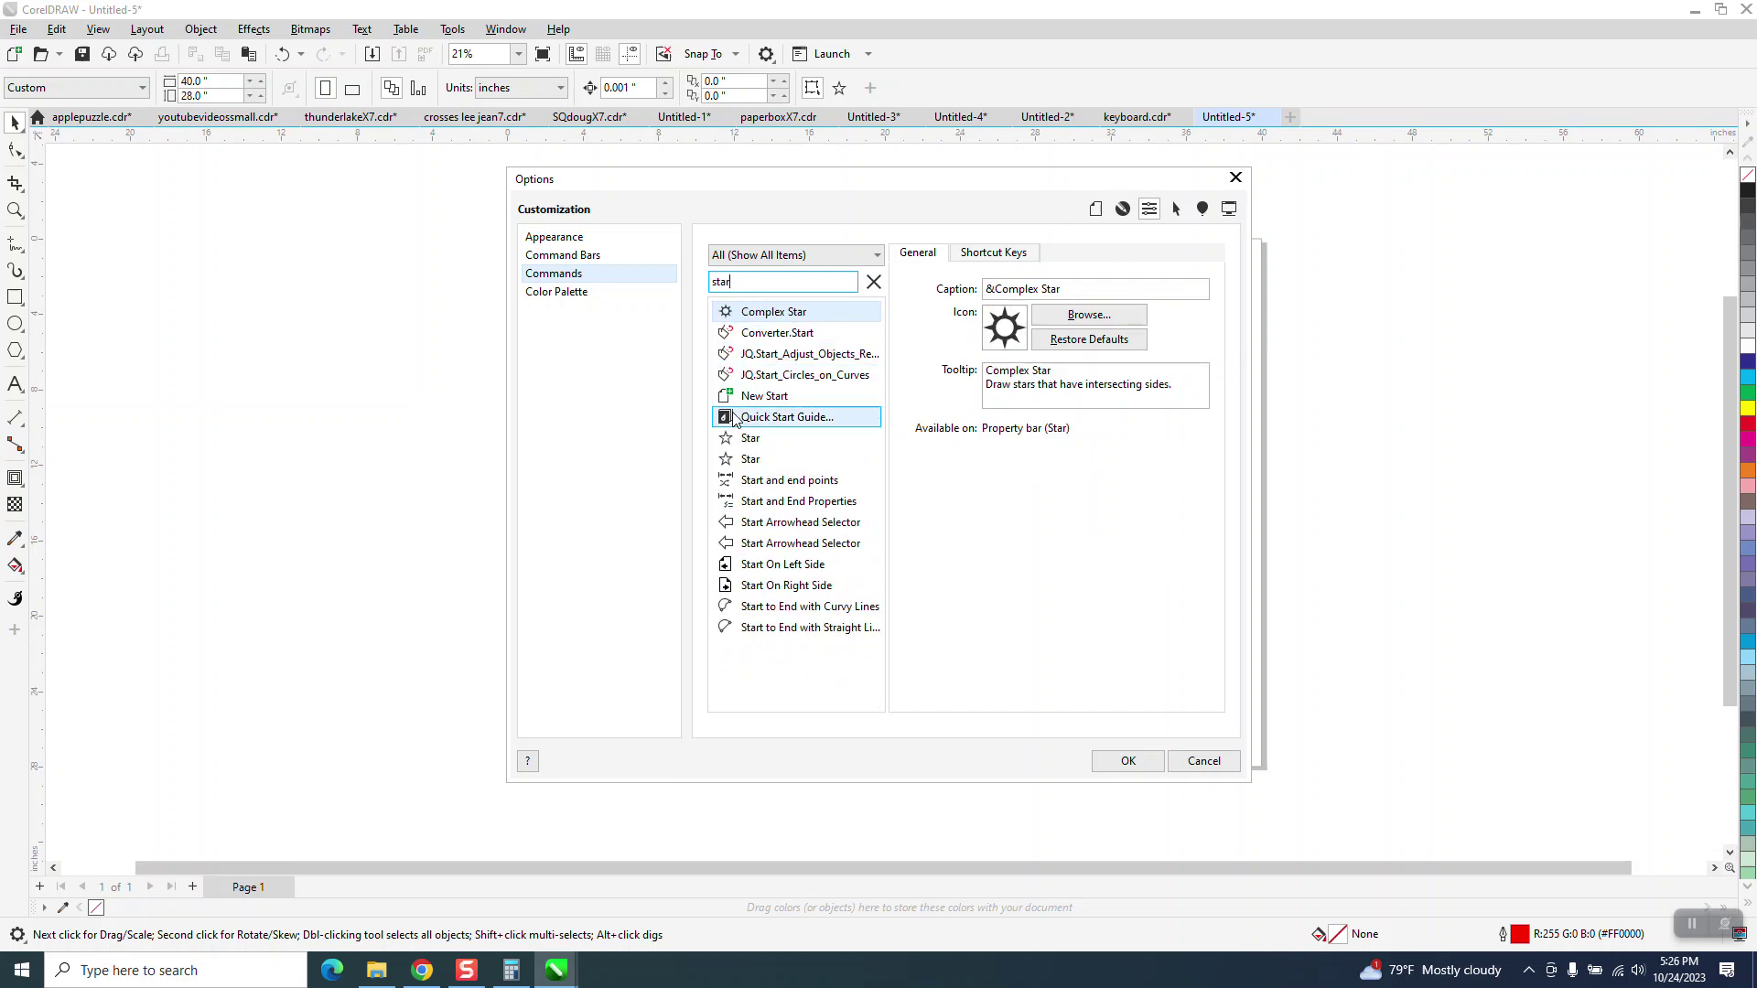
{"action": "left_click", "coordinate": [751, 462]}
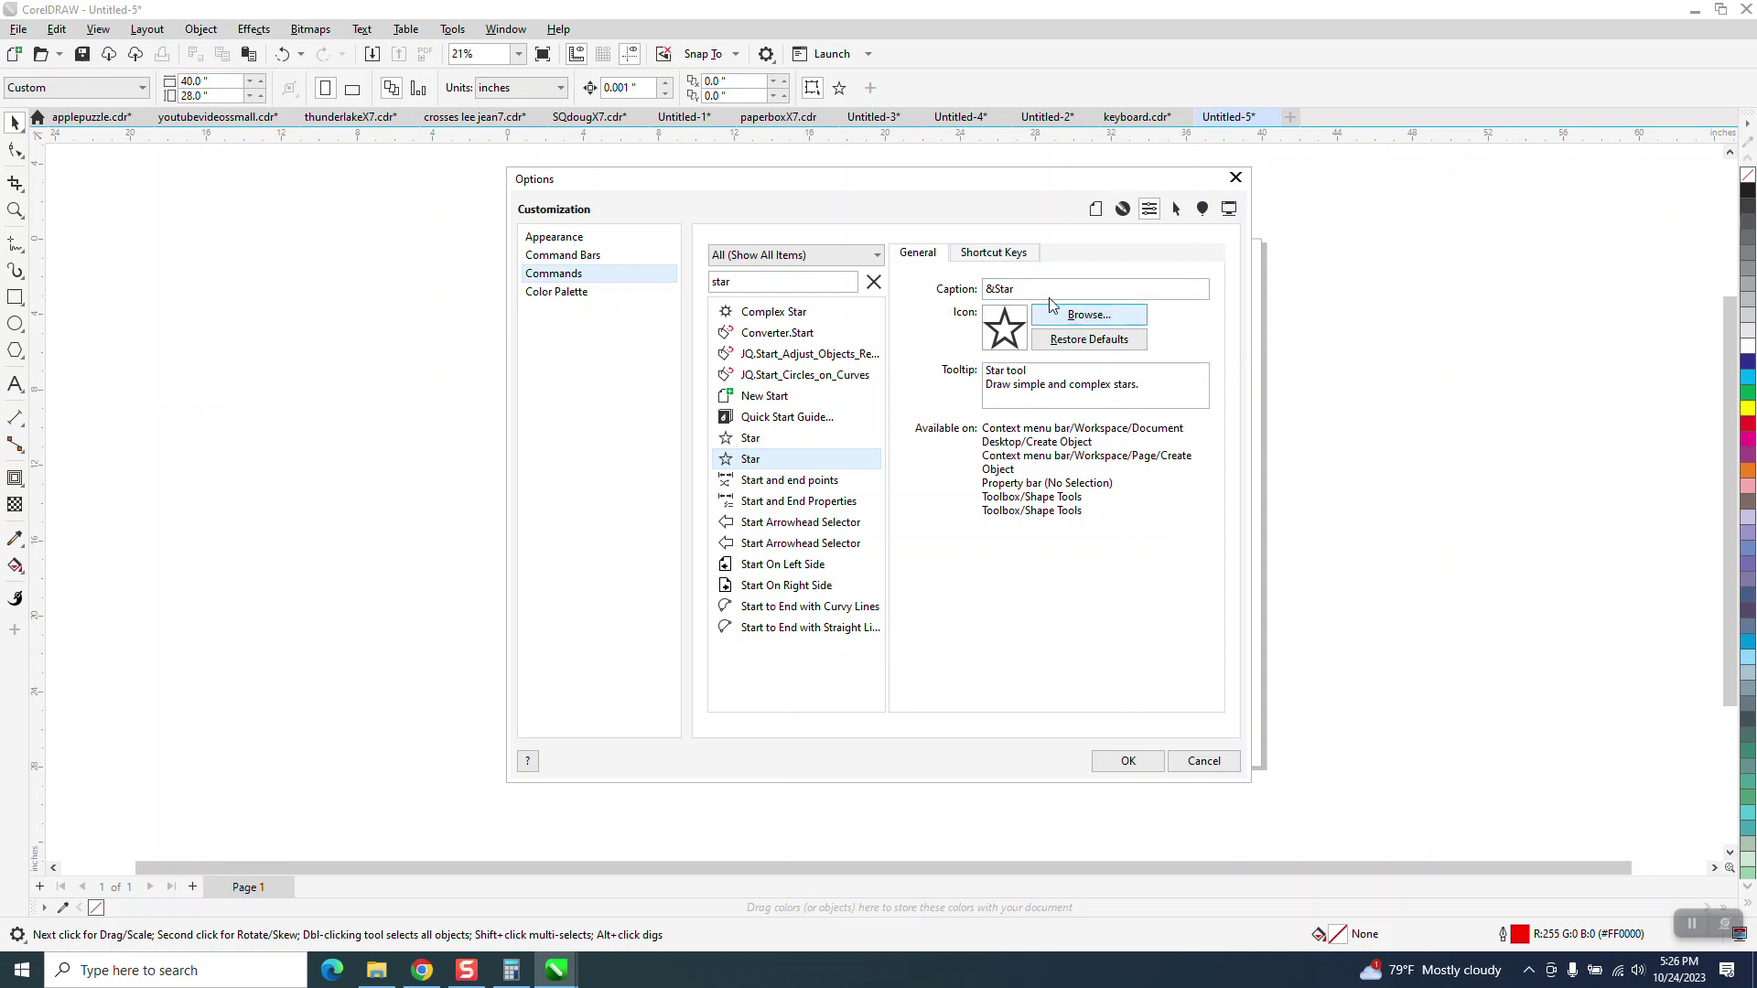
{"action": "left_click", "coordinate": [1012, 260]}
{"action": "left_click", "coordinate": [933, 443]}
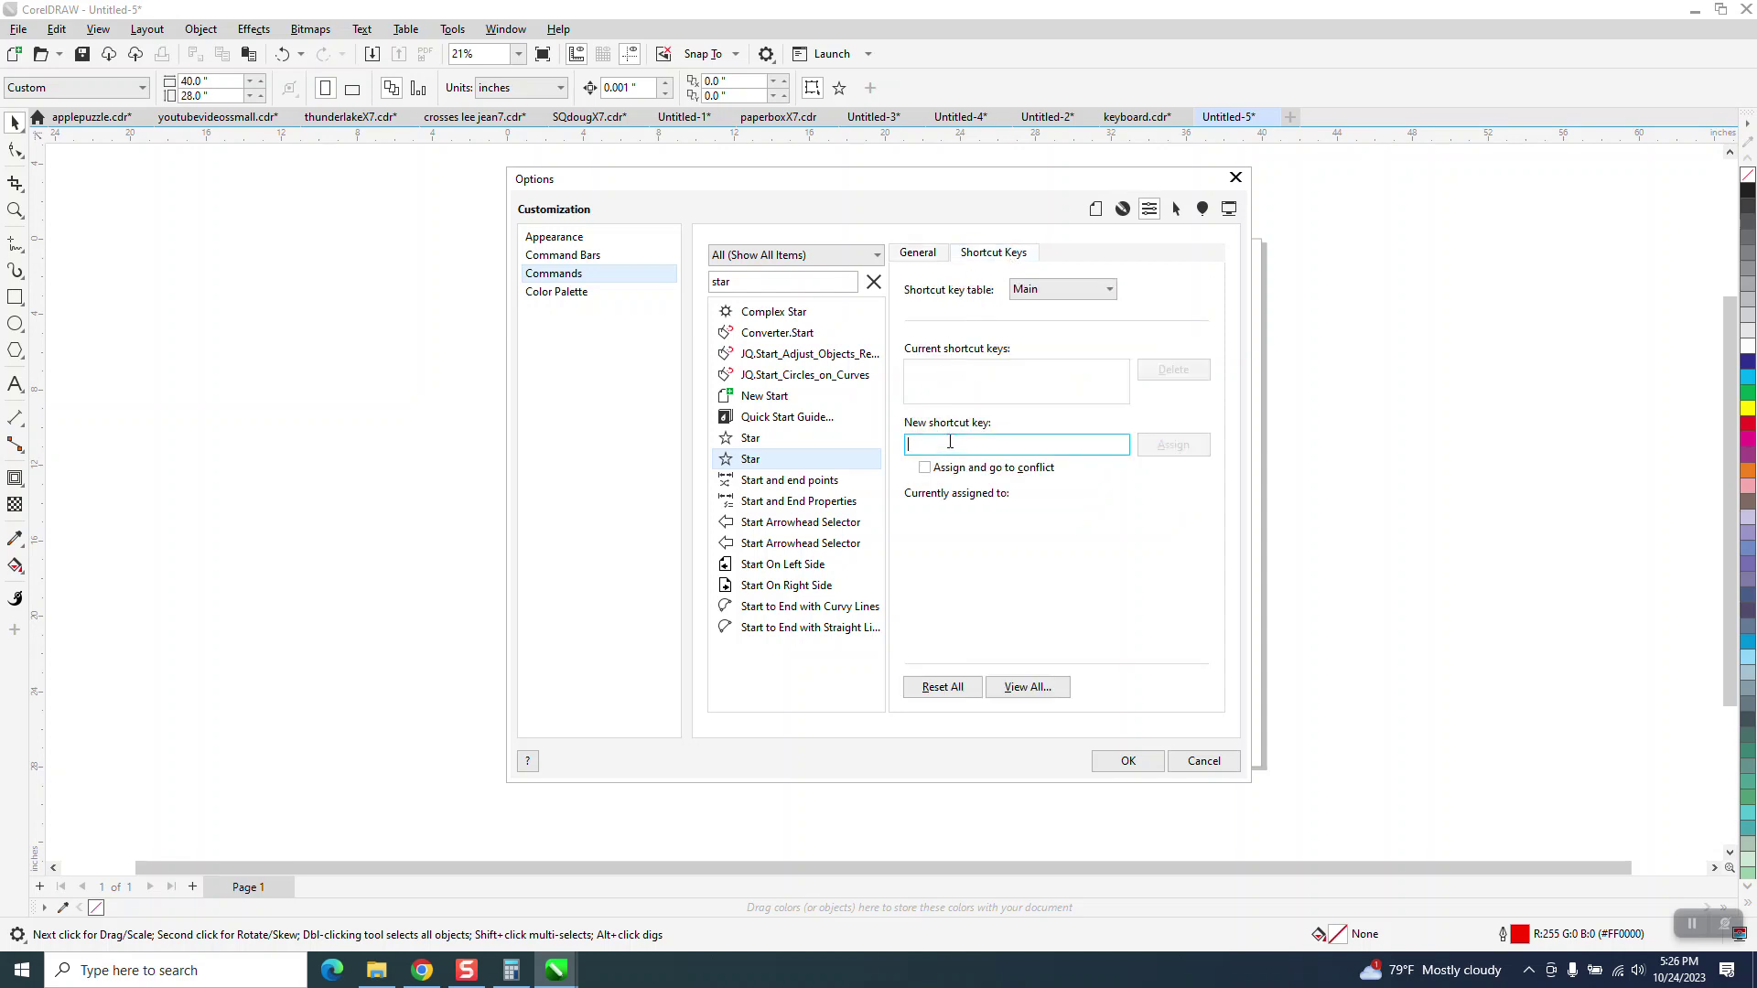
Check whether S, Alt+S, Ctrl+S and Shift+S are already assigned to other commands, clearing each entry
{"action": "key", "text": "s"}
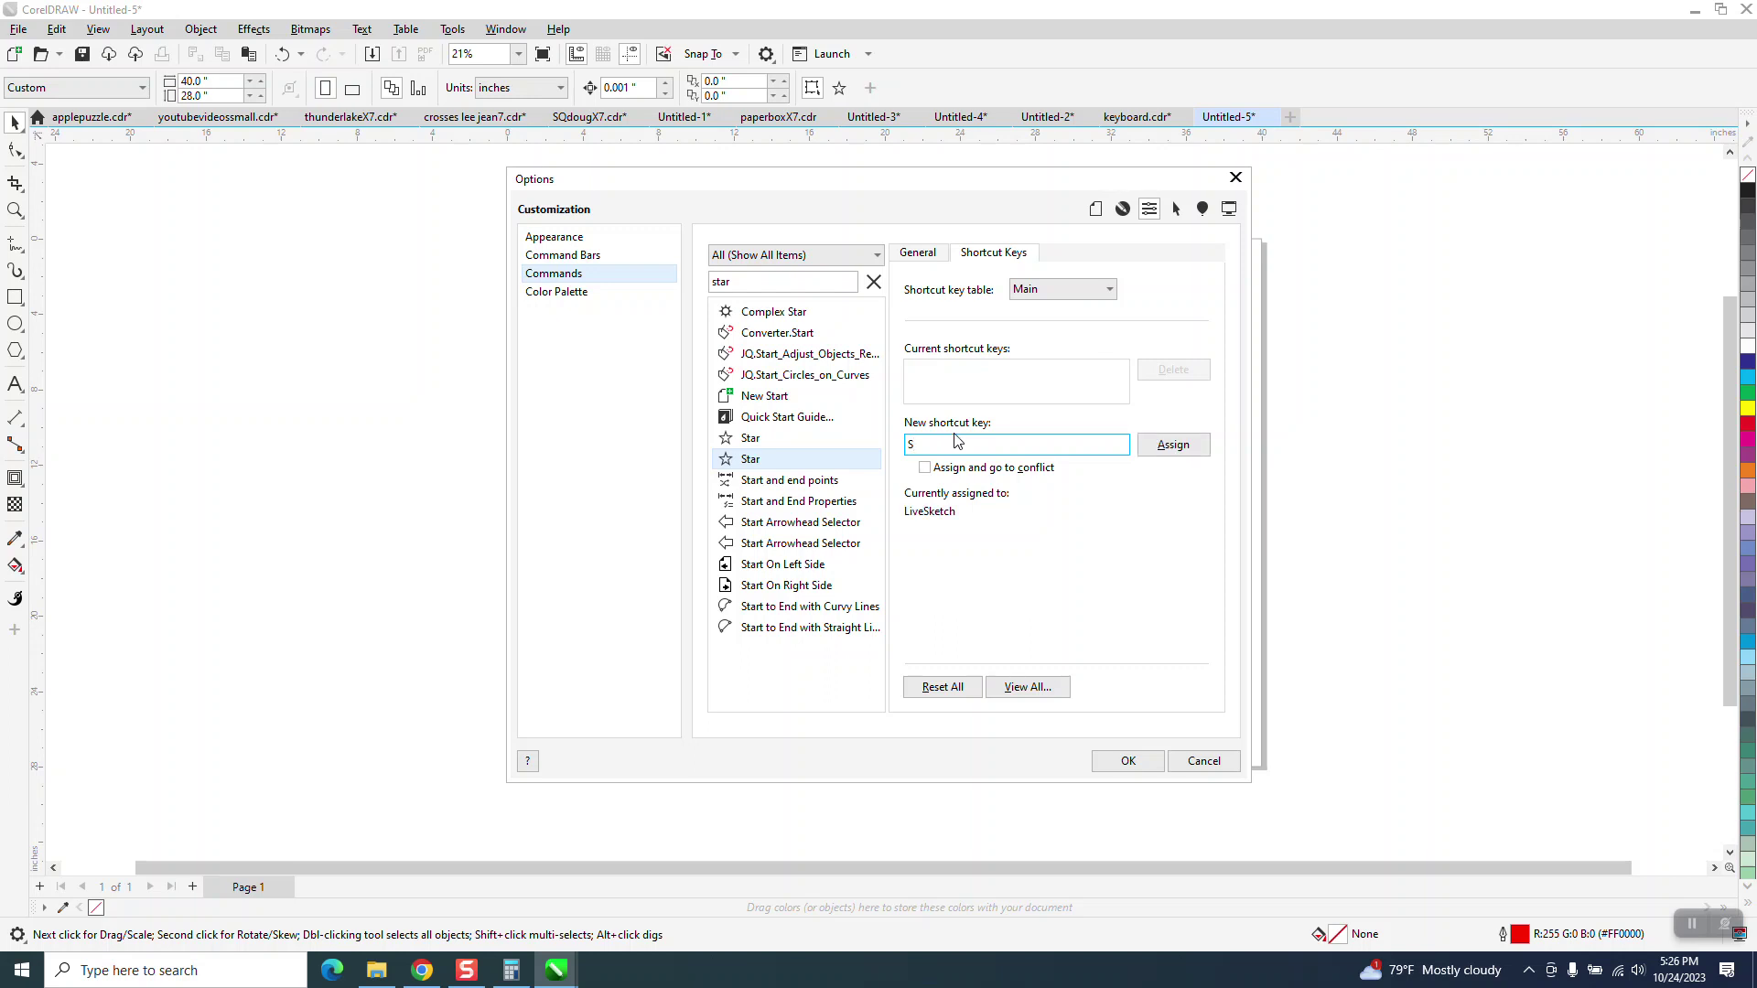
{"action": "key", "text": "BackSpace"}
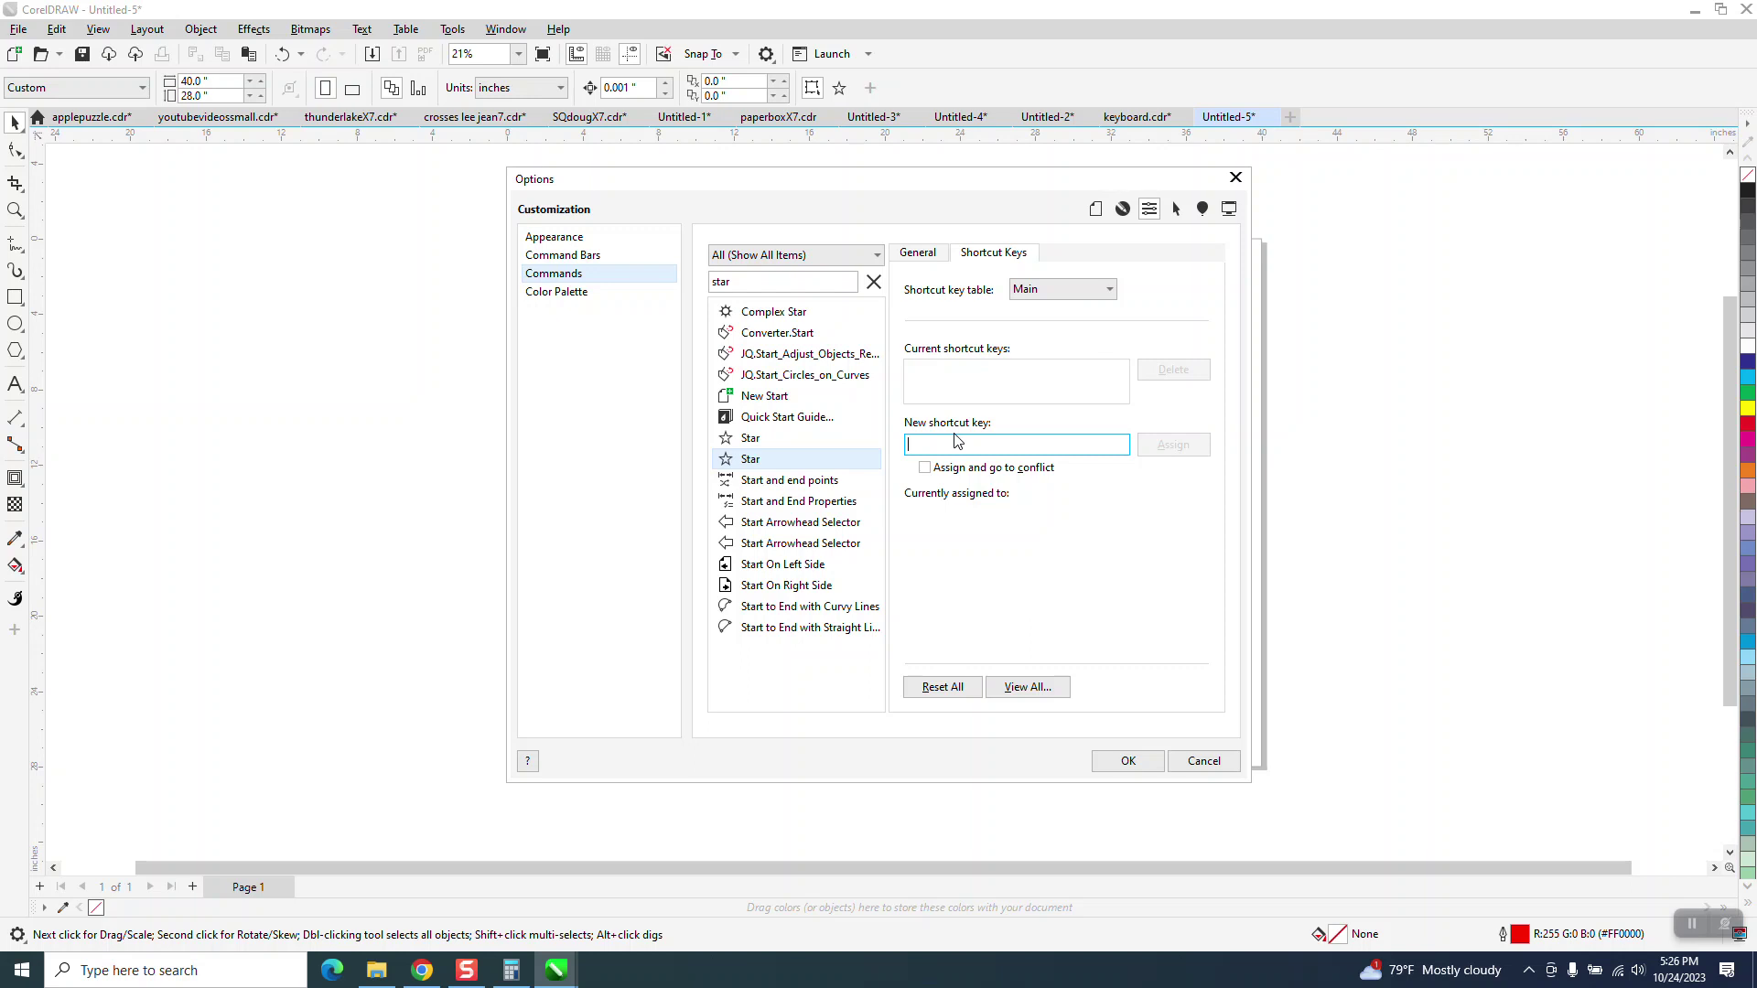
{"action": "key", "text": "alt+s"}
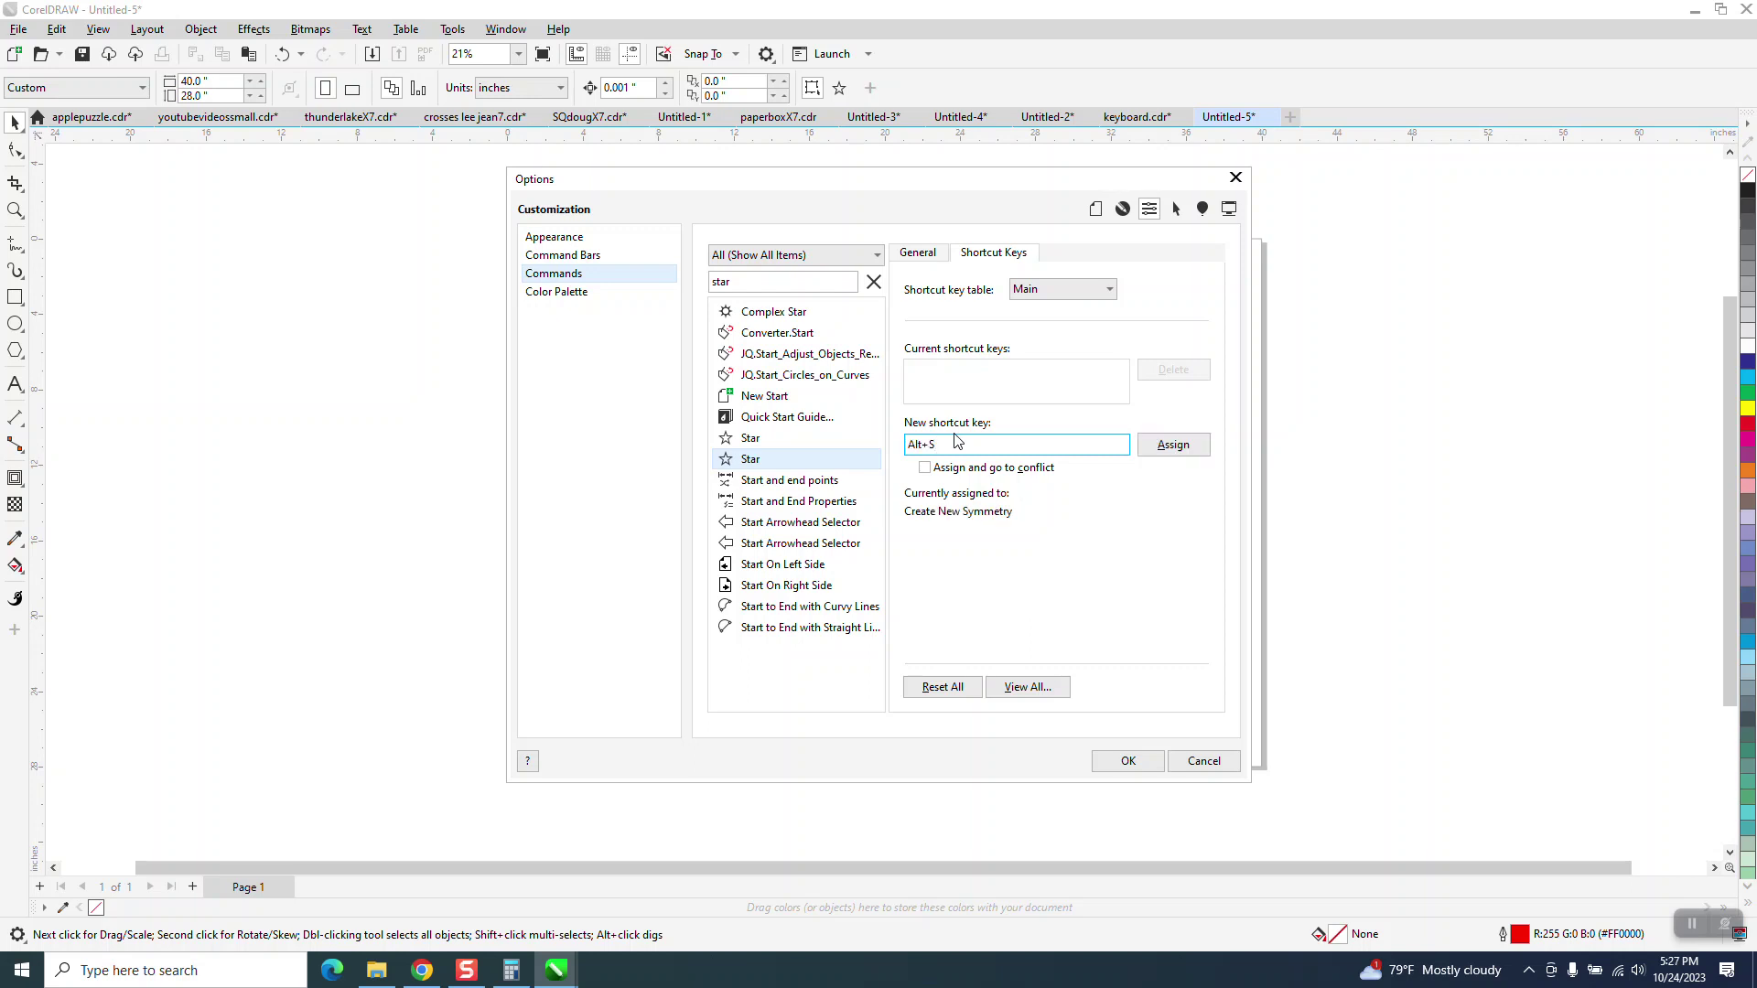
{"action": "key", "text": "BackSpace"}
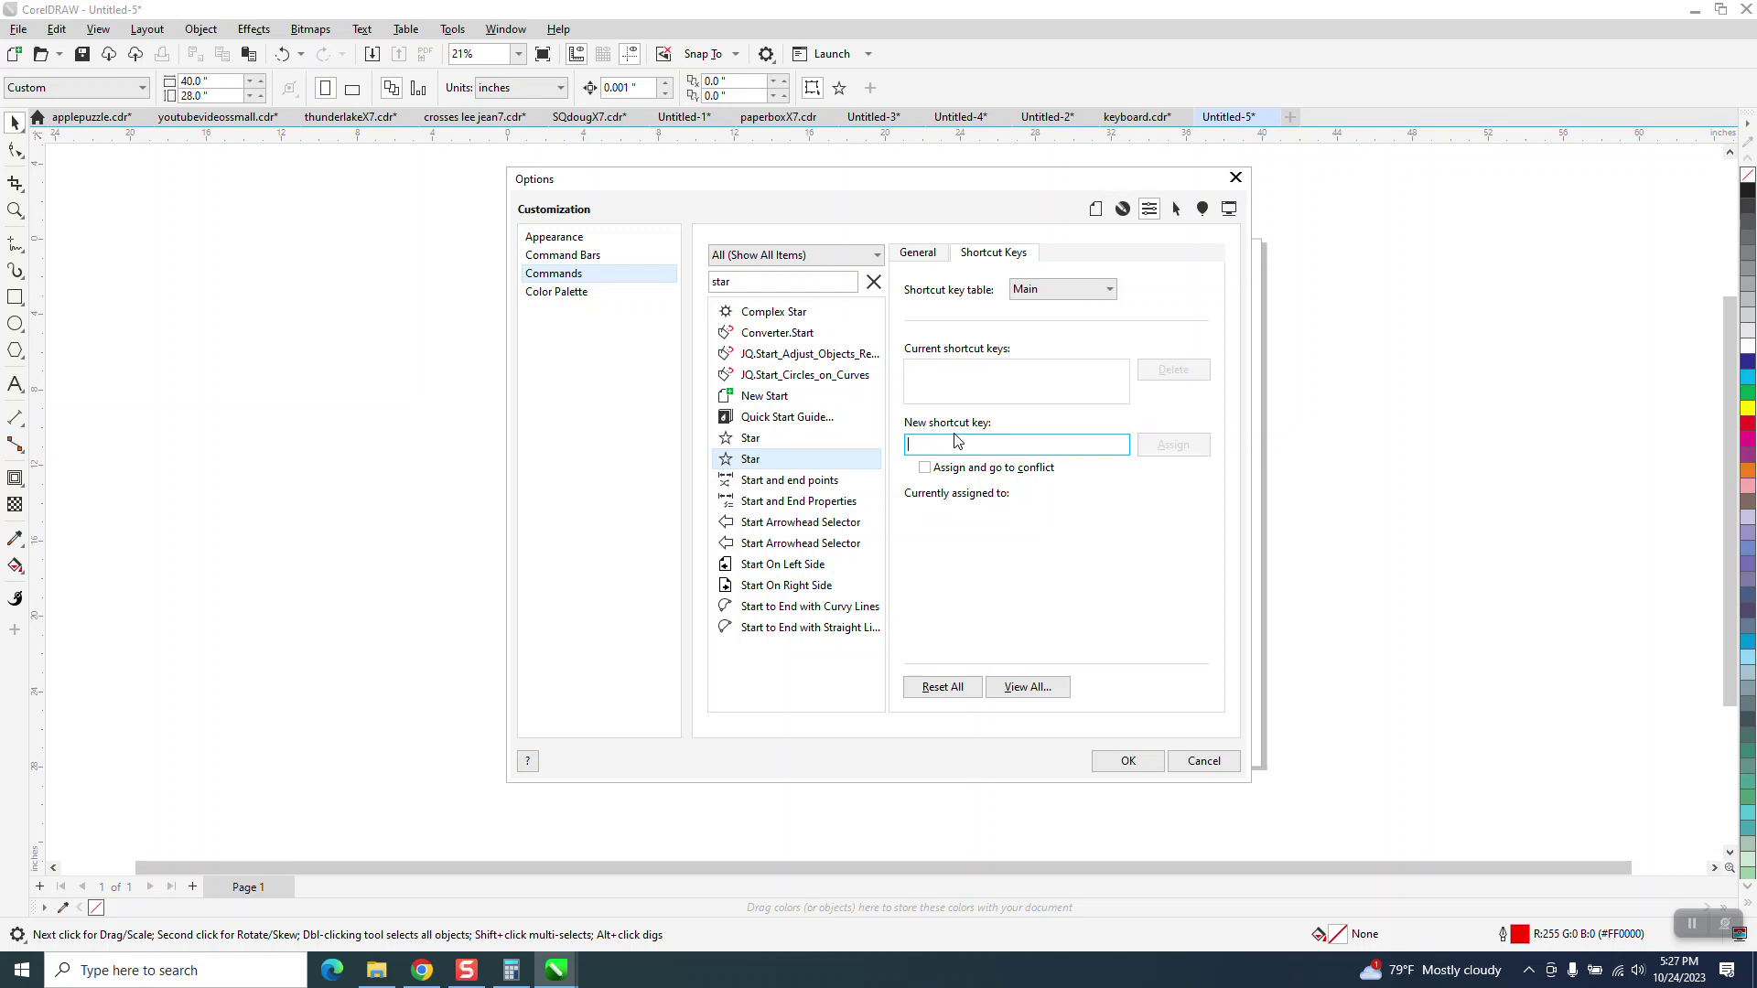
{"action": "key", "text": "ctrl+s"}
{"action": "key", "text": "BackSpace"}
{"action": "key", "text": "shift+s"}
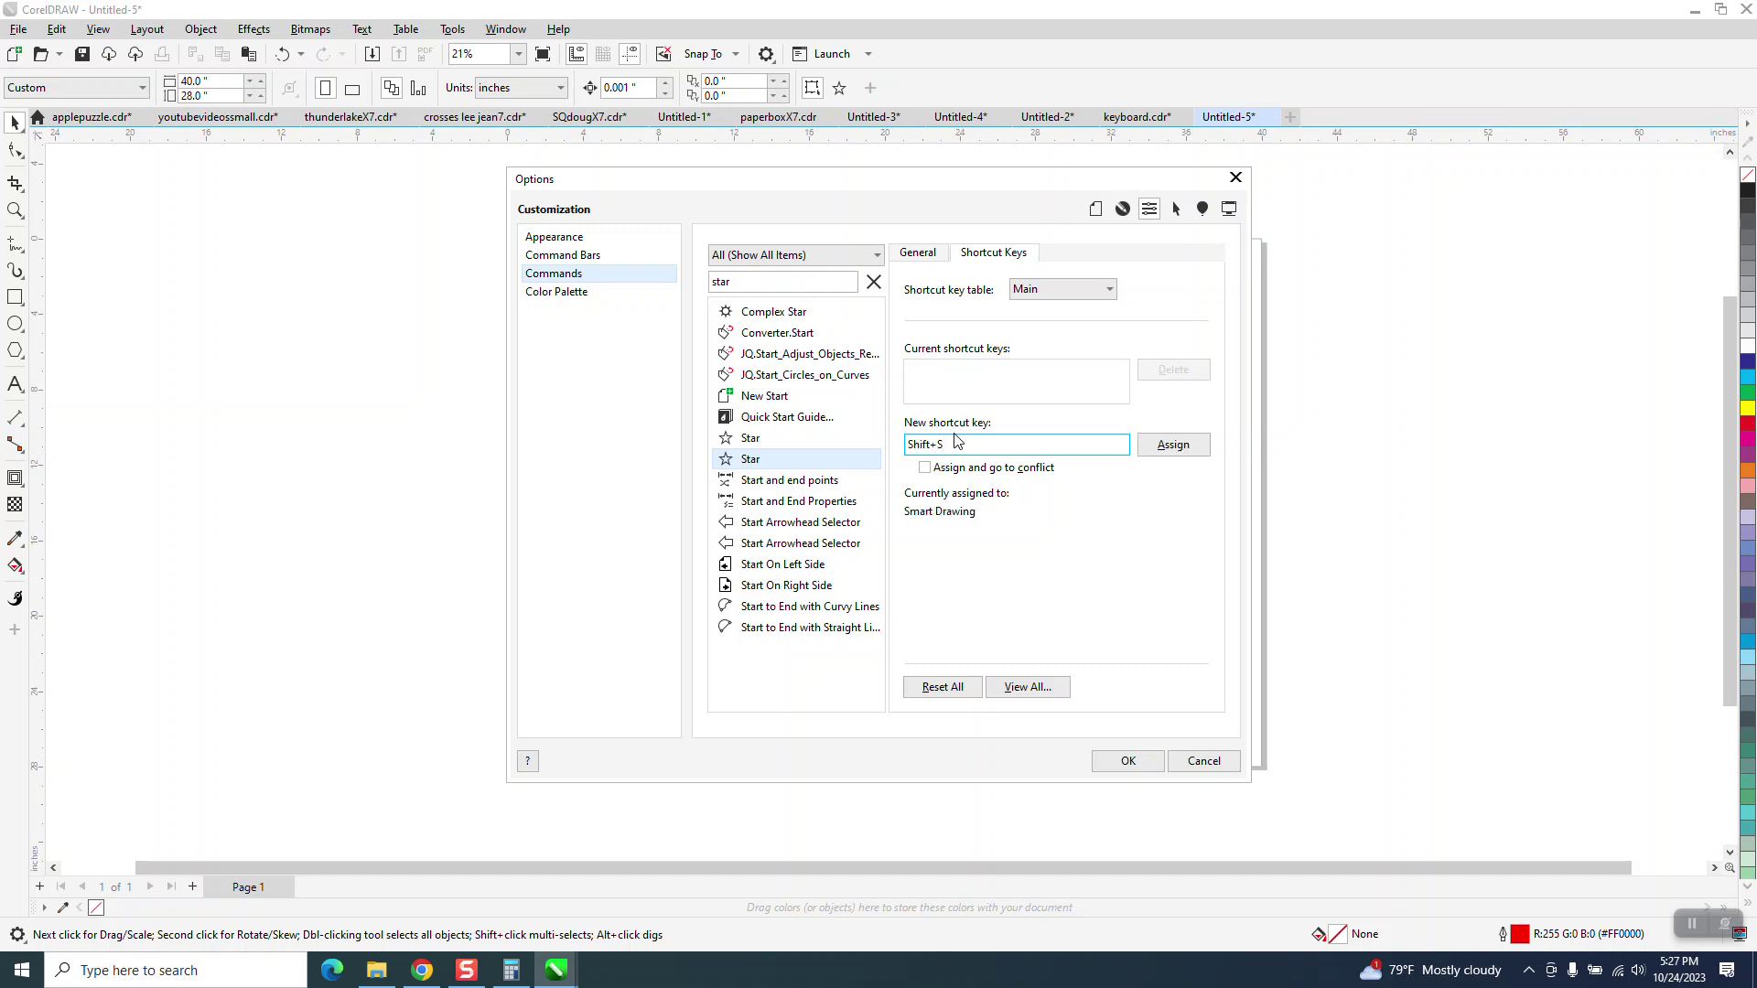
{"action": "key", "text": "BackSpace"}
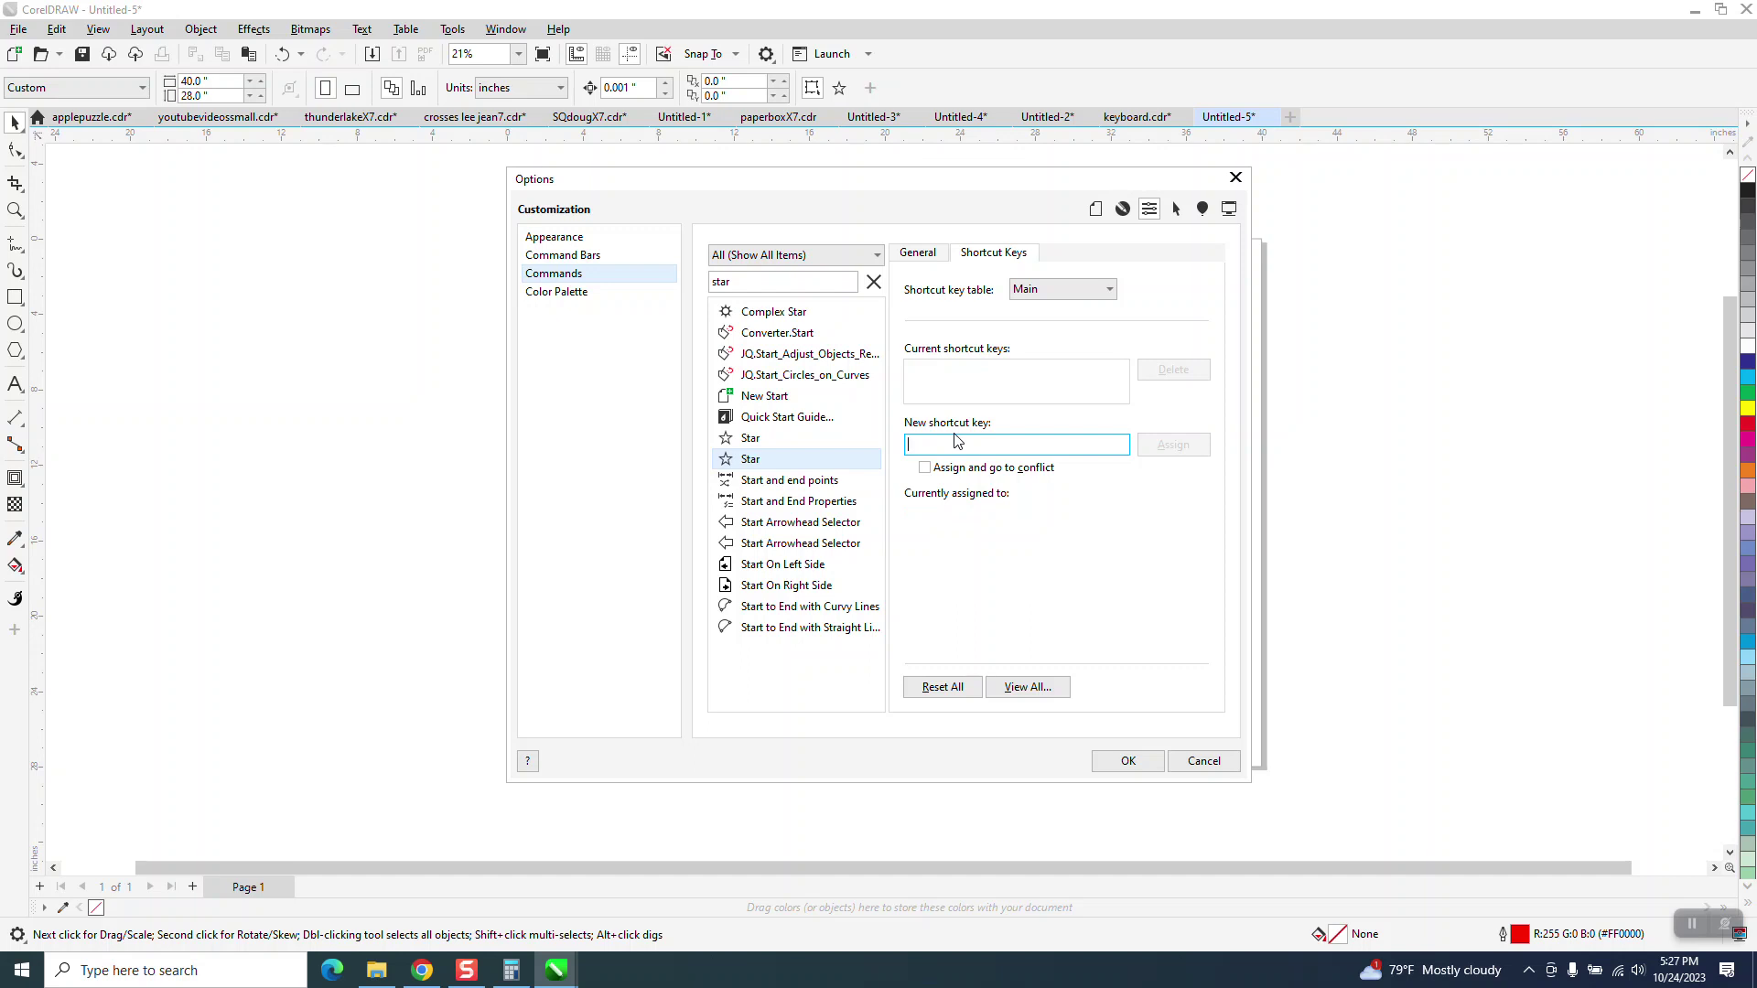
Assign the shortcut S,S to the Star tool and apply the customization
{"action": "key", "text": "s"}
{"action": "key", "text": "s"}
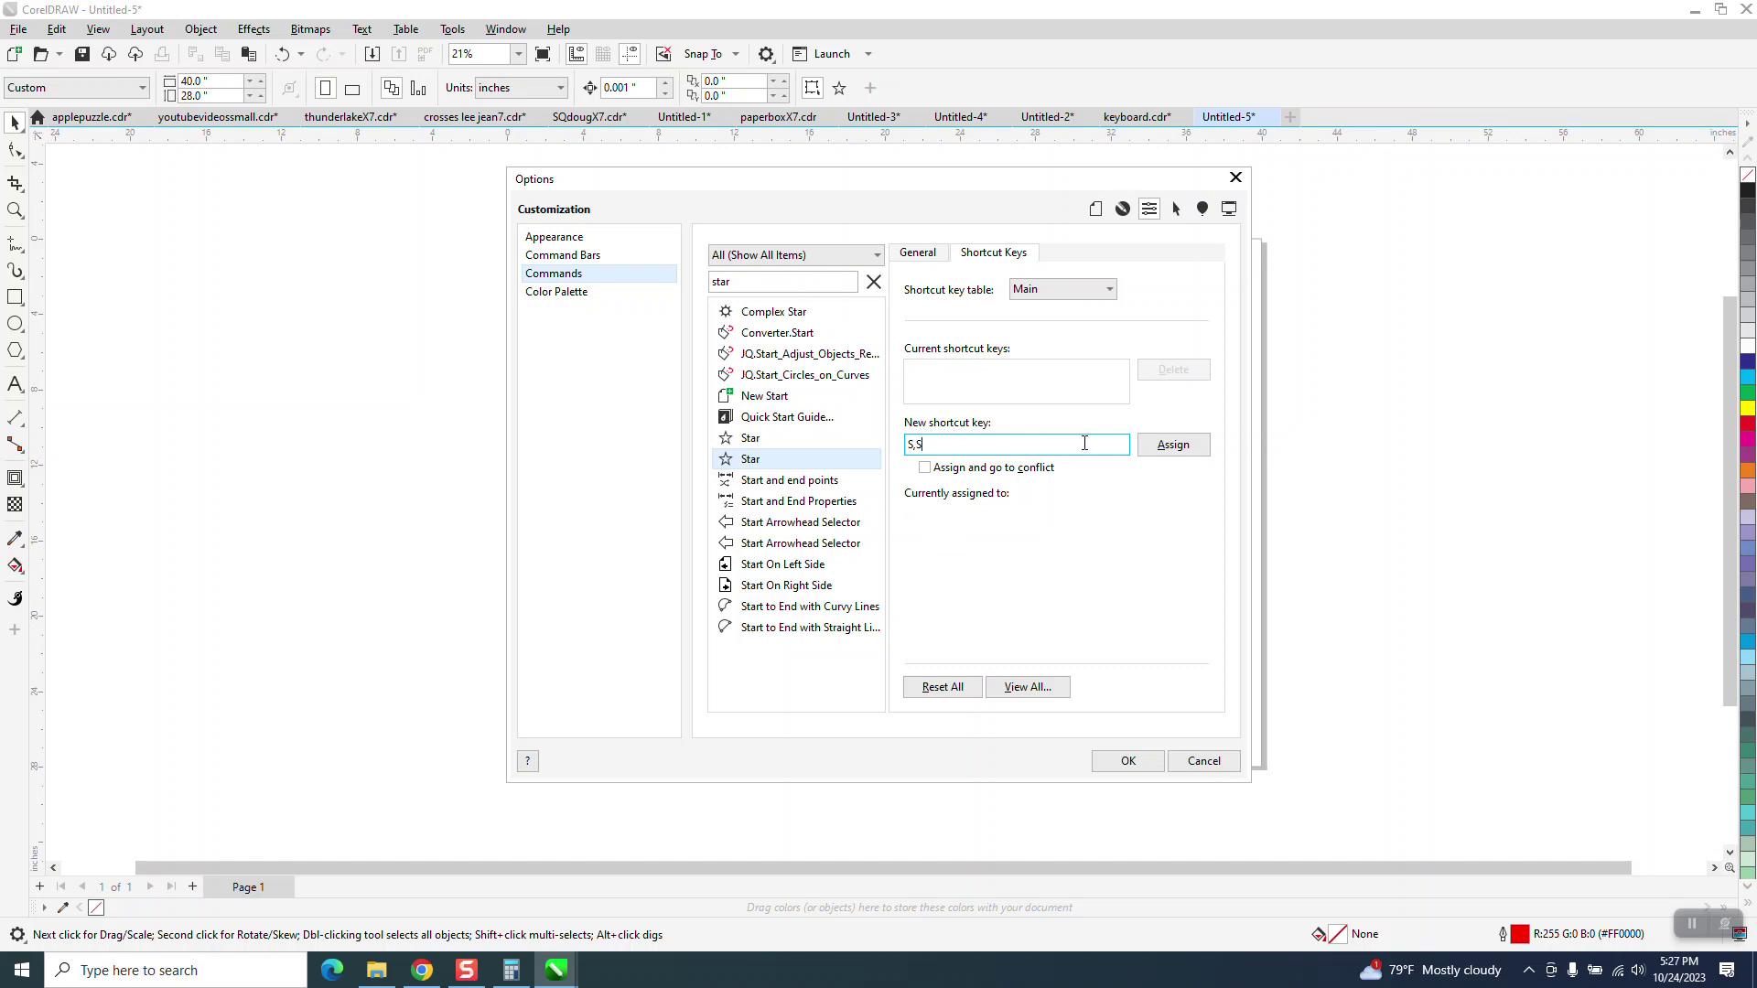
{"action": "left_click", "coordinate": [1171, 454]}
{"action": "left_click", "coordinate": [1127, 761]}
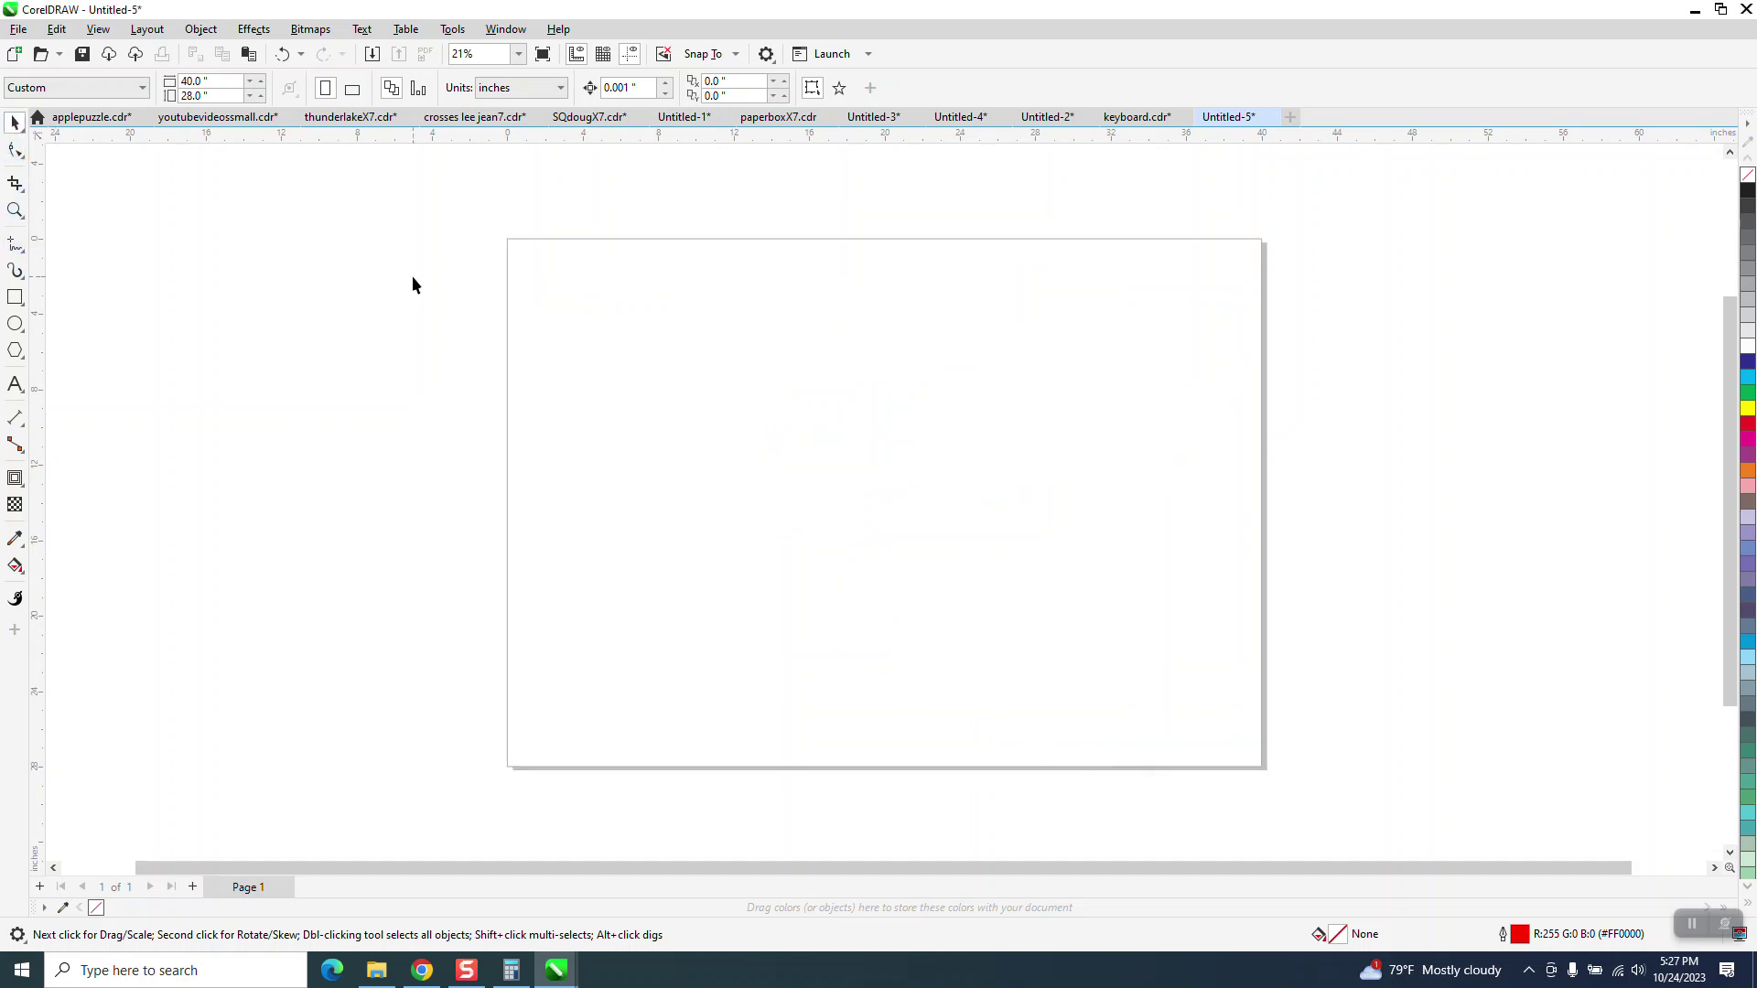
Use the S,S shortcut to draw a five-pointed star about 11.59 by 11.02 inches and move it to about the page's centre
{"action": "key", "text": "s"}
{"action": "key", "text": "s"}
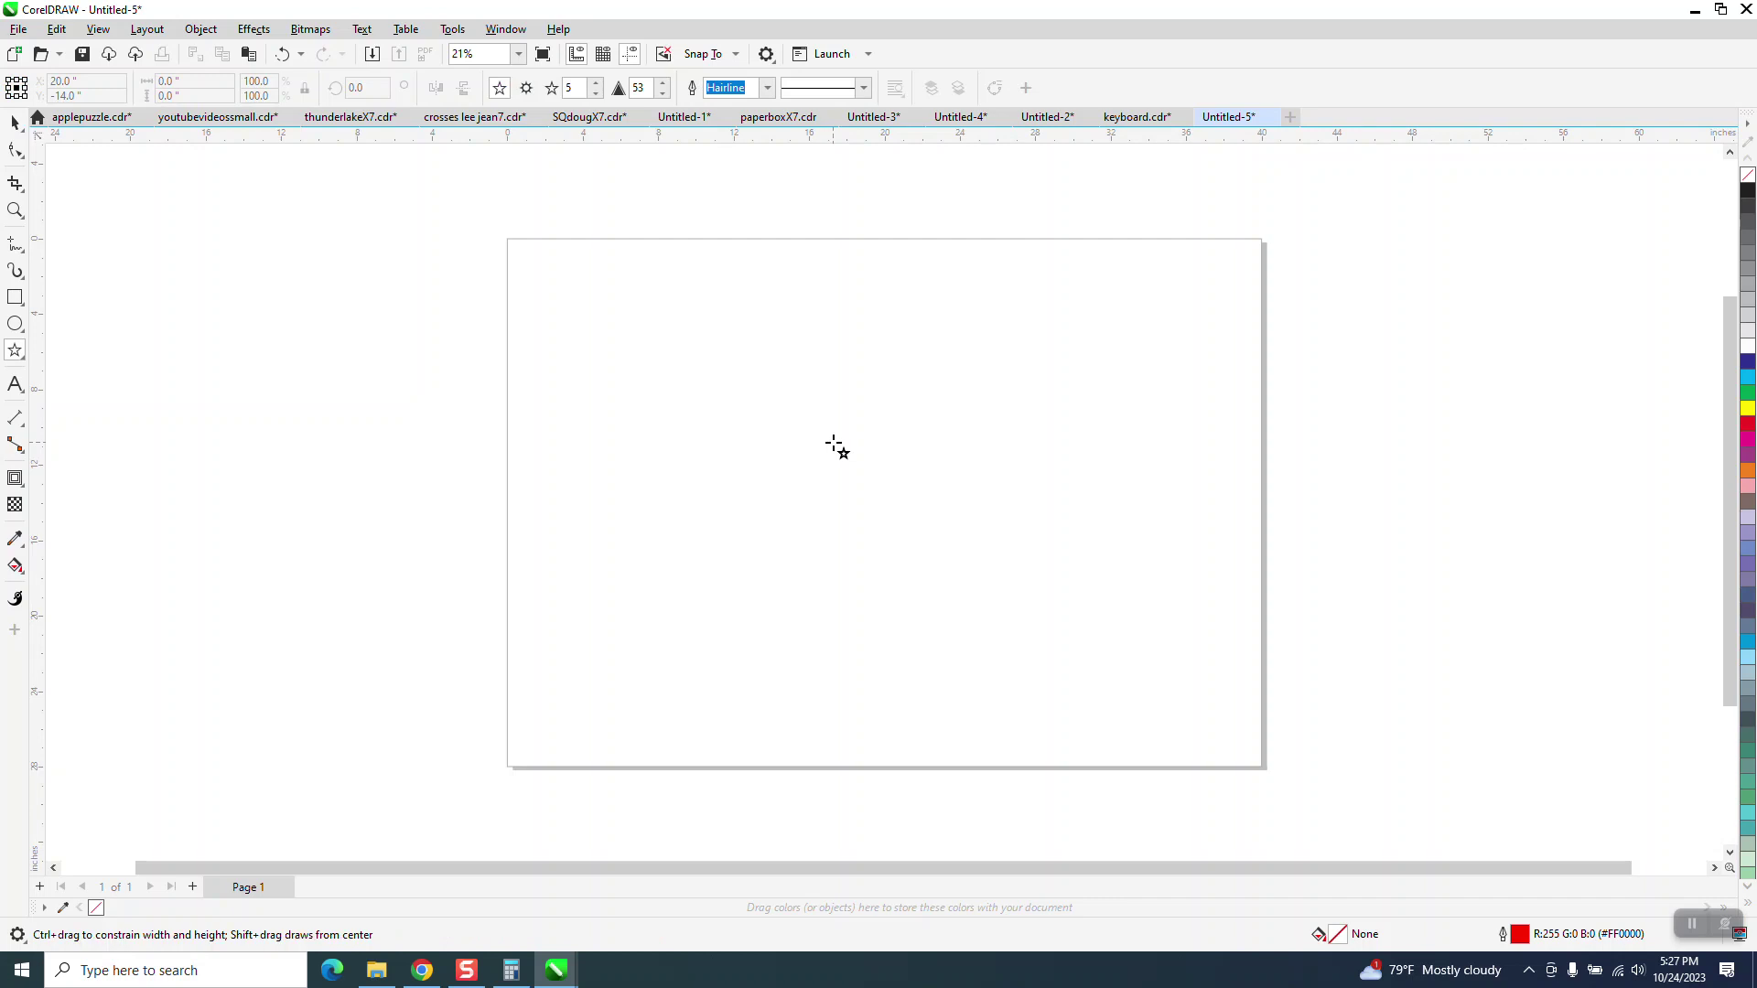
{"action": "mouse_move", "coordinate": [882, 384]}
{"action": "left_mouse_down"}
{"action": "mouse_move", "coordinate": [729, 615]}
{"action": "mouse_move", "coordinate": [751, 597]}
{"action": "left_mouse_up"}
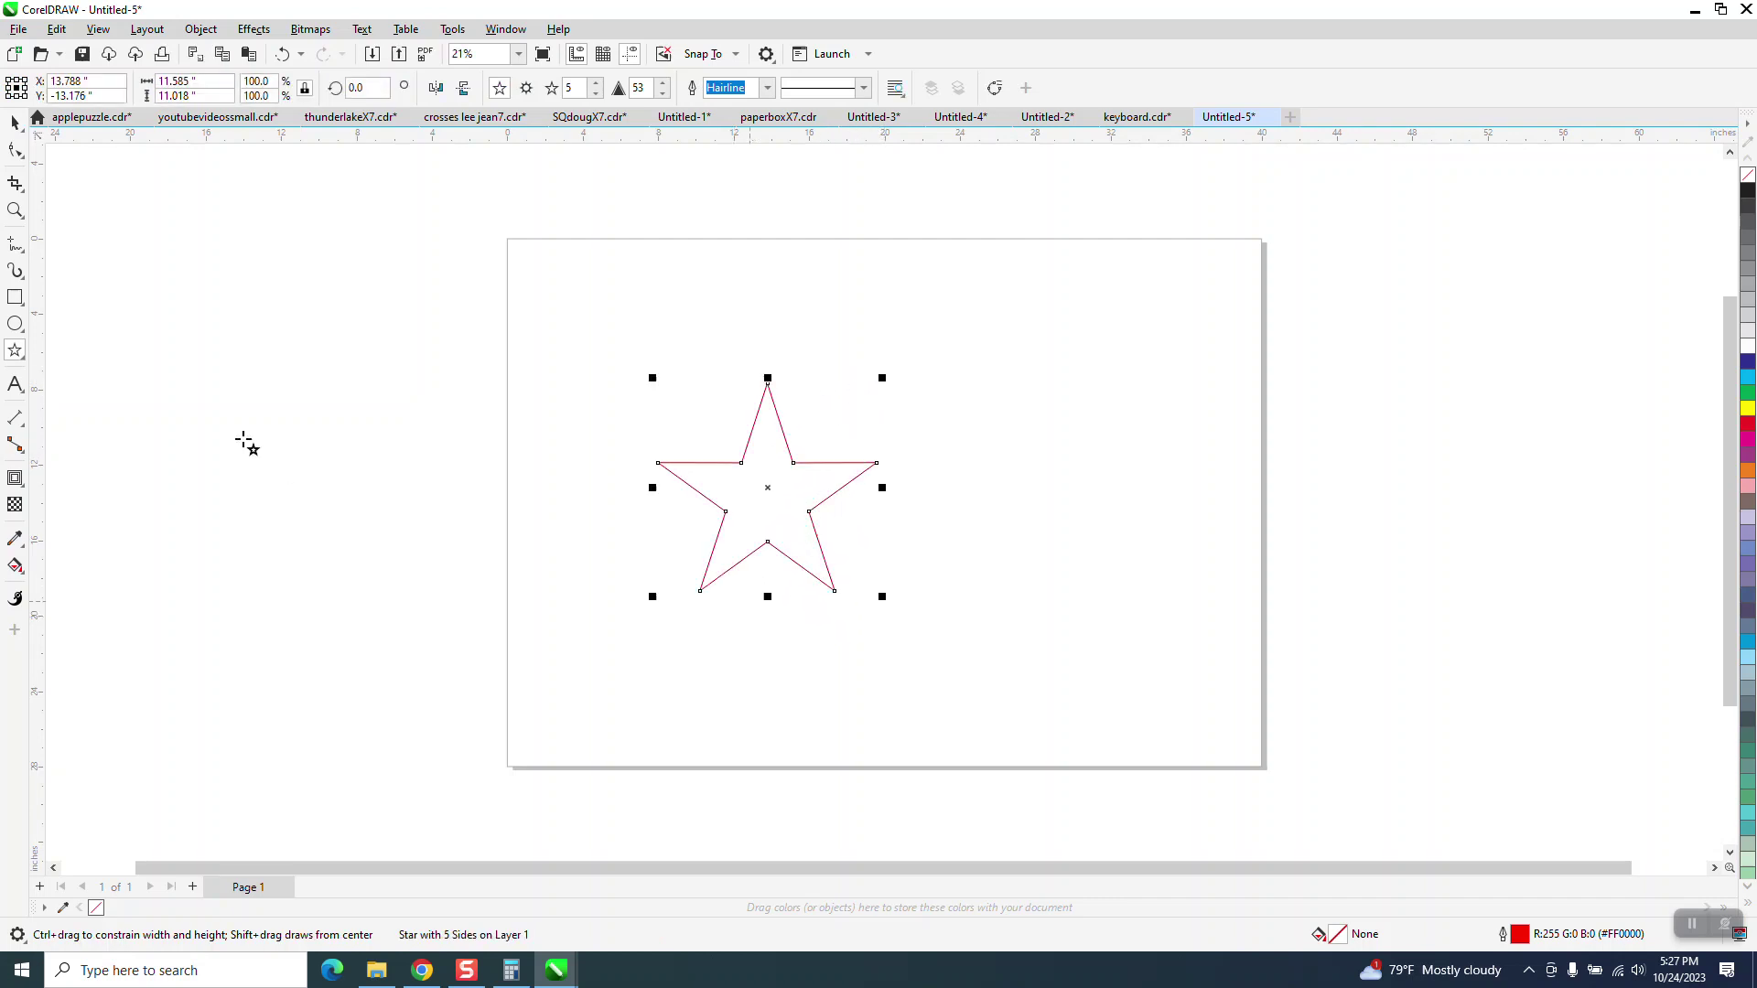
{"action": "key", "text": "space"}
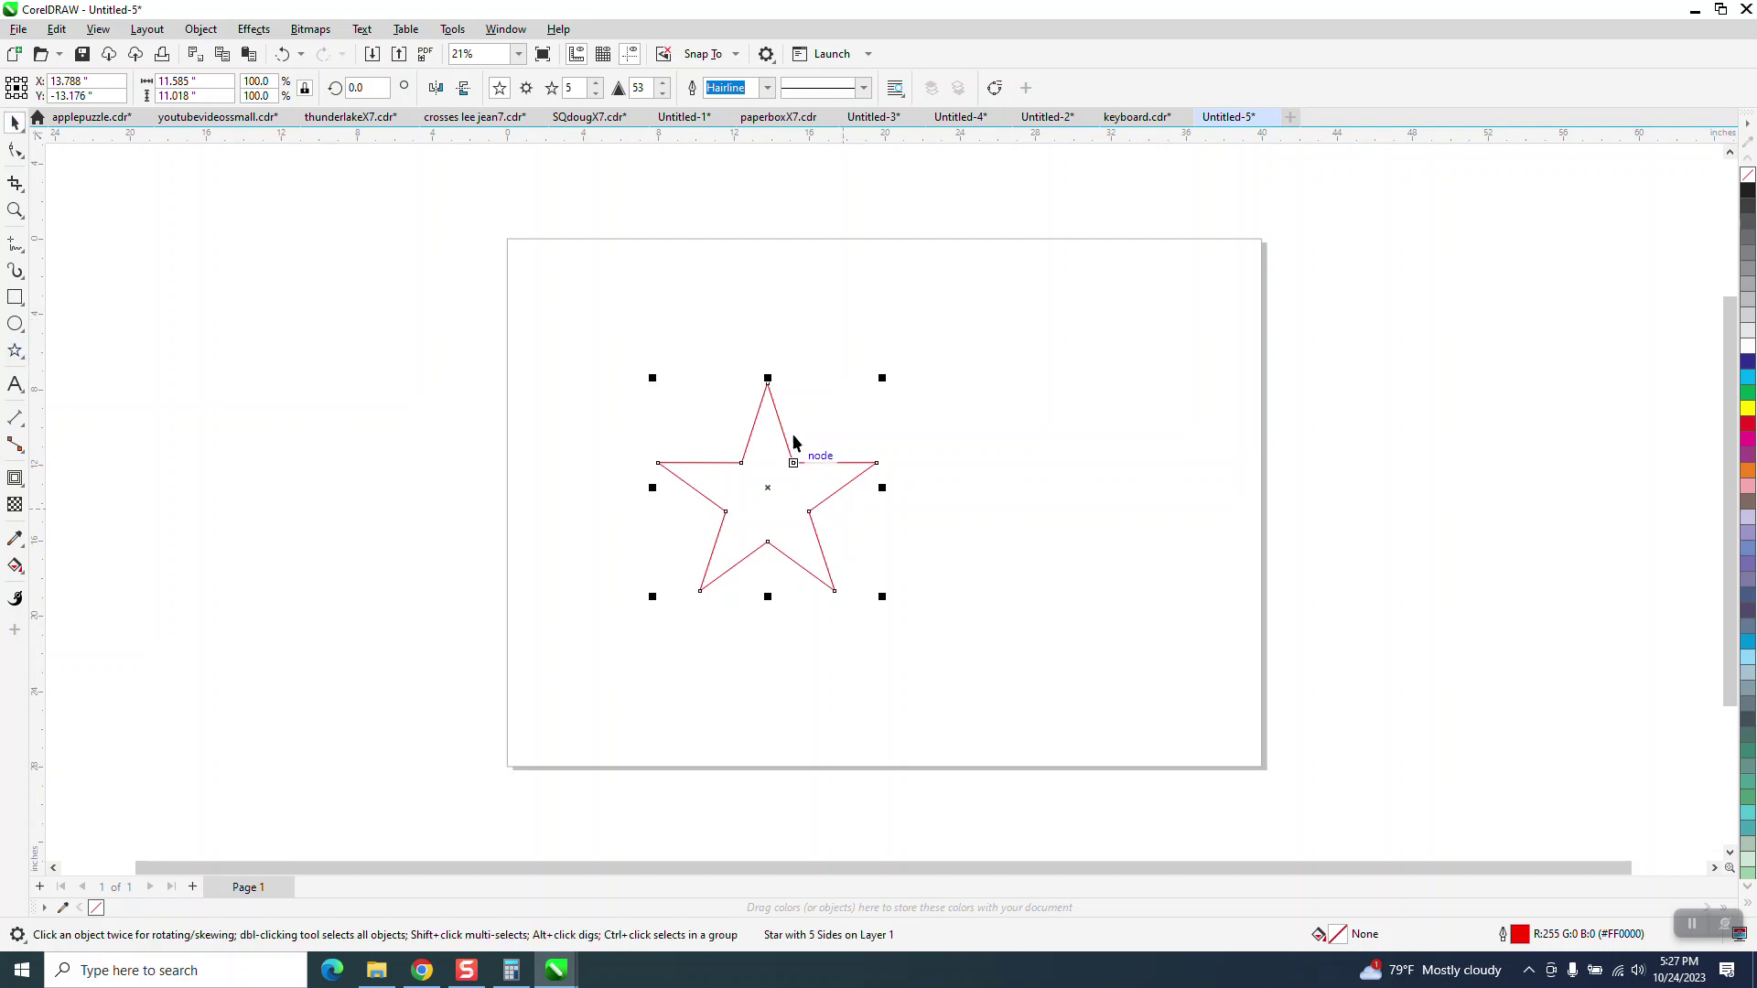
{"action": "left_click_drag", "start_coordinate": [790, 475], "coordinate": [878, 476]}
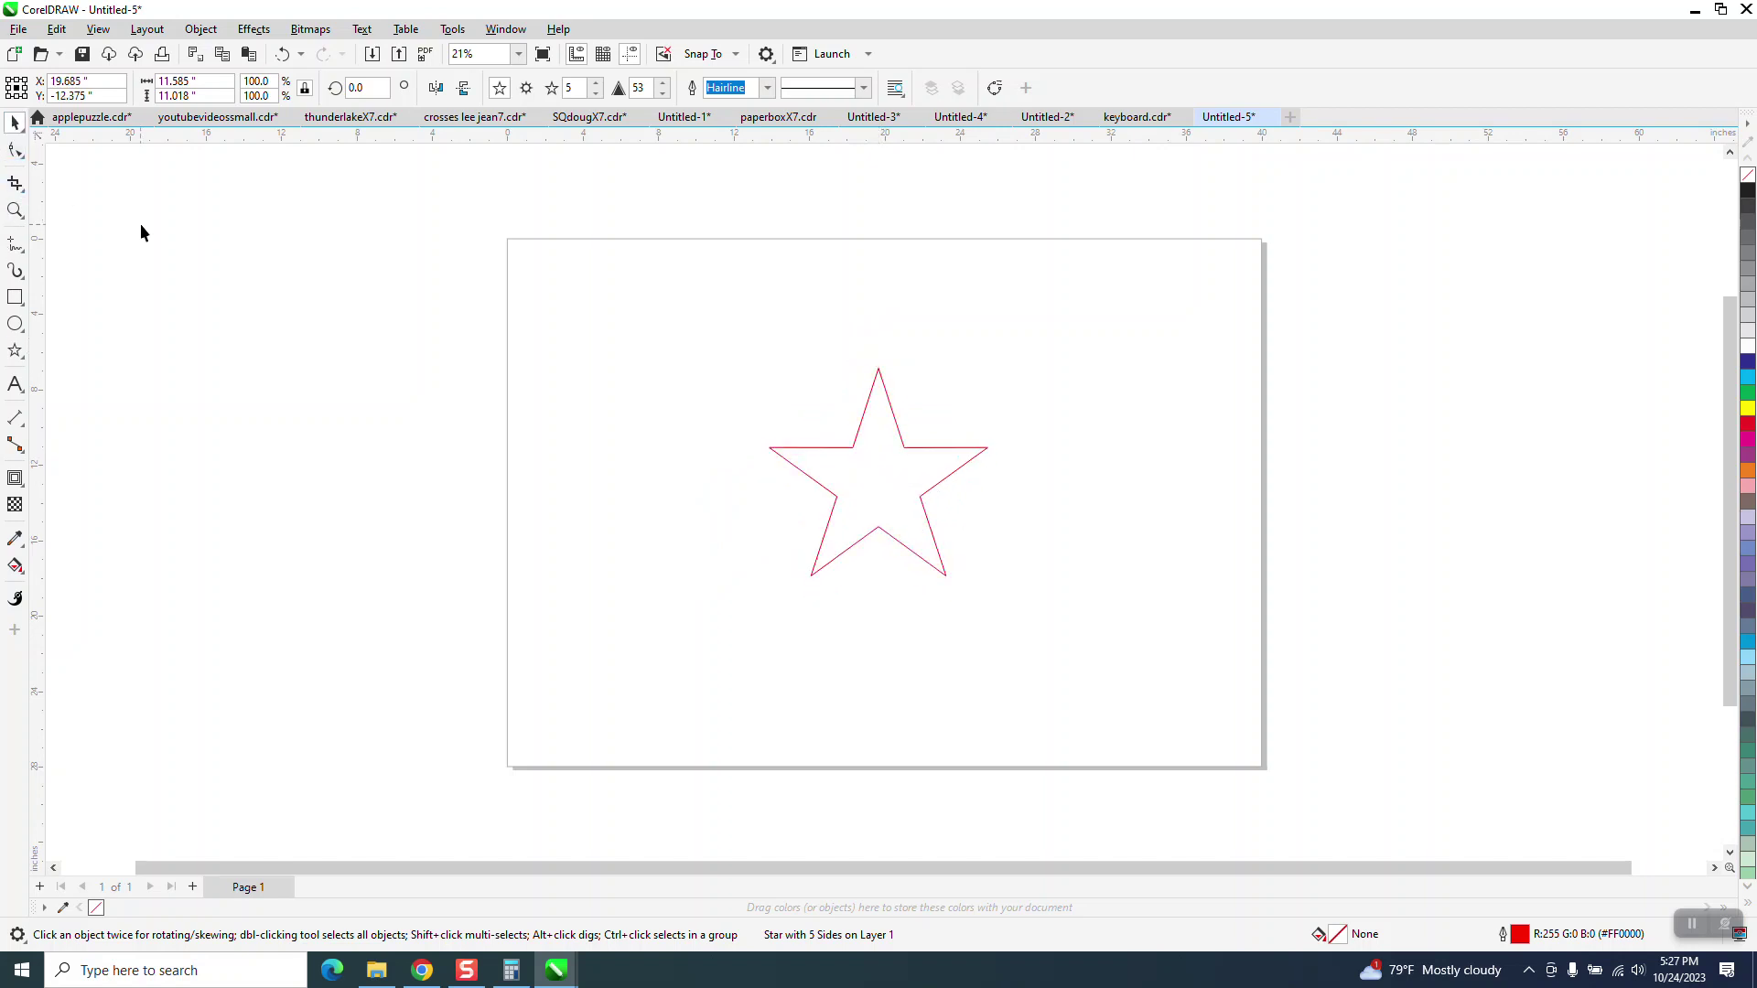
Delete the star from the page and draw a square about 9.51 inches wide slightly left of the page's centre
{"action": "left_click", "coordinate": [831, 430]}
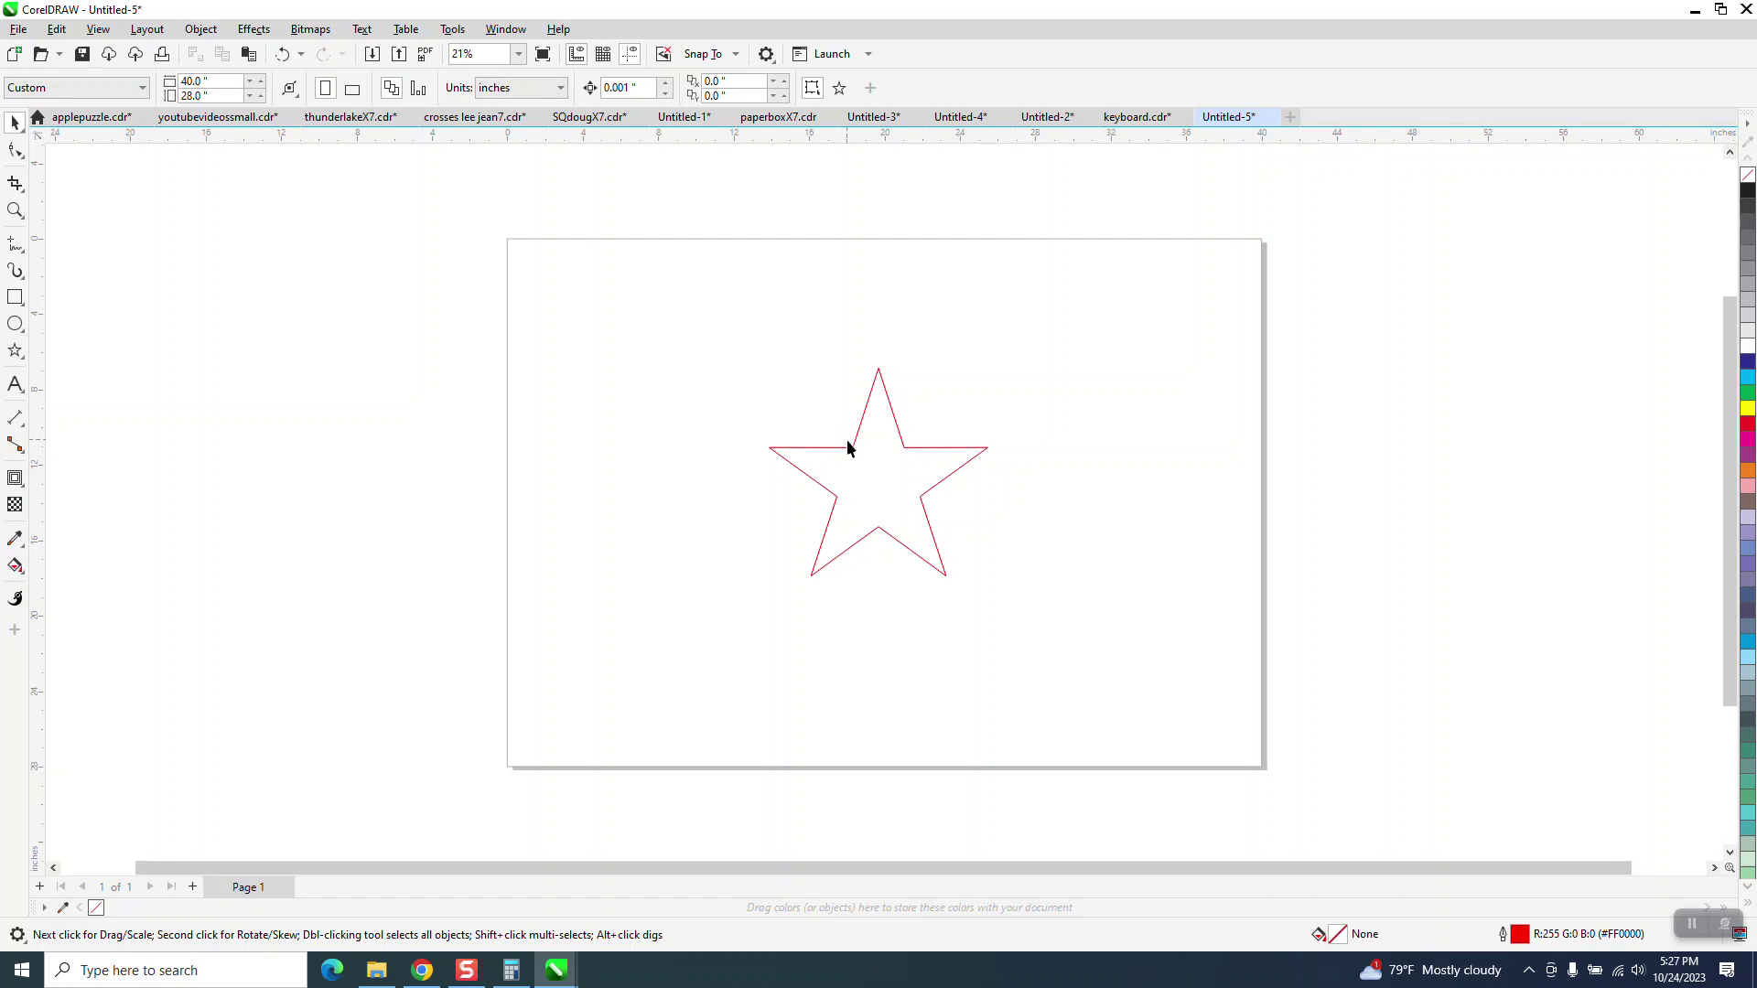
{"action": "left_click", "coordinate": [853, 447]}
{"action": "key", "text": "Delete"}
{"action": "left_click", "coordinate": [15, 297]}
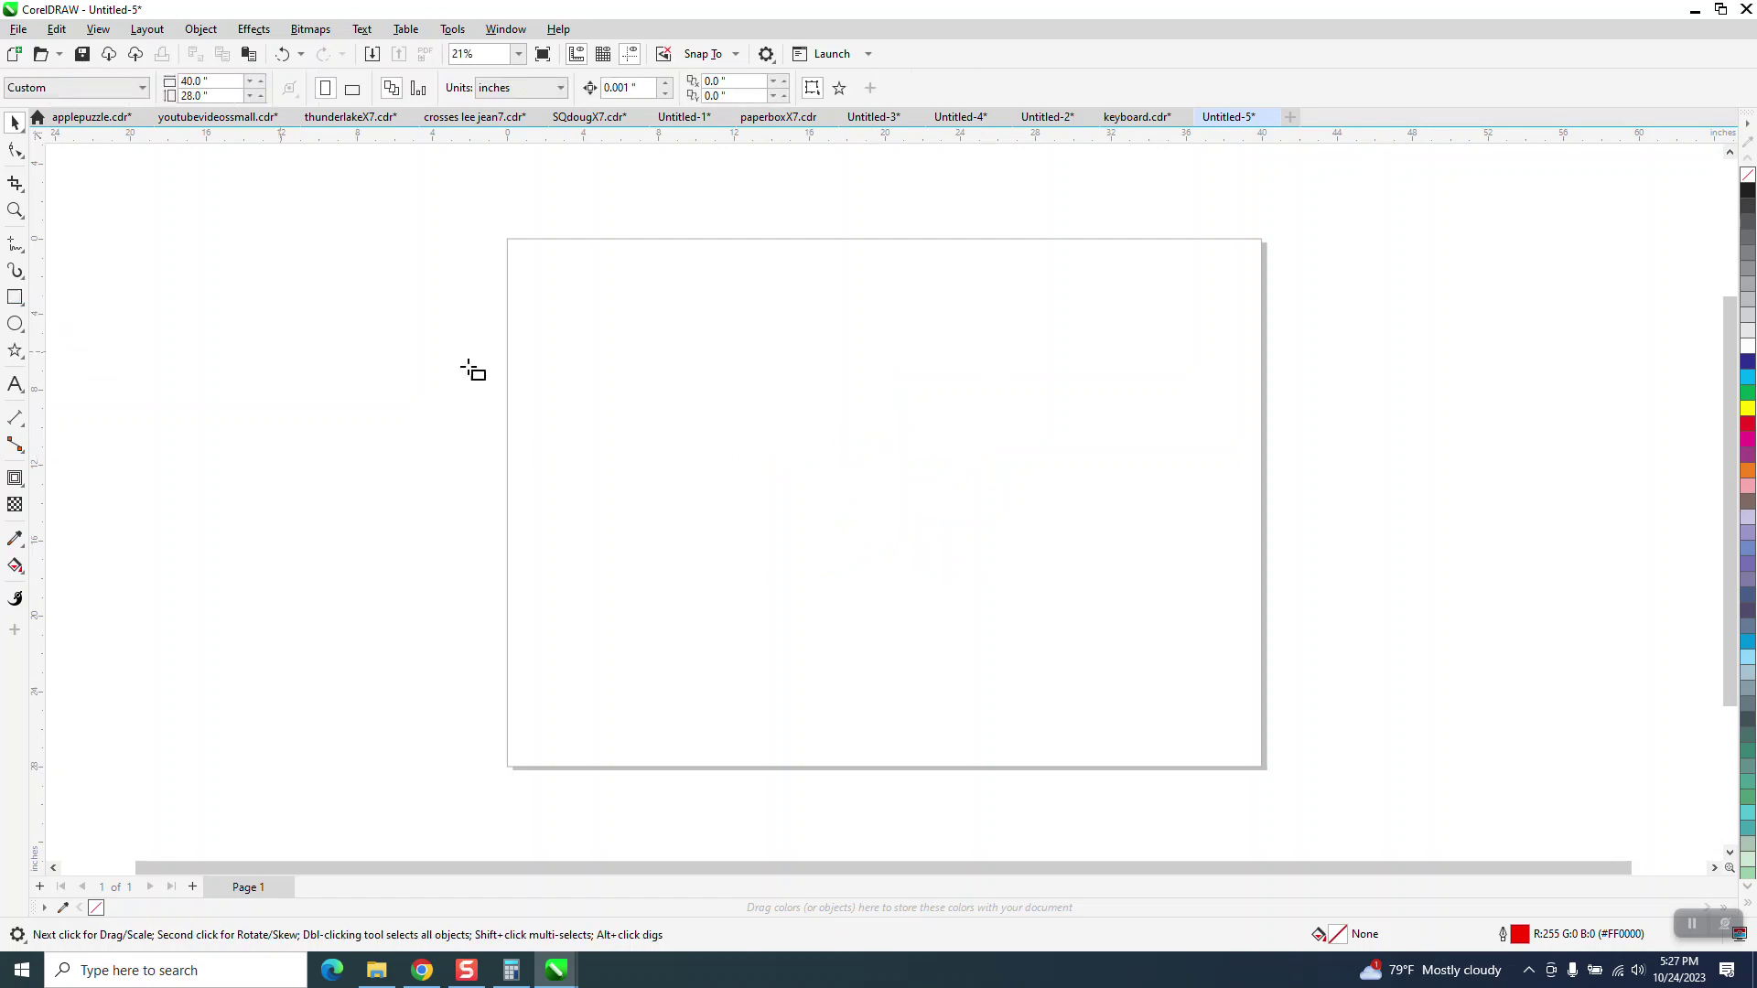
{"action": "left_click_drag", "start_coordinate": [898, 379], "coordinate": [815, 555]}
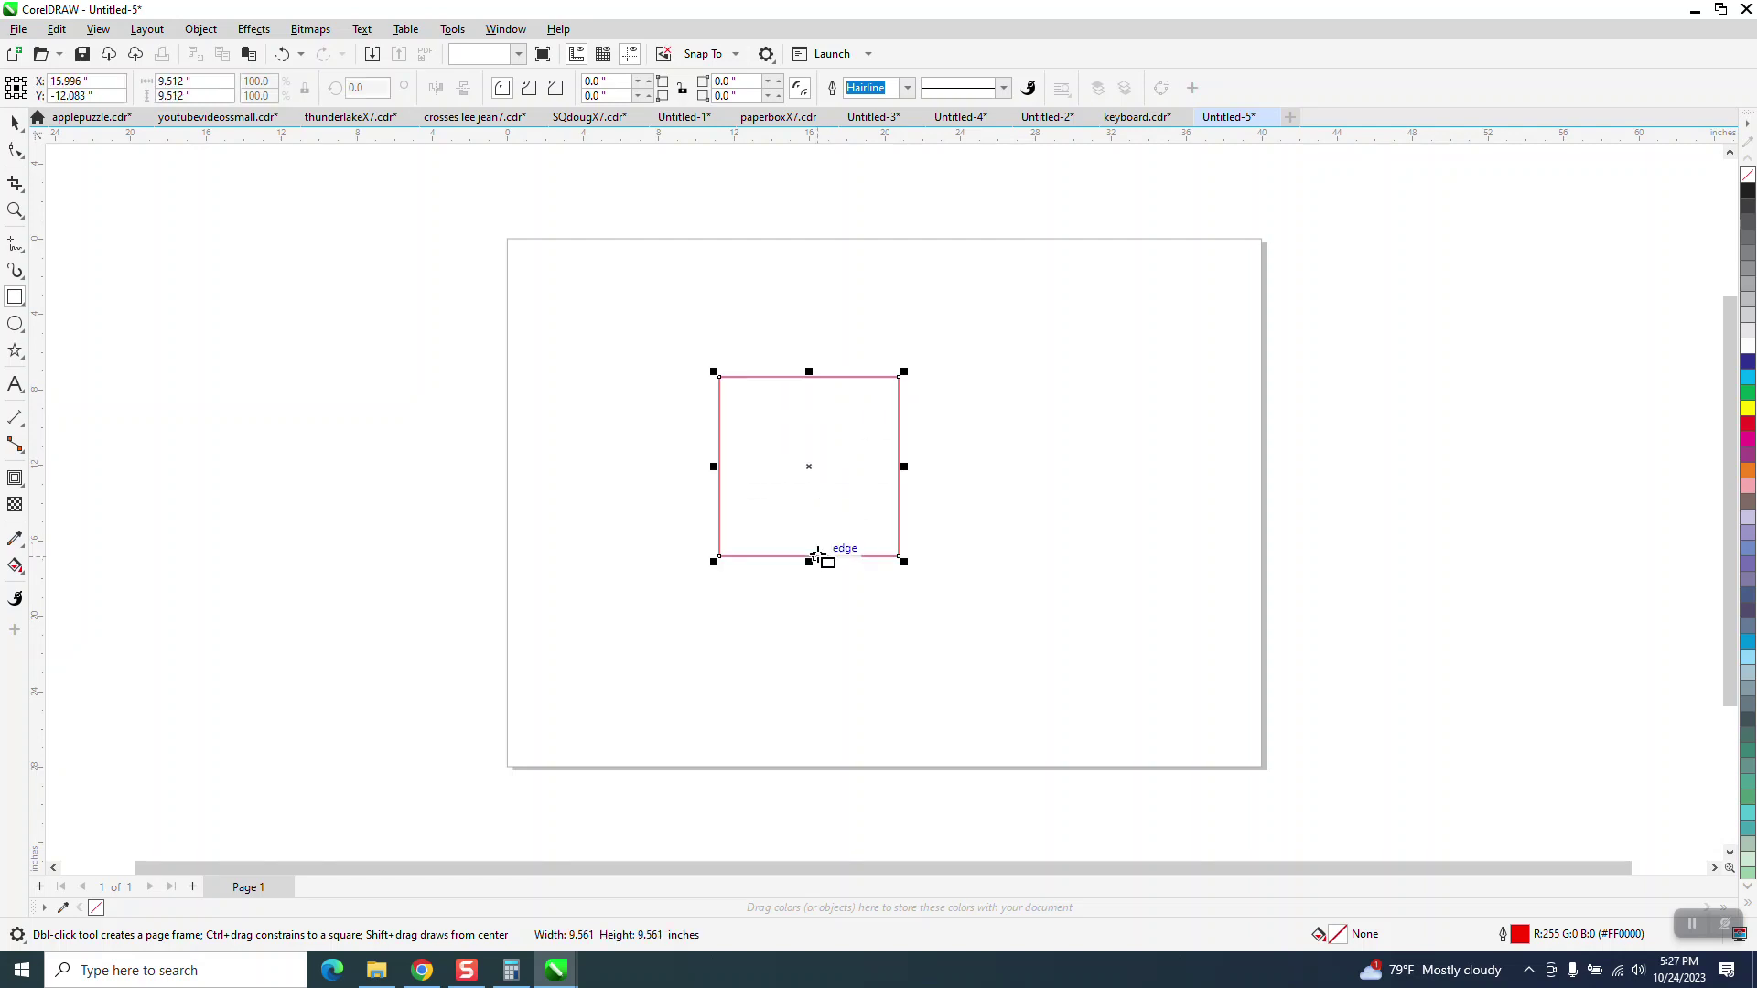
{"action": "key", "text": "space"}
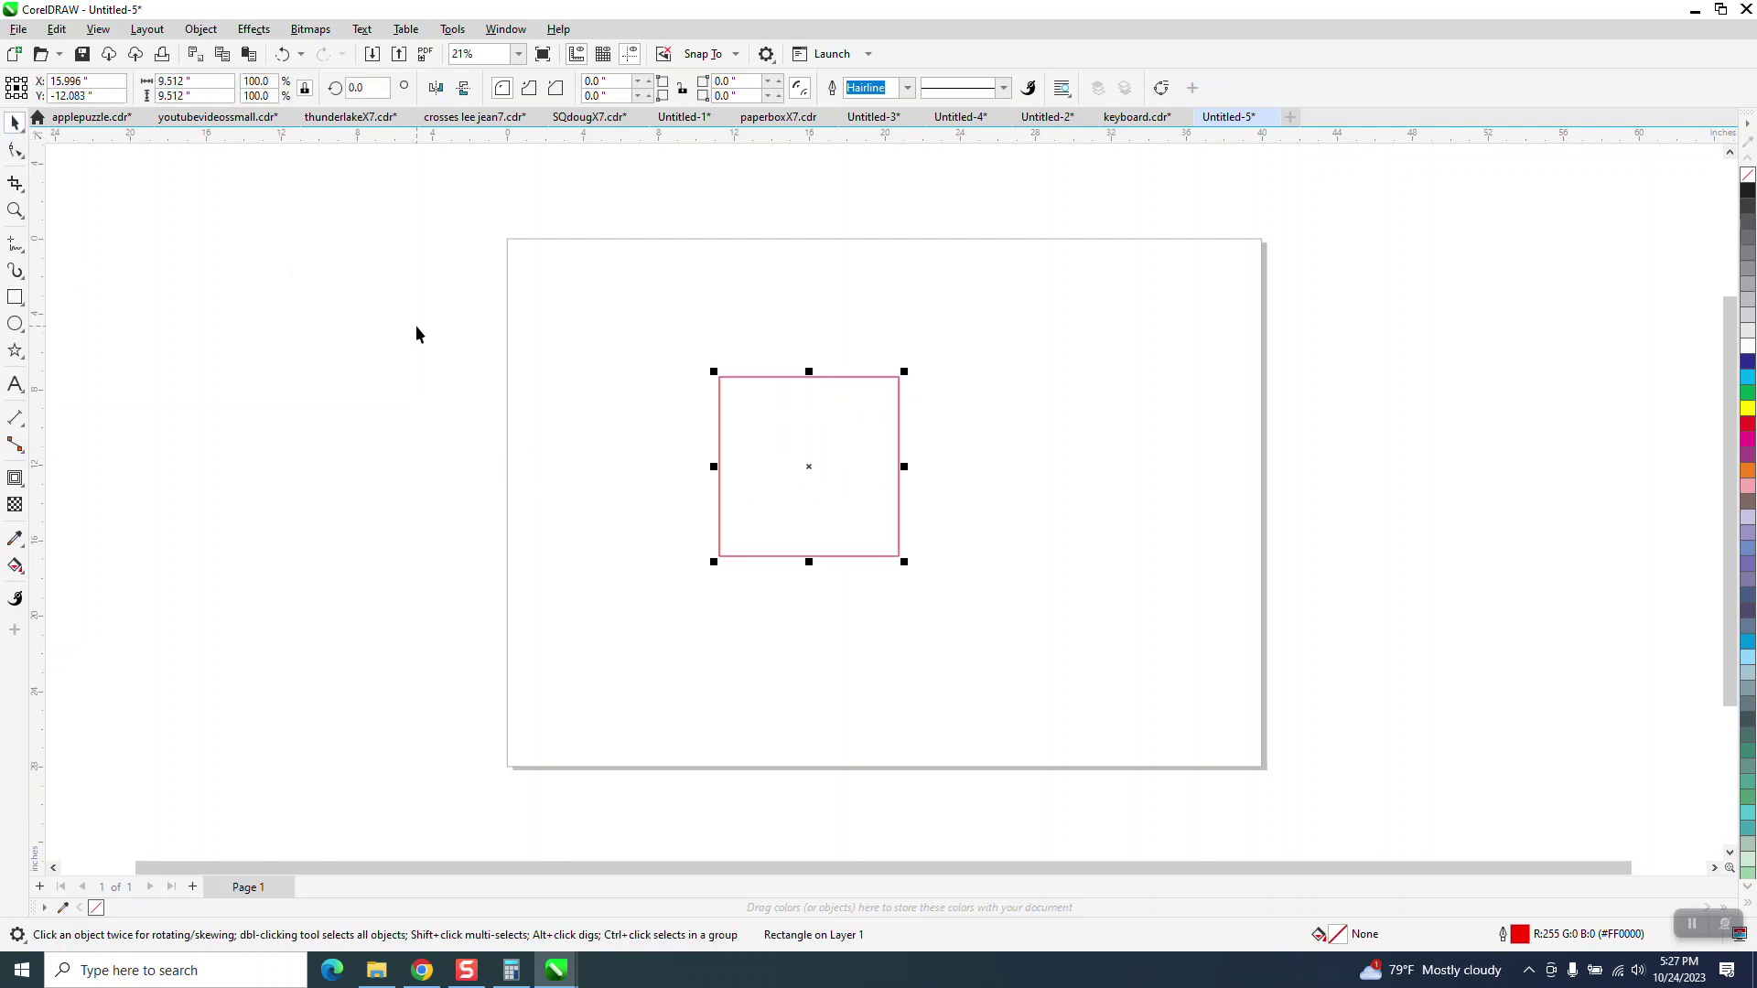
Draw a five-pointed star about 4.52 by 4.30 inches inside the square
{"action": "key", "text": "y"}
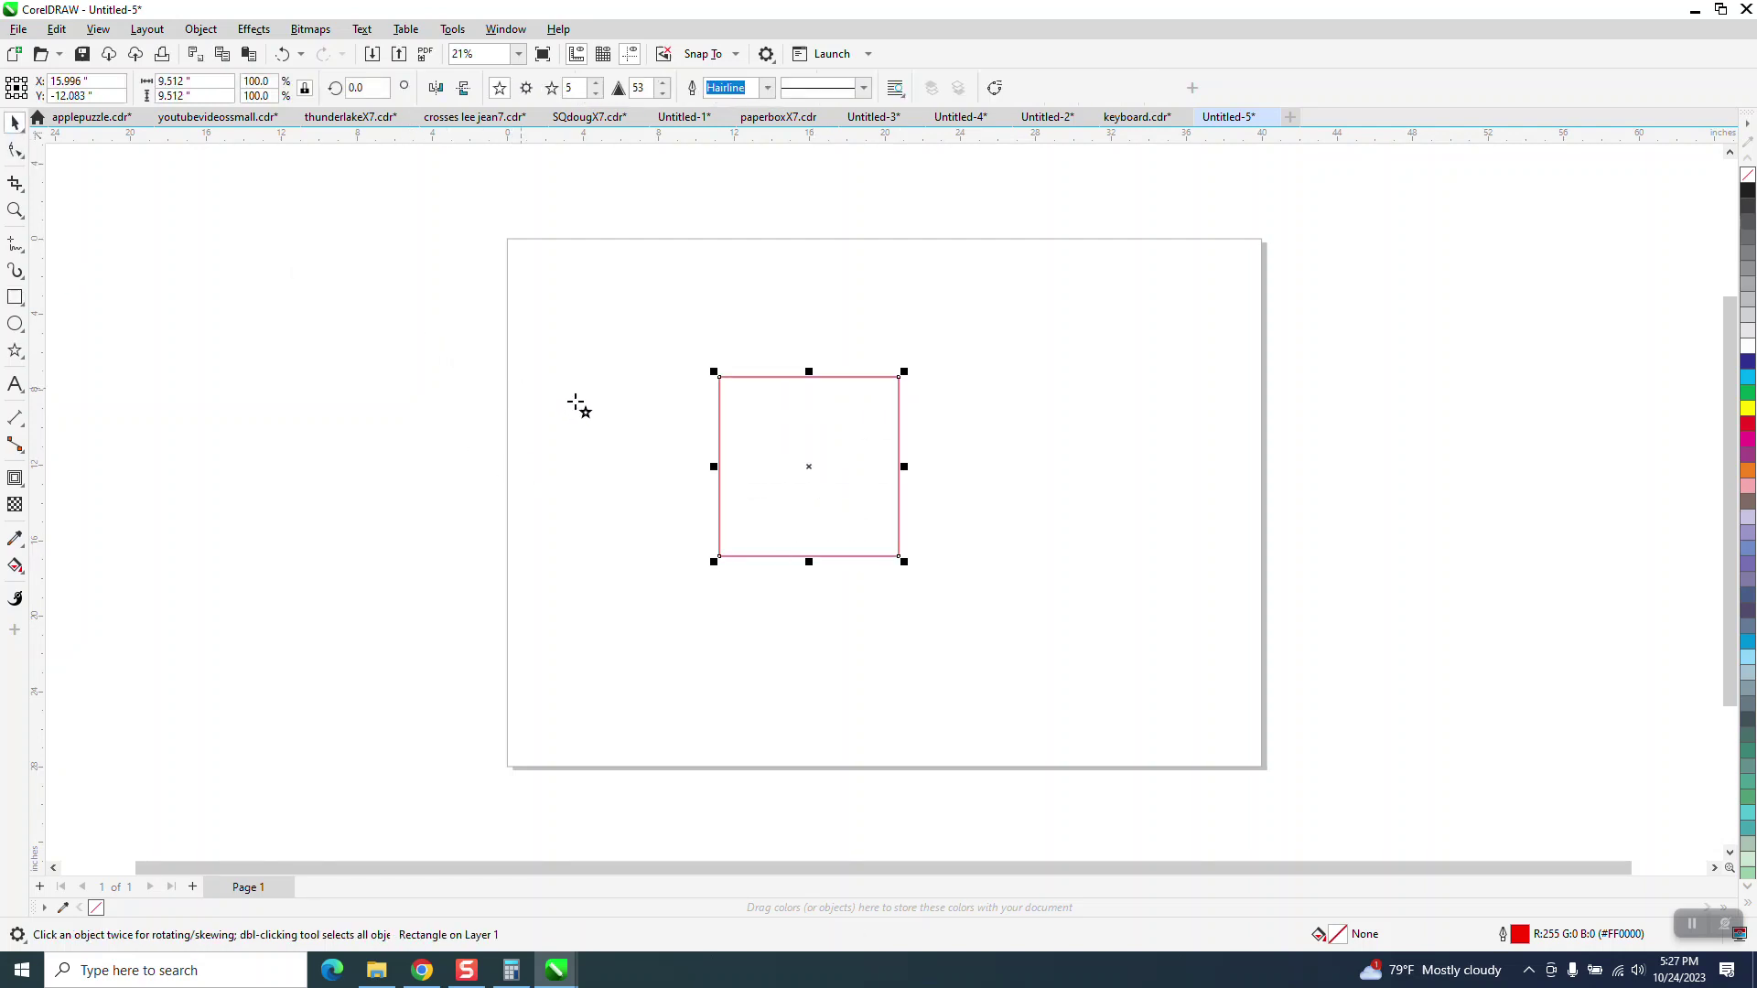
{"action": "left_click_drag", "start_coordinate": [852, 411], "coordinate": [756, 503]}
{"action": "left_click", "coordinate": [15, 209]}
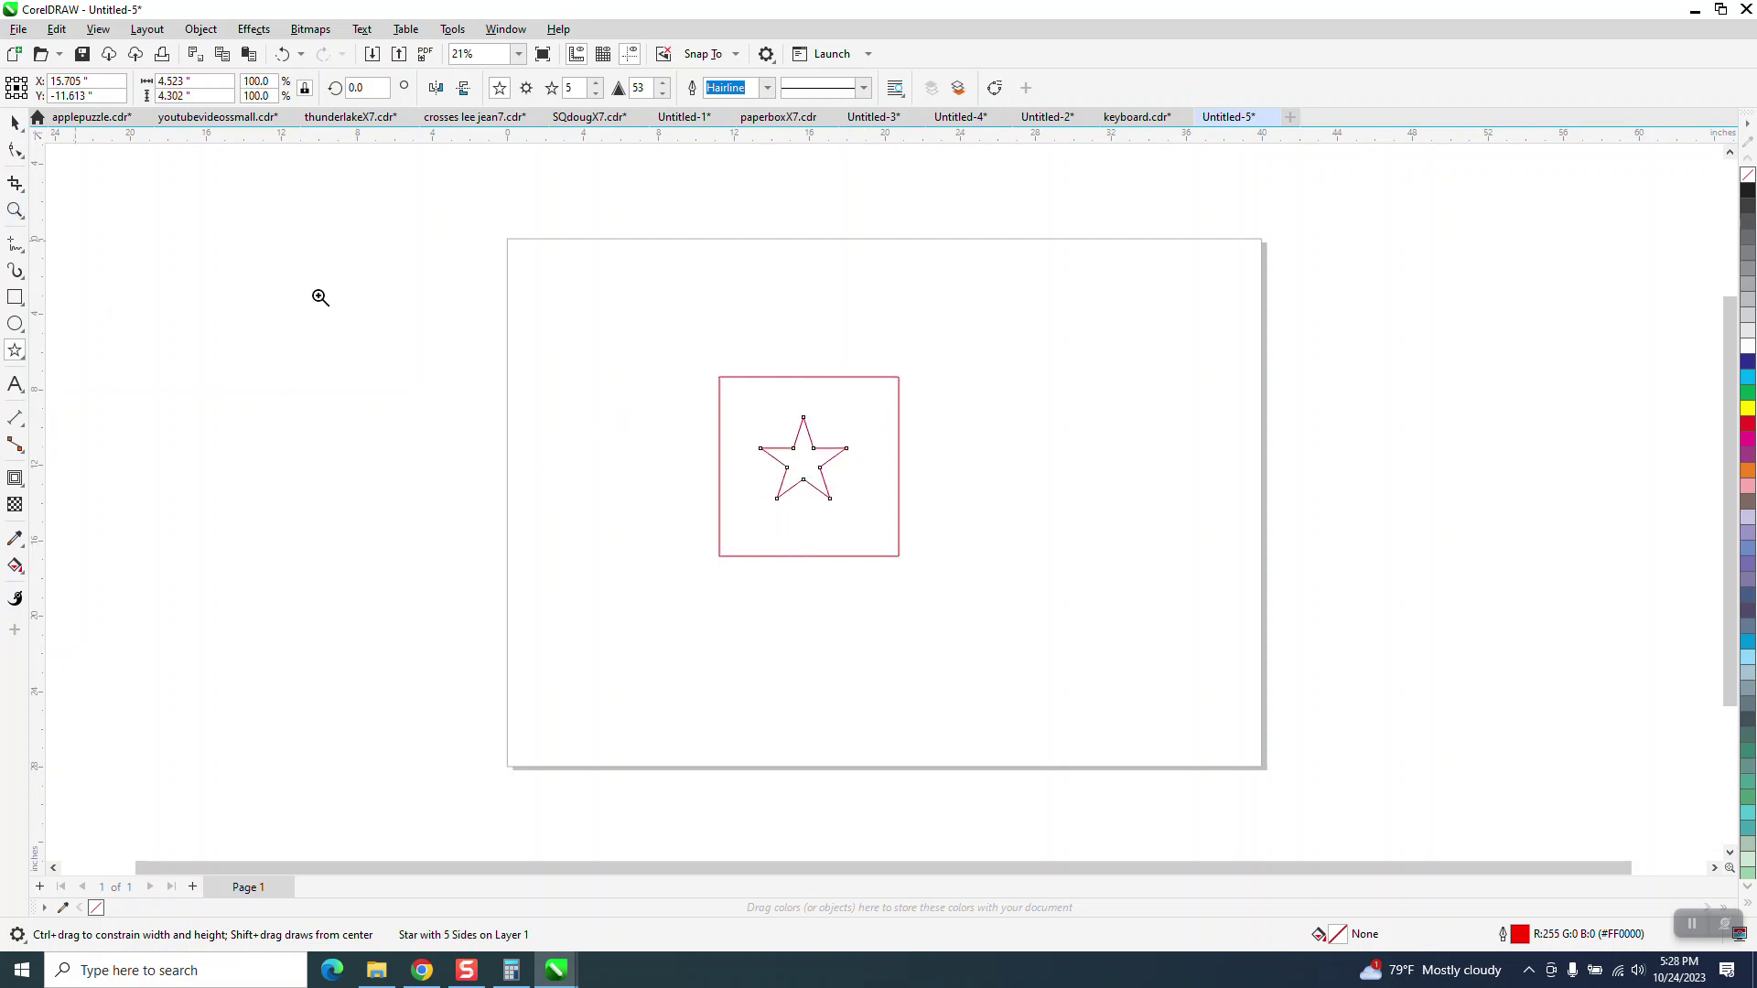